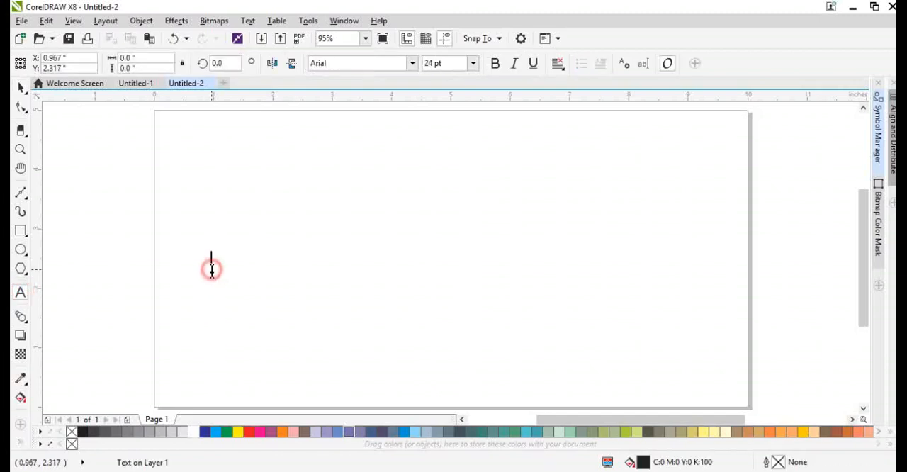
Write the artistic text "sidhu motors" near the page's left edge, at mid-height.
text(sidhu motors)
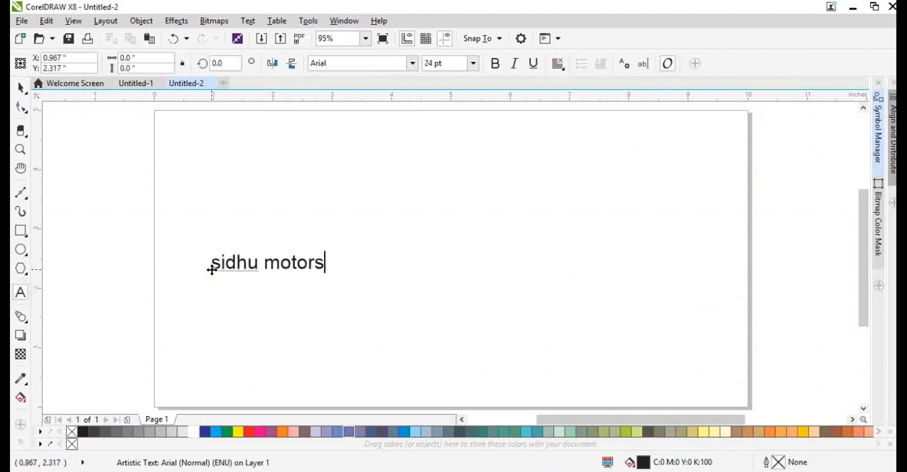
key(ctrl+space)
Preview fonts around the Bullets typefaces on the sidhu motors text and set its font to CacheExtra.
click(363, 63)
text(bble)
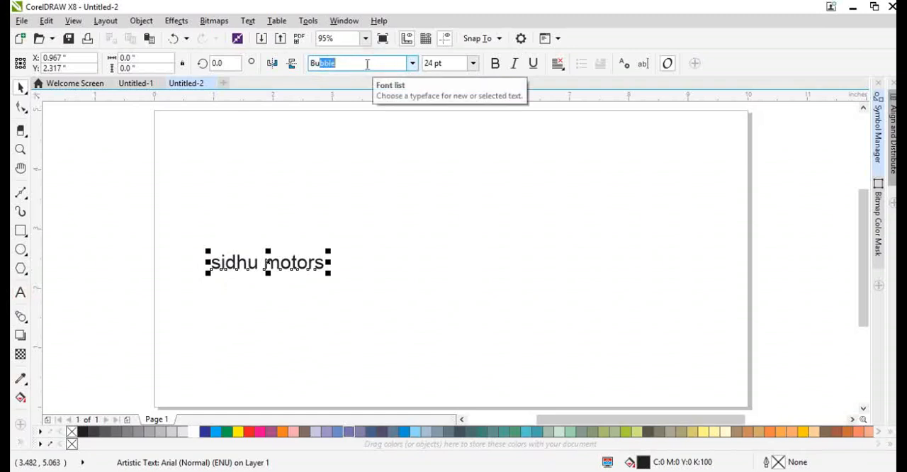
text(ullets 4(Japanese)
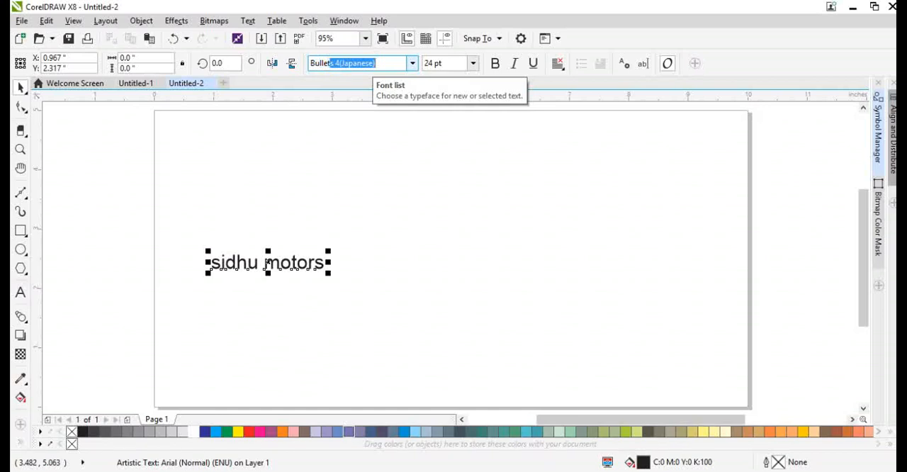
key(Down)
key(Down)
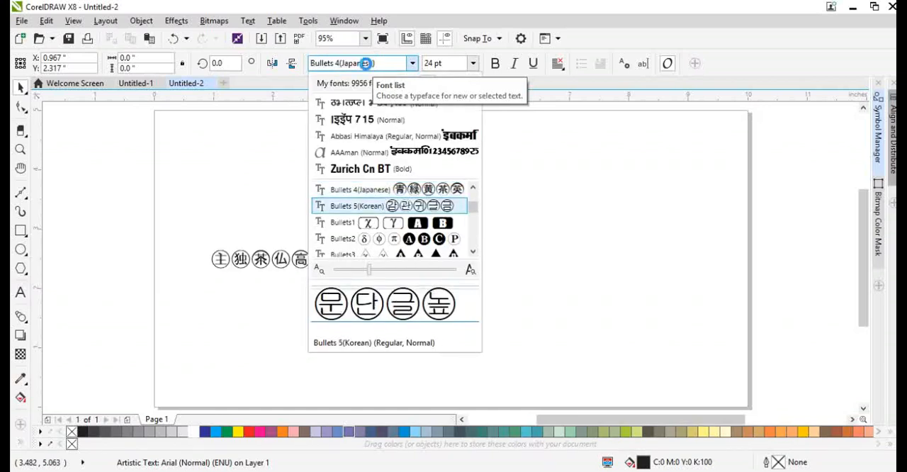
key(Up)
key(Up)
key(Up)
key(Up)
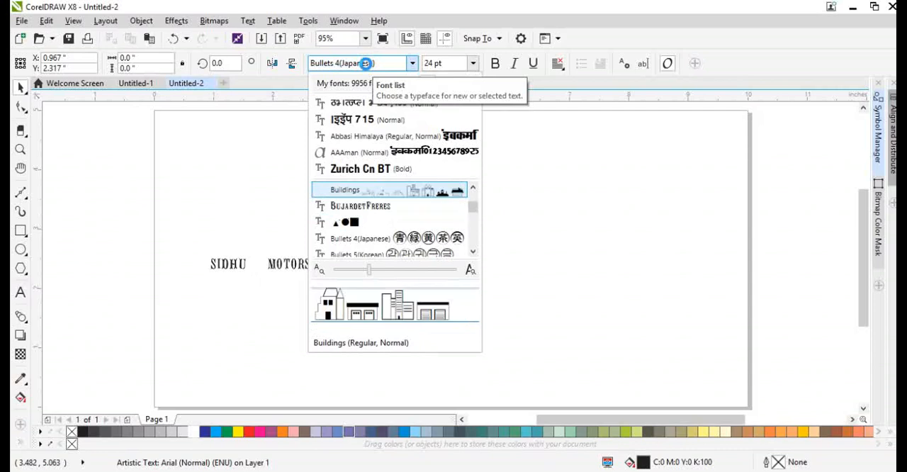
key(Up)
key(Down)
key(Down)
key(Up)
key(Up)
key(Up)
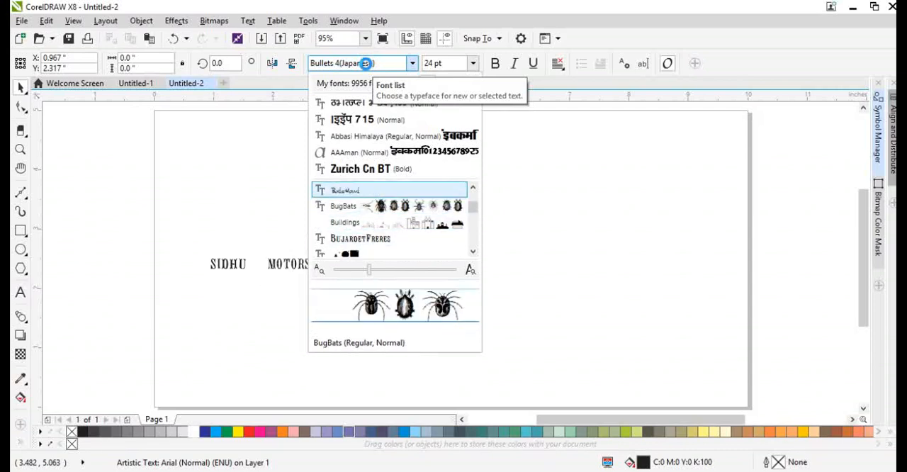
key(Up)
key(Up)
key(Down)
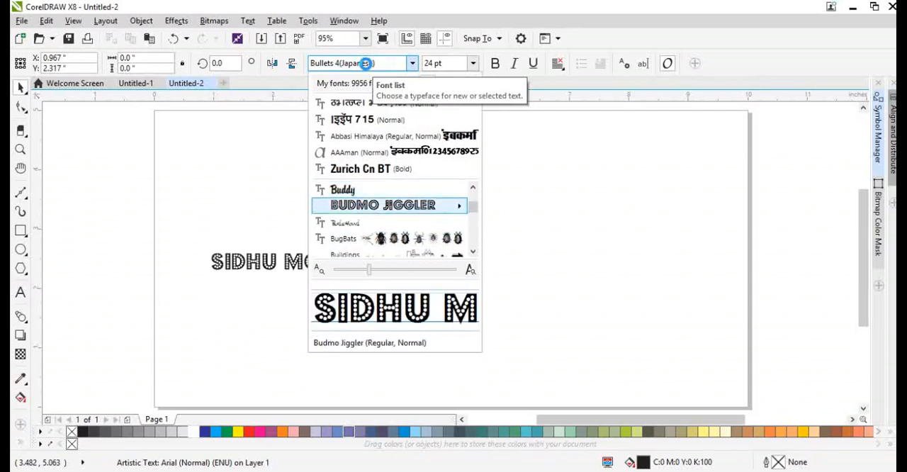
key(Up)
key(Down)
key(Up)
key(Up)
key(Up)
key(Up)
key(Up)
key(Up)
key(Up)
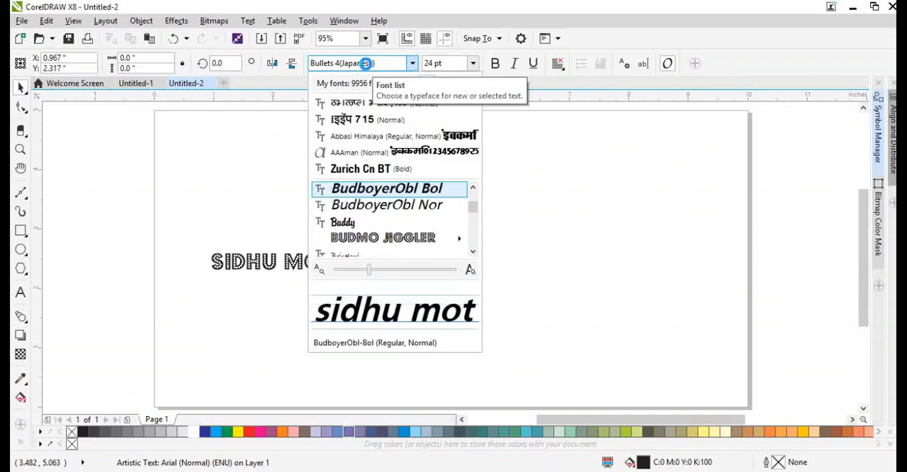
key(Up)
key(Up)
key(Up)
key(Up)
key(Up)
key(Up)
key(Up)
key(Up)
key(Up)
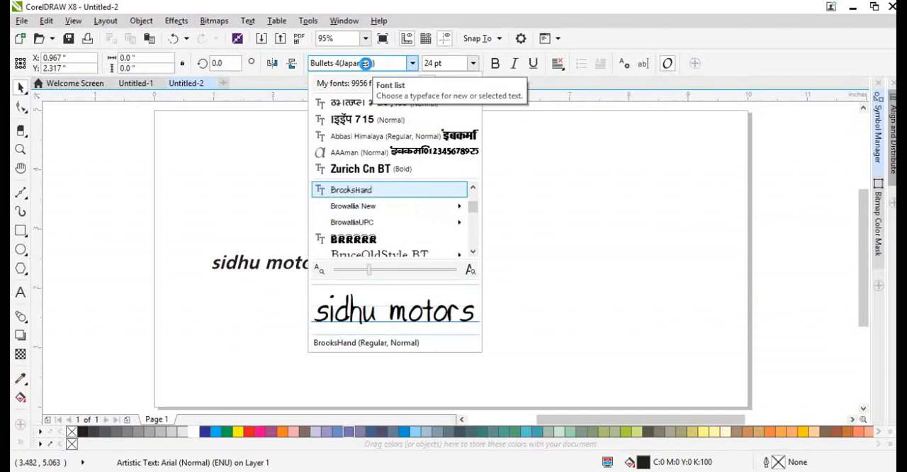
key(Down)
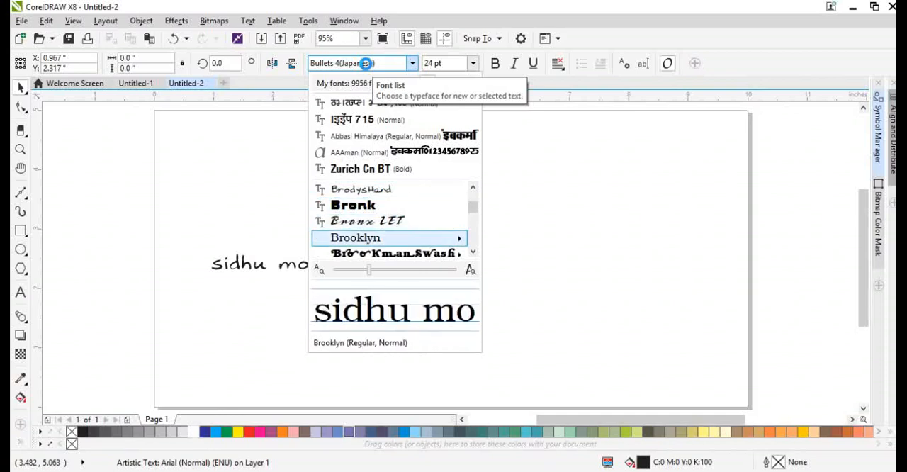
key(Down)
key(Up)
key(Up)
key(Up)
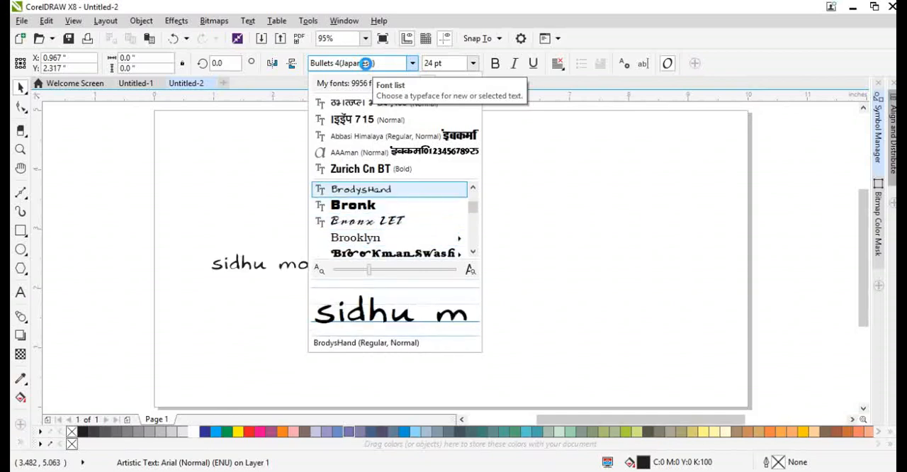
key(Down)
key(Up)
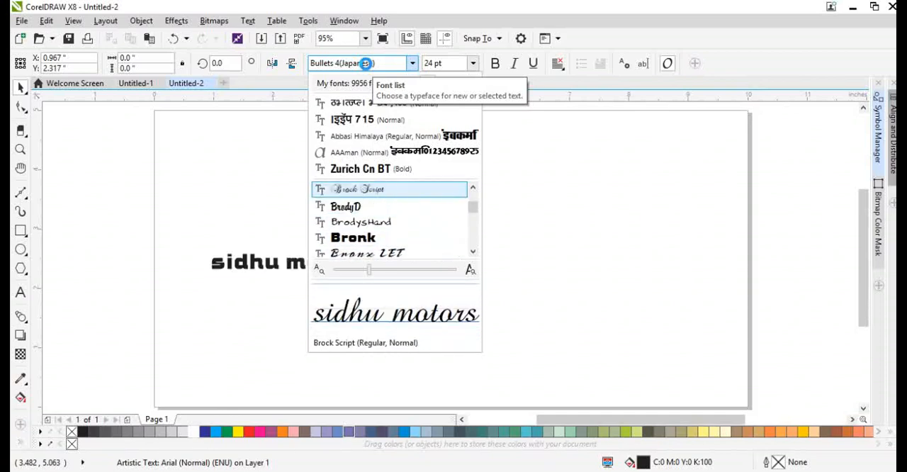
key(Up)
key(Up)
key(Up)
key(Up)
key(Up)
key(Up)
key(Up)
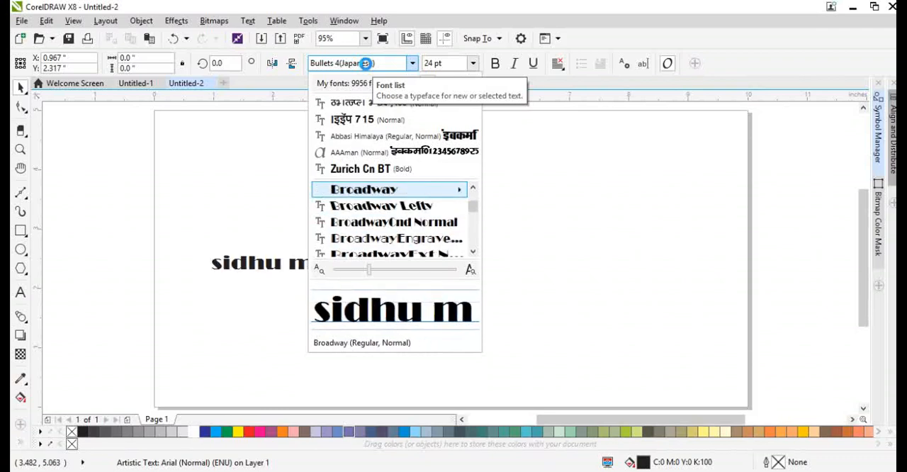
key(Up)
key(Up)
key(Up)
key(Up)
key(Up)
key(Up)
key(Up)
key(Up)
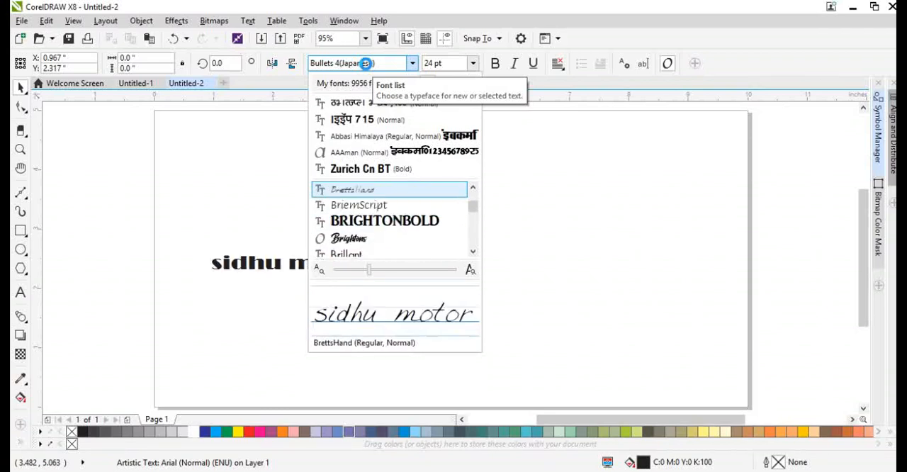
key(Up)
key(Up)
key(Up)
key(Up)
key(Up)
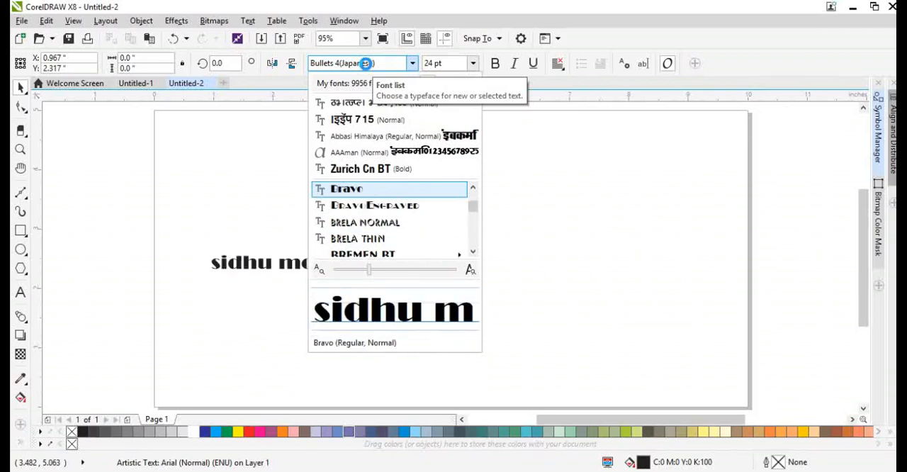
key(Up)
key(Up)
key(Up)
key(Up)
key(Up)
key(Up)
key(Up)
key(Down)
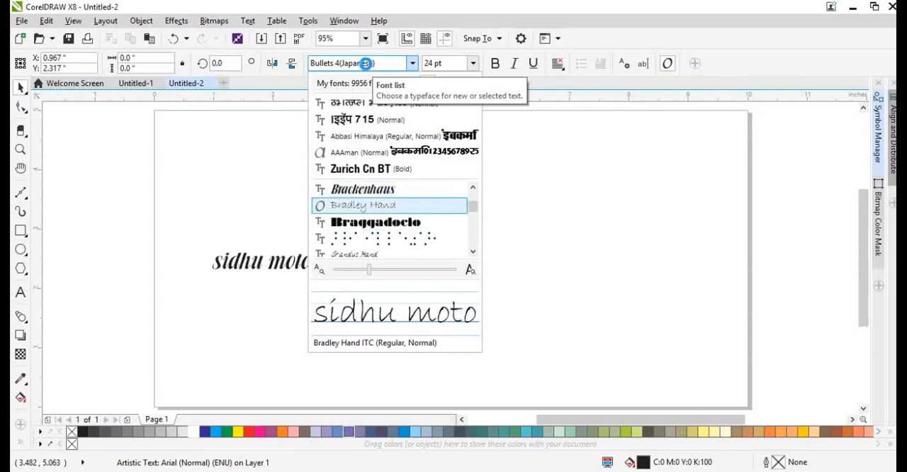
key(Down)
key(Down)
key(Down)
key(Down)
key(Down)
key(Down)
key(Down)
key(Down)
key(Down)
key(Down)
key(Down)
key(Down)
key(Down)
key(Down)
key(Down)
key(Down)
key(Down)
key(Down)
key(Down)
key(Down)
key(Down)
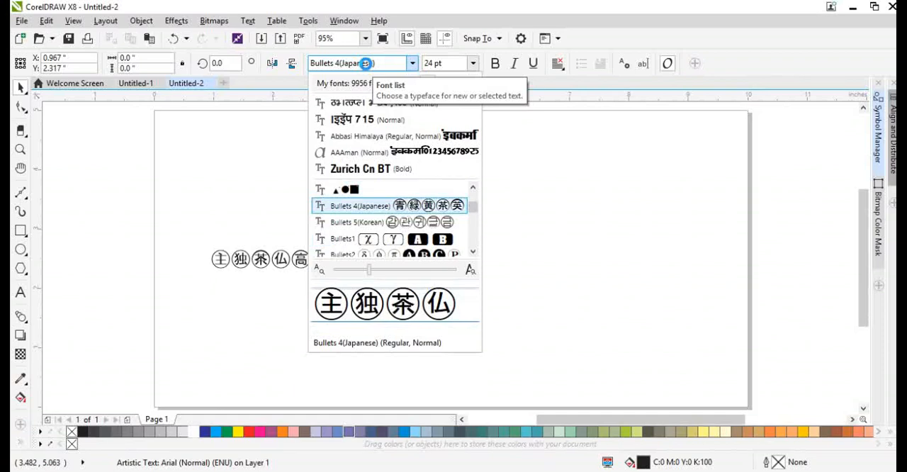
key(Down)
key(Down)
key(Down)
key(Down)
key(Down)
key(Down)
key(Down)
key(Down)
key(Down)
key(Down)
key(Down)
key(Down)
key(Down)
key(Down)
key(Down)
key(Down)
key(Down)
key(Down)
key(Down)
key(Down)
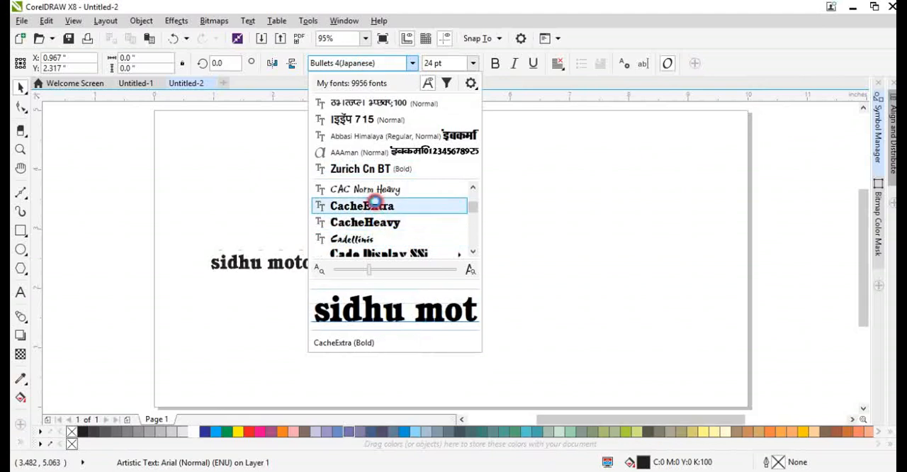
click(375, 204)
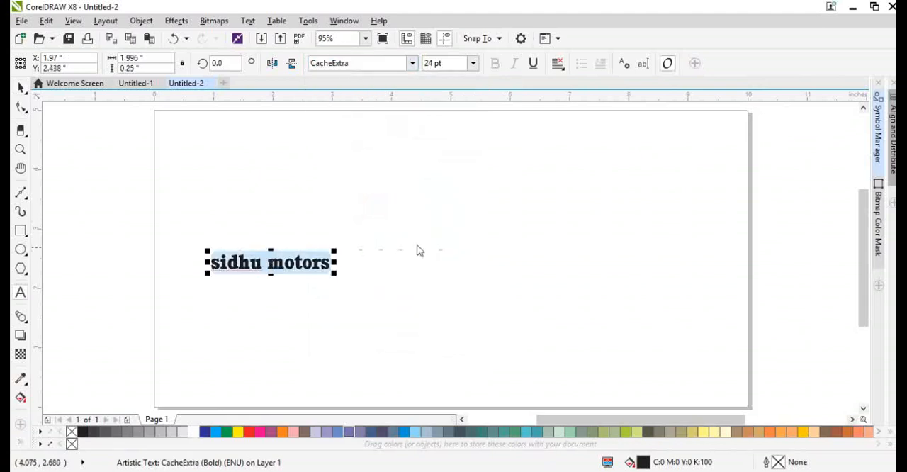
Convert the sidhu motors text to uppercase and enlarge it proportionally to about 8.1 inches wide.
key(shift+F3)
click(388, 230)
click(396, 288)
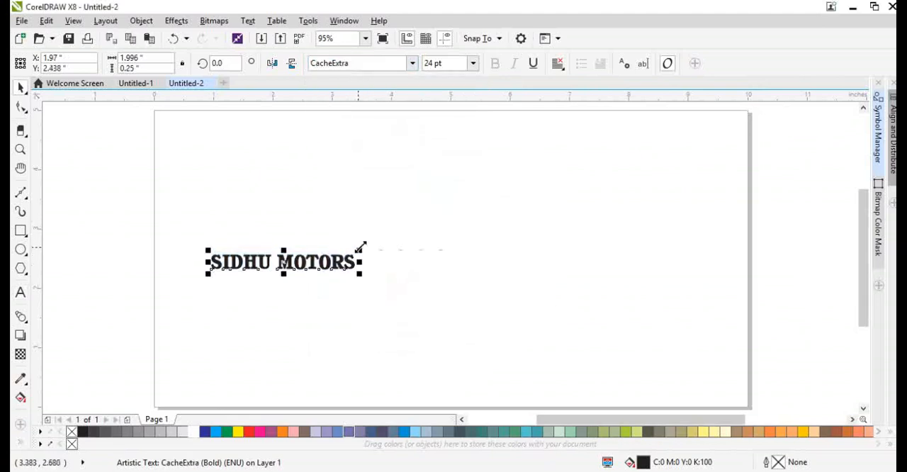
drag(361, 247, 697, 214)
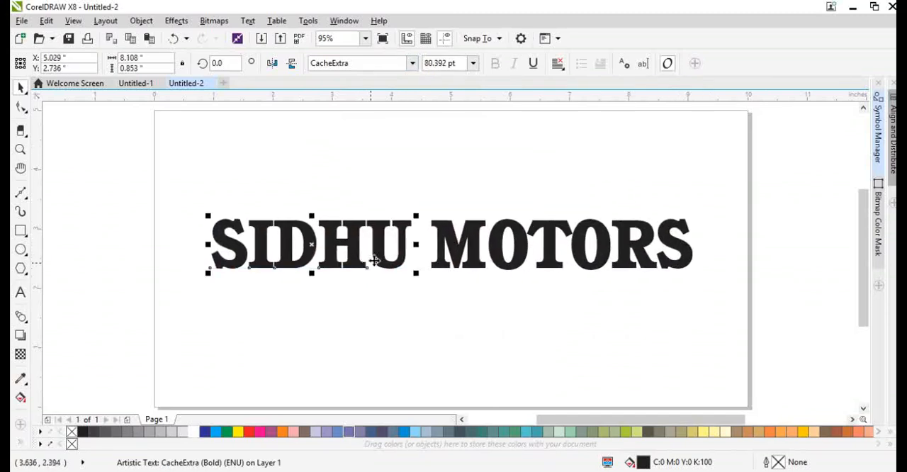
Split SIDHU from MOTORS, moving it to the page's upper-left area, and set its font to Cooper Black.
drag(386, 255, 349, 182)
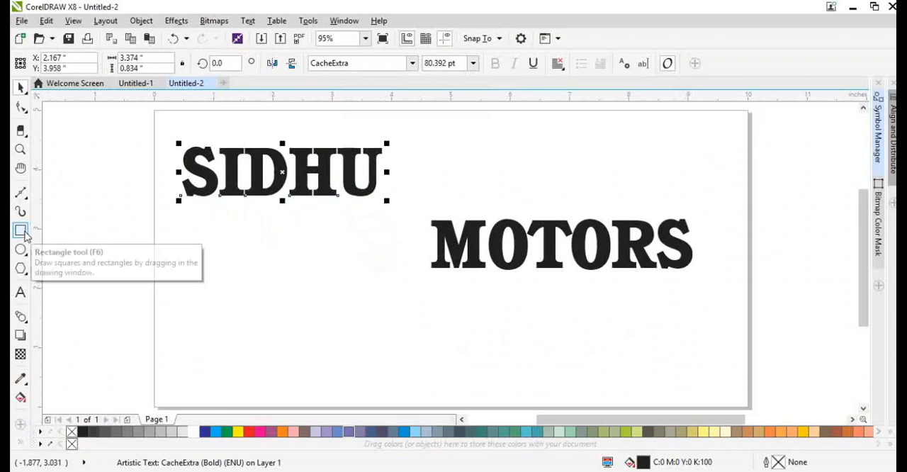
click(357, 63)
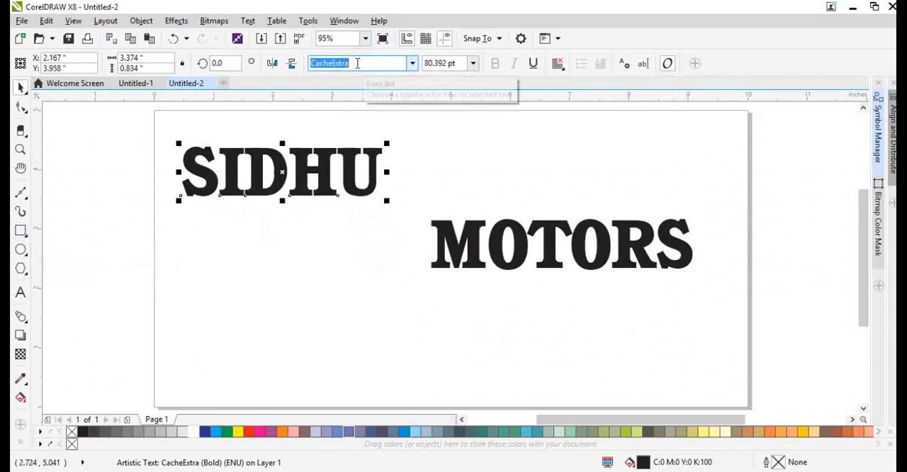
text(Cooper Black)
key(Return)
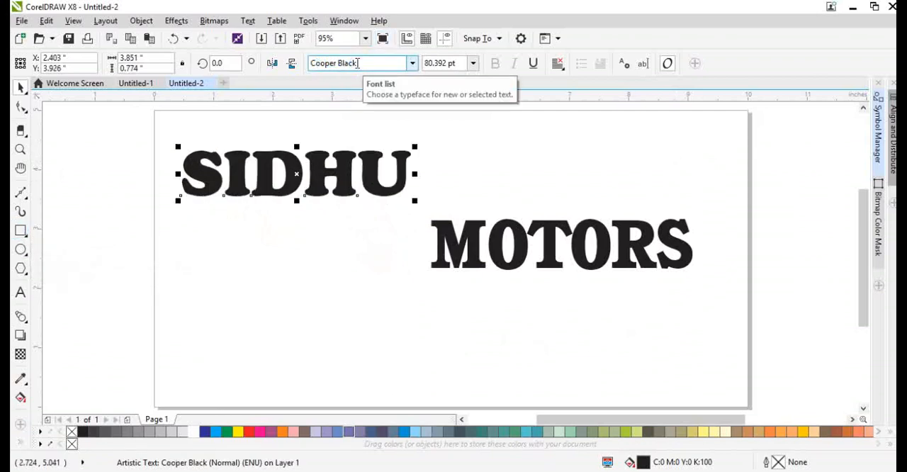
click(374, 103)
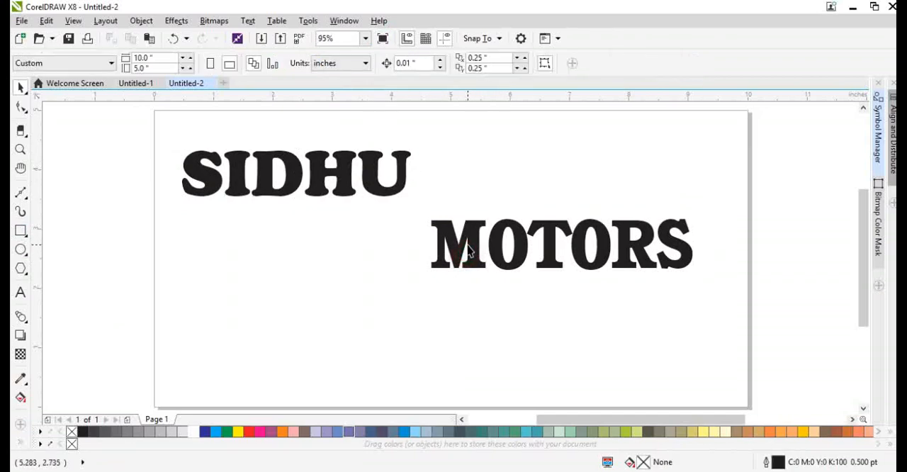
Set the word MOTORS in Cooper Black and move it just below SIDHU, starting under the letter H.
click(468, 249)
click(413, 63)
click(383, 101)
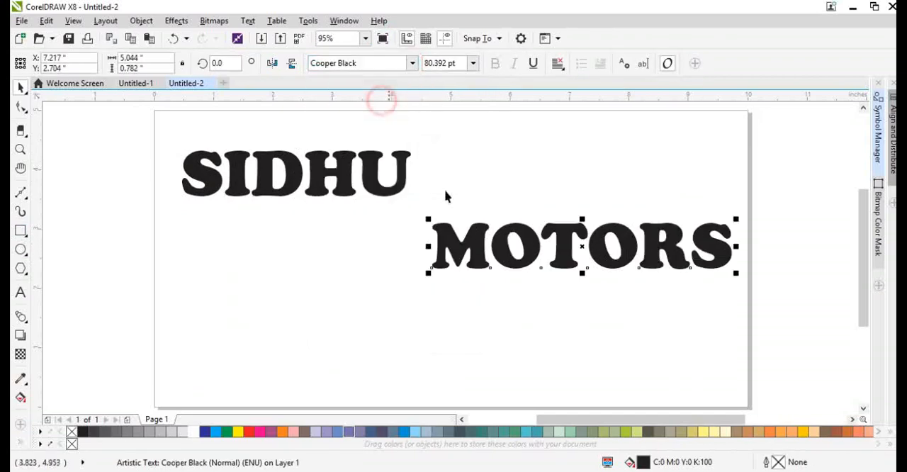
drag(500, 244, 399, 233)
click(369, 188)
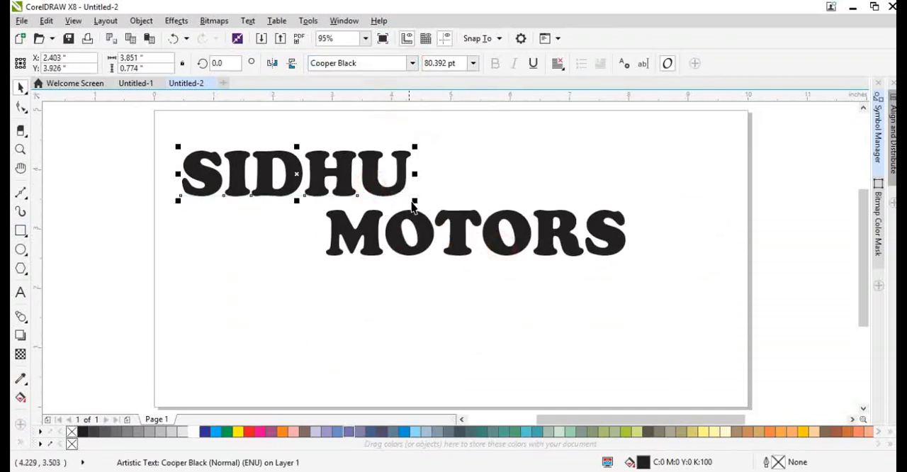
Draw a rectangle about 4.7 by 1.2 inches around SIDHU and skew its right side upward to an overall height of about 1.9 inches.
click(21, 233)
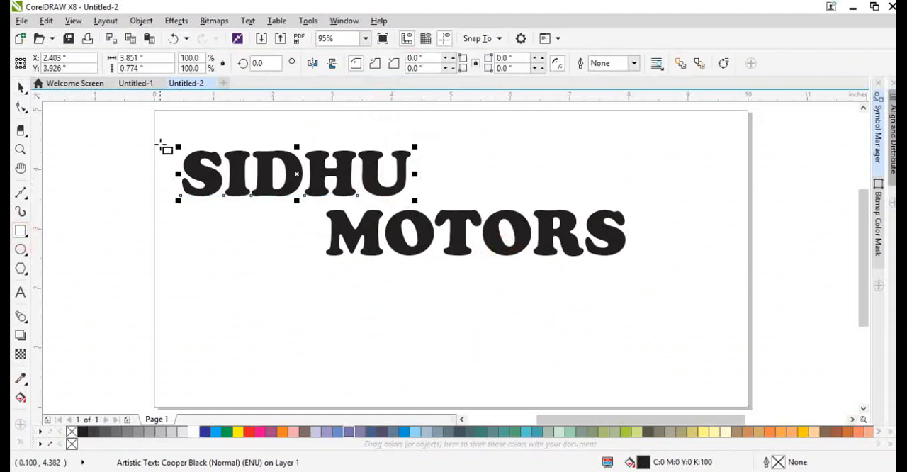
drag(153, 142, 434, 213)
key(space)
click(435, 181)
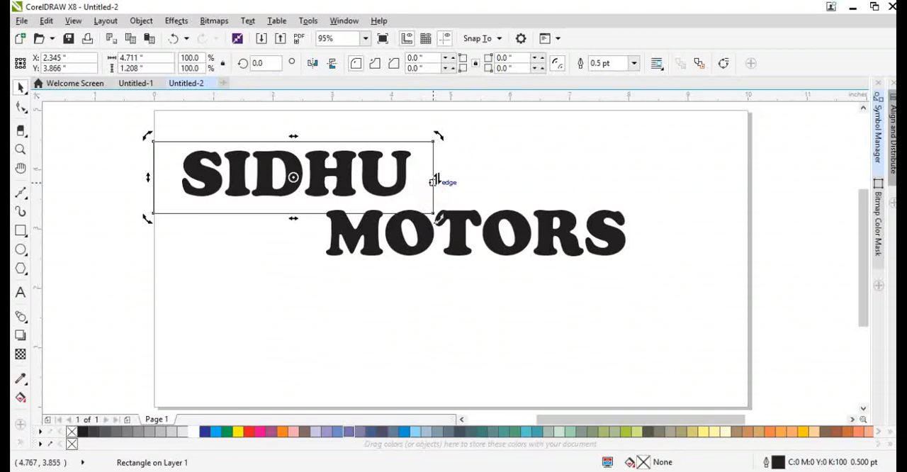
drag(436, 181, 425, 135)
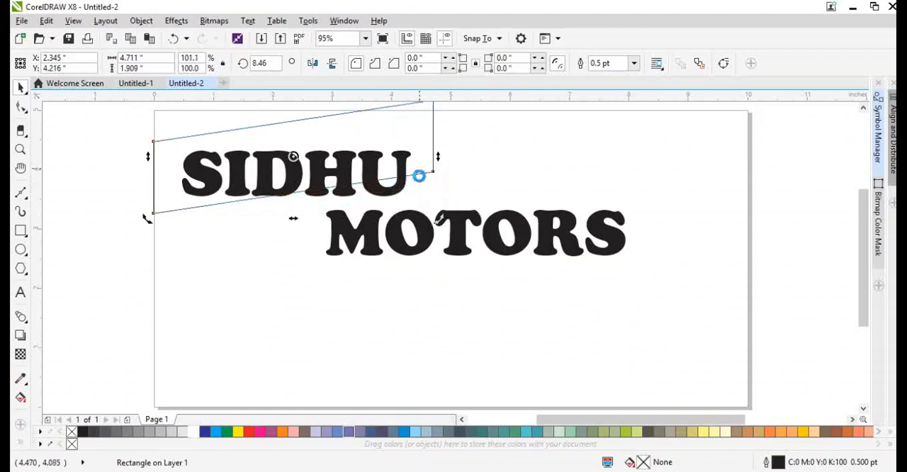
scroll(419, 175, down, 1)
scroll(417, 159, up, 1)
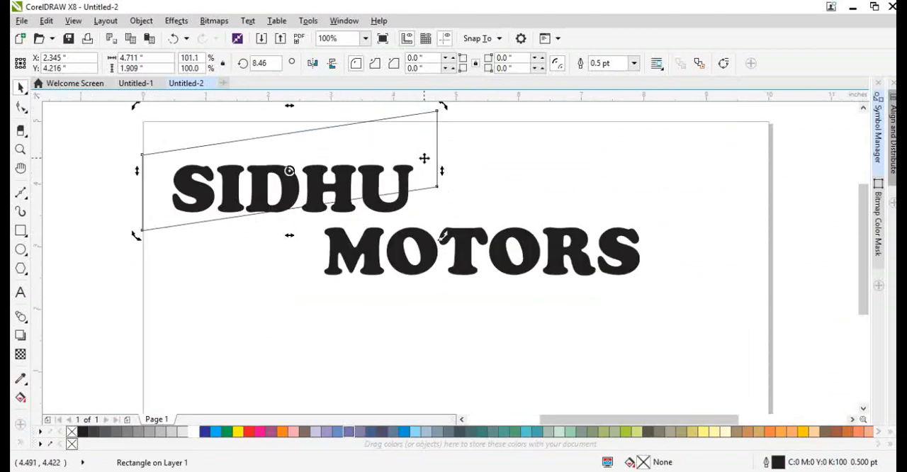
Round the lower-right corner of the skewed rectangle around SIDHU to a radius of about 0.38 inches.
key(F10)
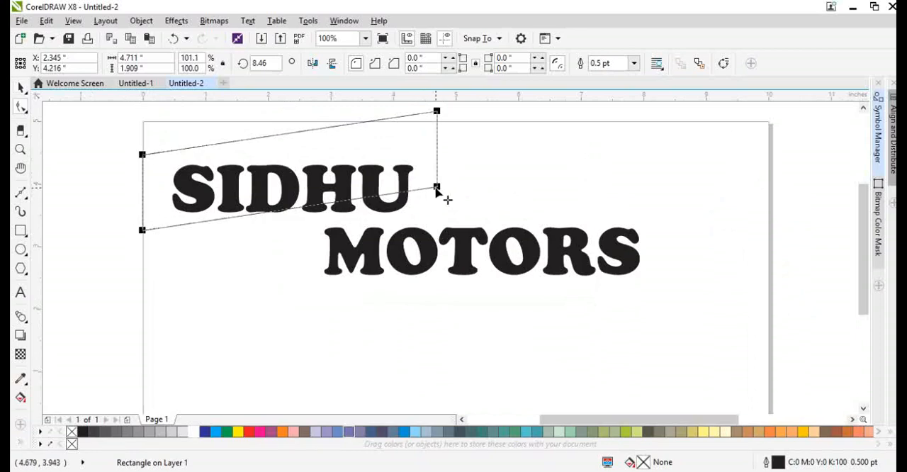
drag(436, 190, 416, 226)
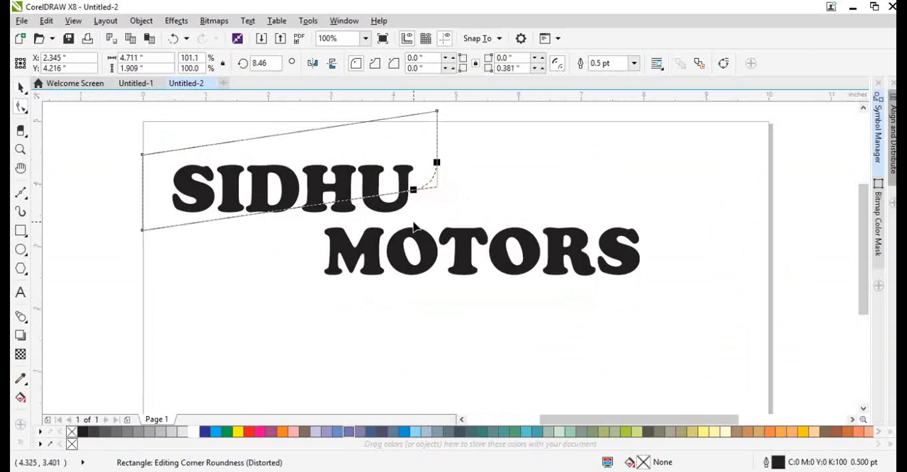
key(space)
click(423, 147)
click(472, 133)
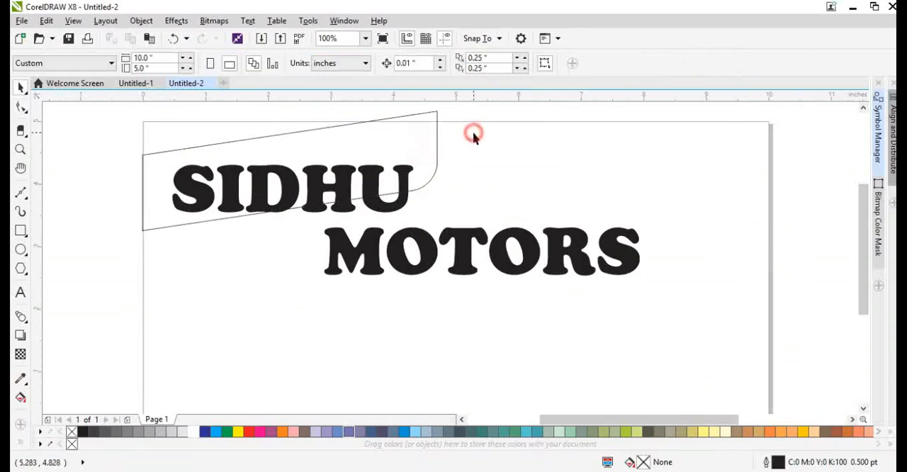
Add a page-sized rectangle measuring 10 by 5 inches.
double_click(22, 232)
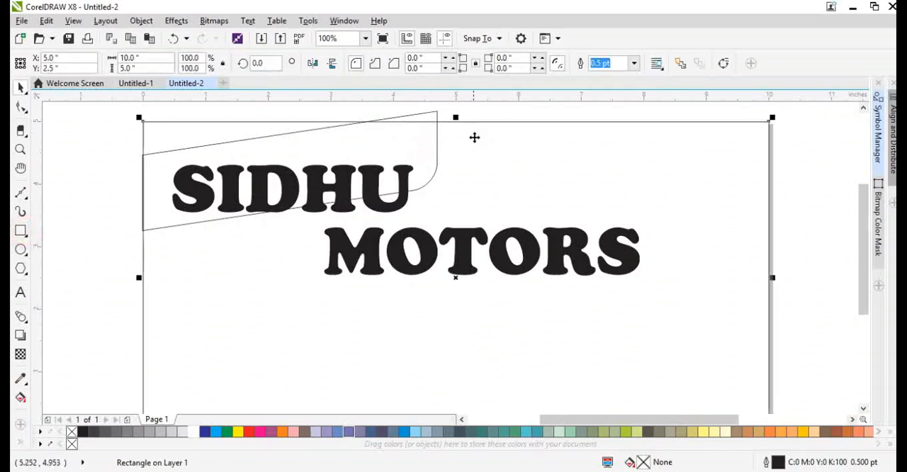
Intersect the skewed shape with the page-sized rectangle and delete the original shape that extends above the page.
shift+click(431, 115)
click(416, 64)
click(468, 103)
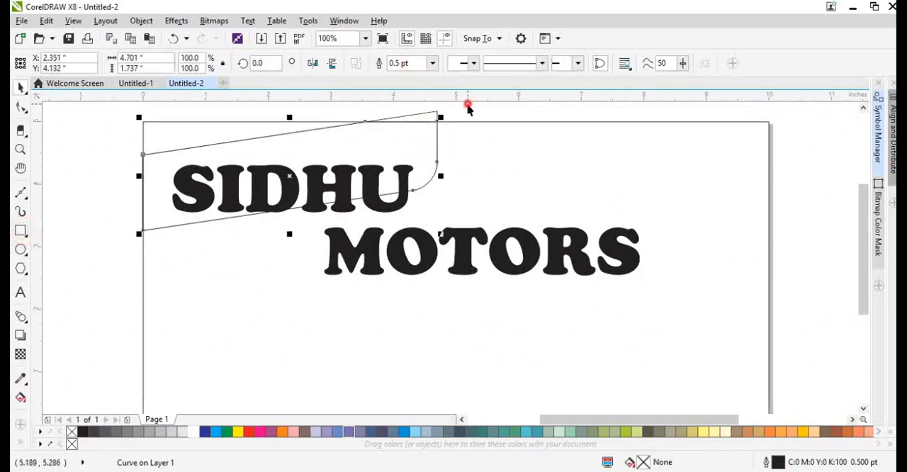
click(437, 111)
key(Delete)
click(463, 142)
Move MOTORS back under the start of SIDHU and enlarge it to about 7.7 by 1.2 inches.
key(F4)
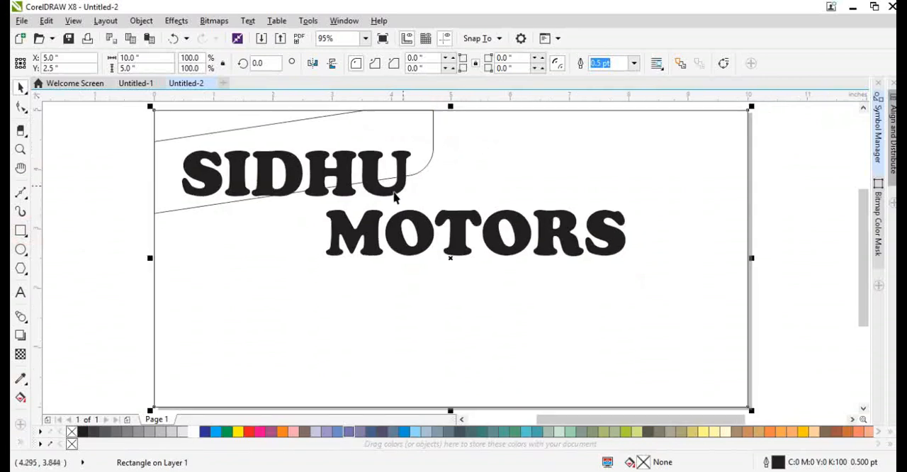
drag(453, 235, 313, 239)
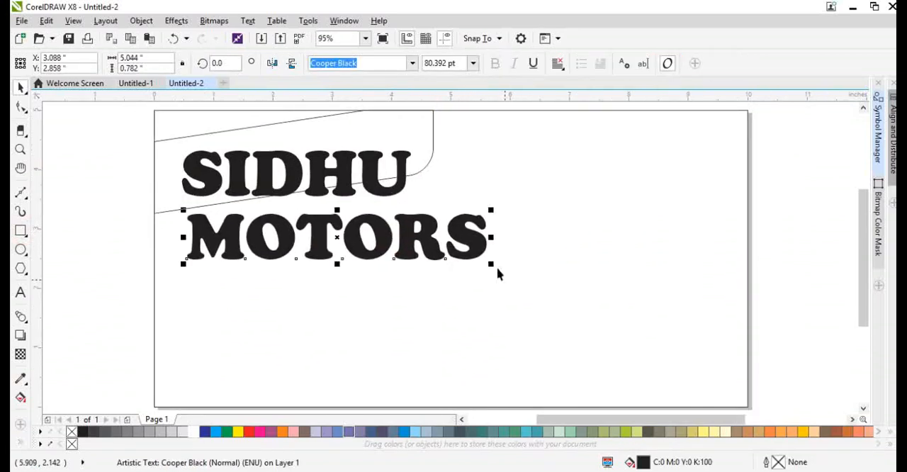
drag(493, 264, 651, 330)
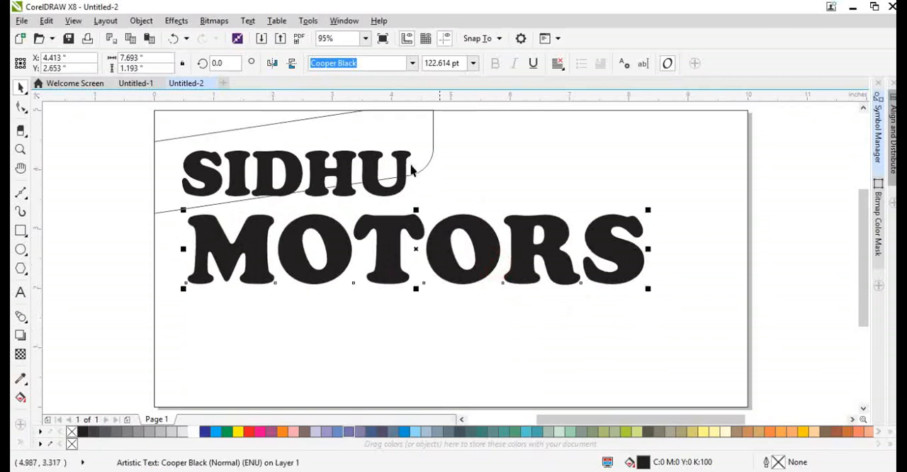
Skew SIDHU upward on its right side so it follows the slope of the shape around it.
click(400, 160)
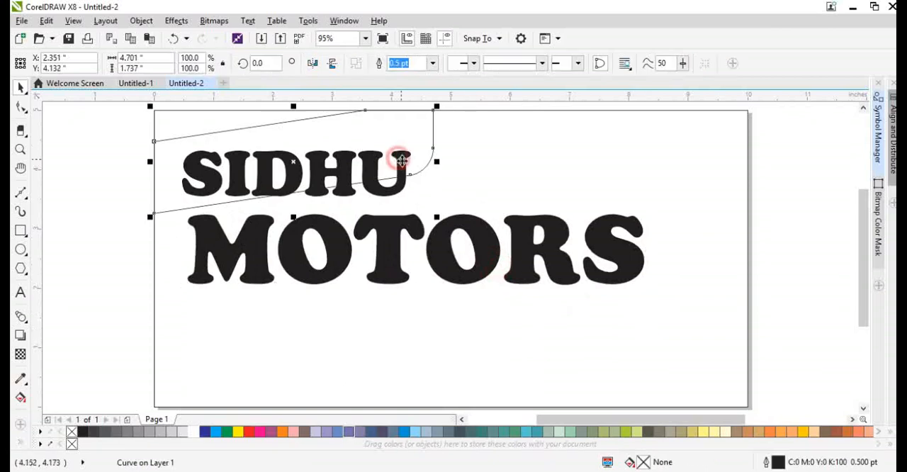
click(388, 193)
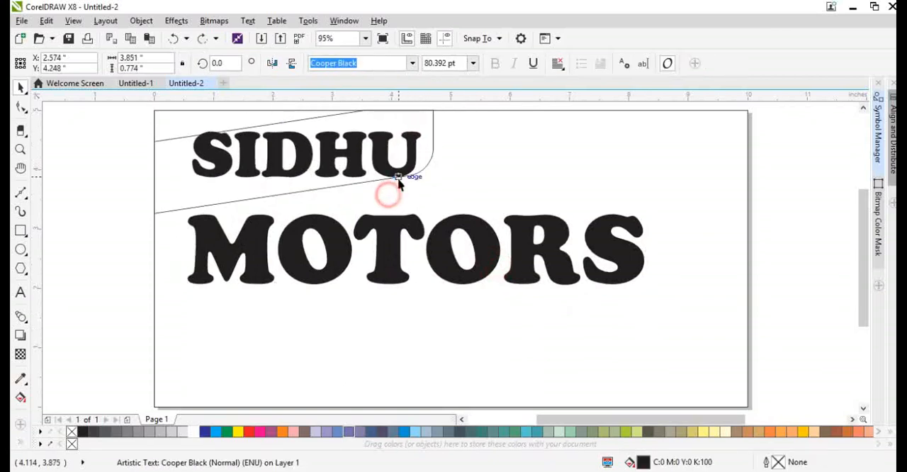
click(385, 188)
drag(415, 200, 404, 184)
double_click(371, 177)
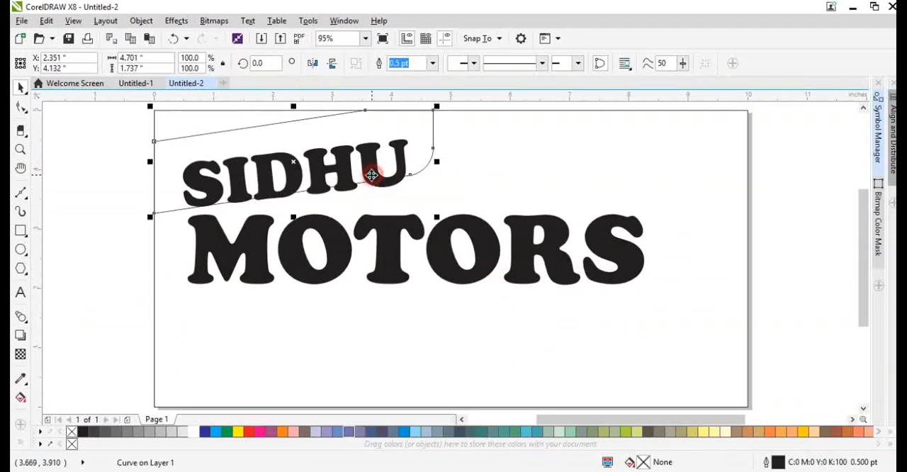
key(space)
Fill the page-sized rectangle with solid yellow, C0 M0 Y100 K0.
click(472, 195)
click(239, 431)
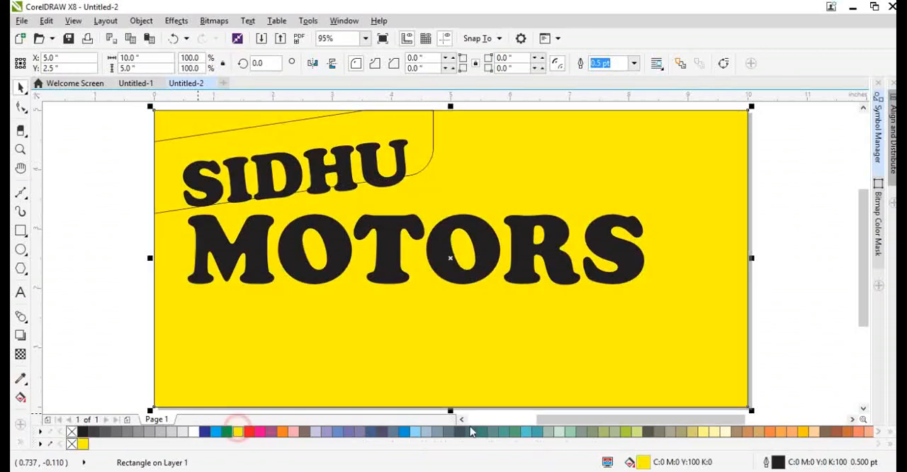
double_click(643, 462)
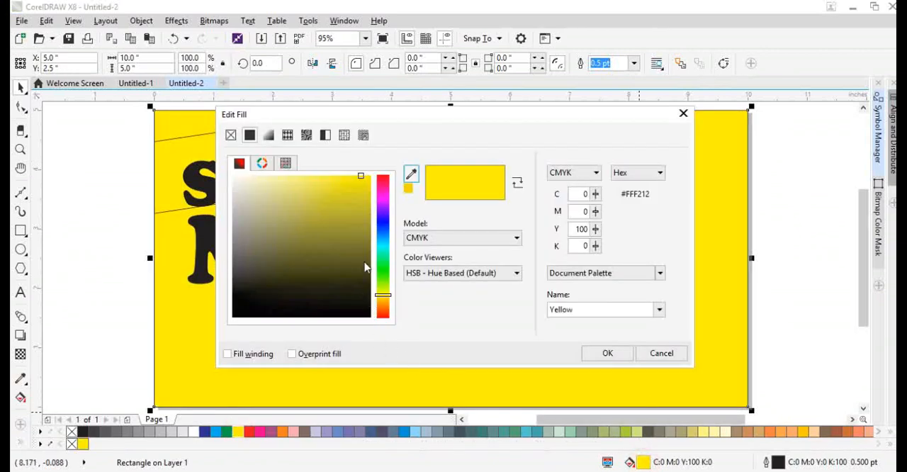
click(607, 354)
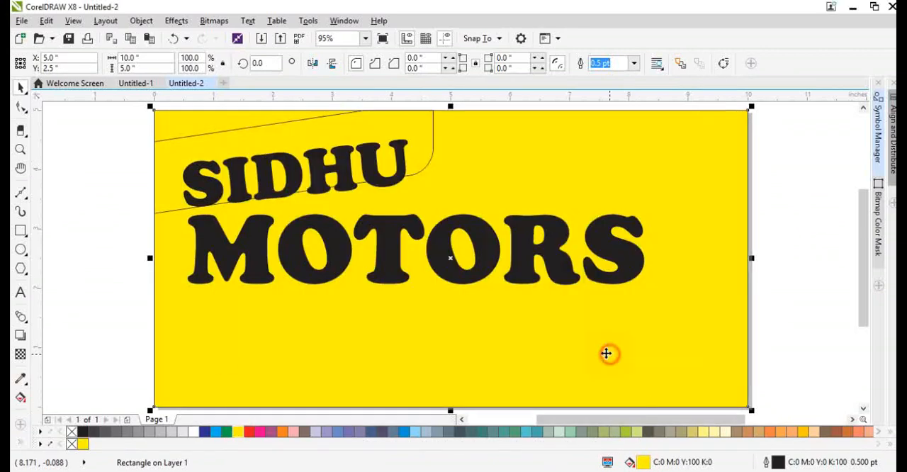
Apply a mesh fill to the yellow background, add a vertical mesh line left of centre and move its middle node into the first O of MOTORS.
key(m)
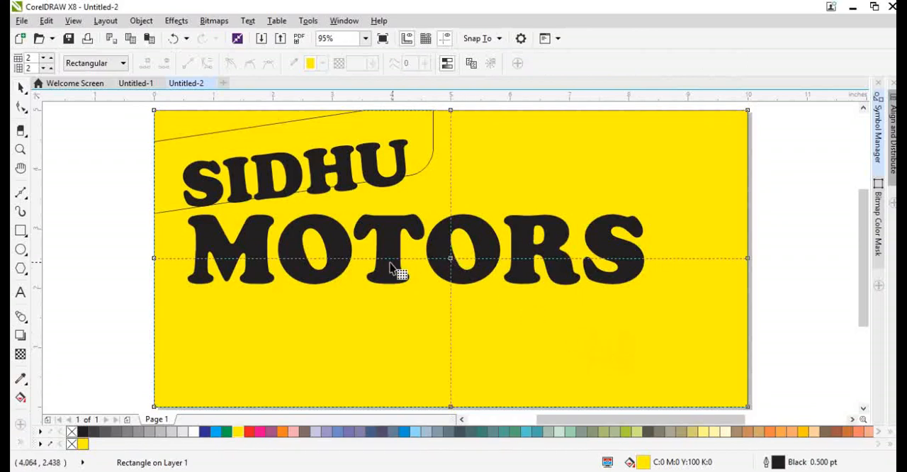
double_click(358, 260)
drag(358, 259, 301, 261)
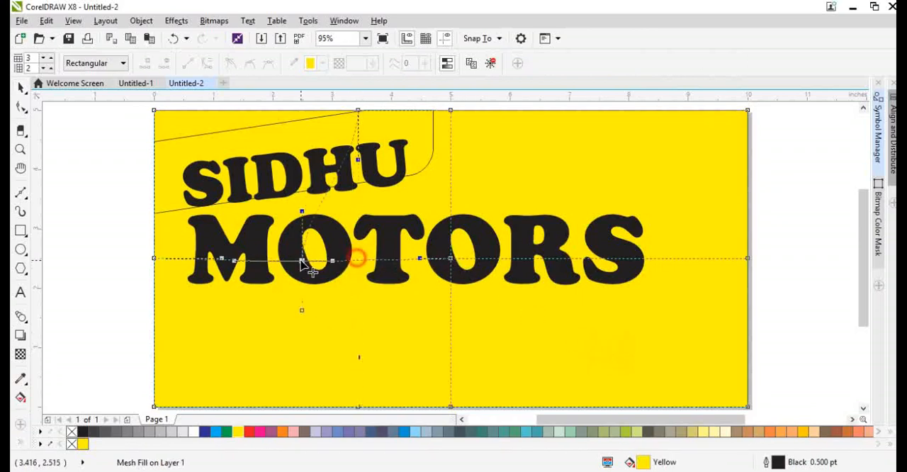
Colour the mesh node inside the first O green and tint it repeatedly with yellow.
click(228, 432)
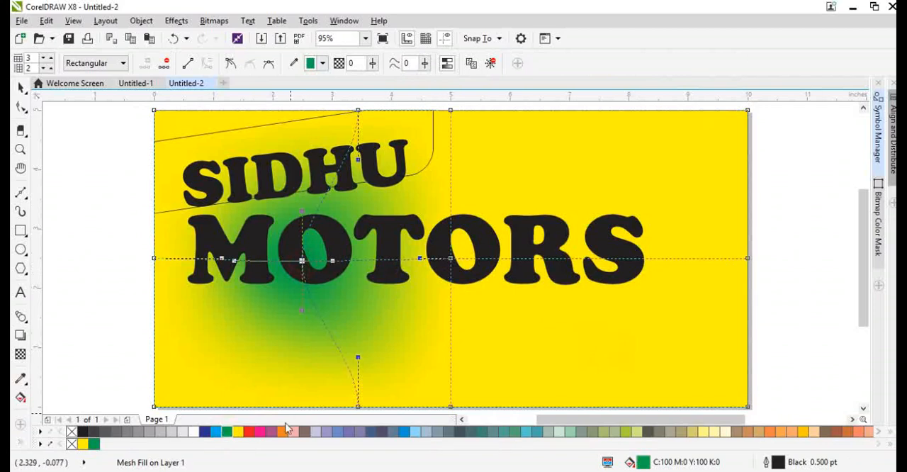
ctrl+click(237, 432)
ctrl+click(237, 432)
ctrl+click(238, 432)
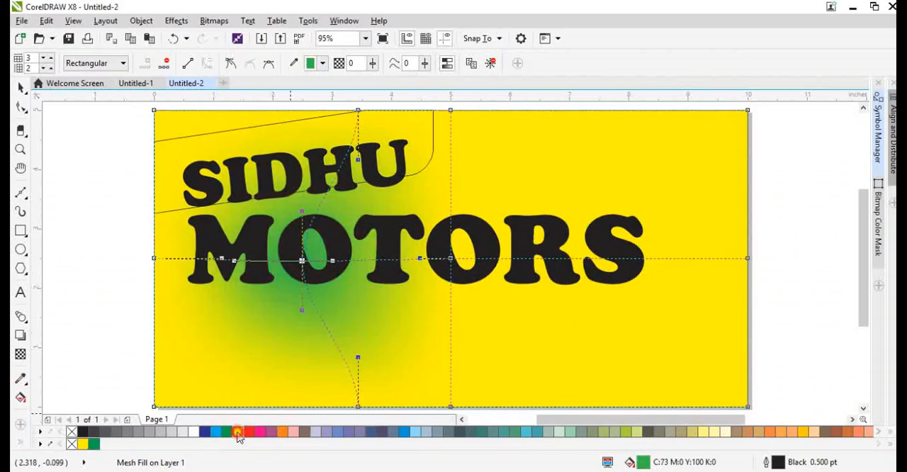
ctrl+click(237, 432)
ctrl+click(238, 433)
ctrl+click(237, 433)
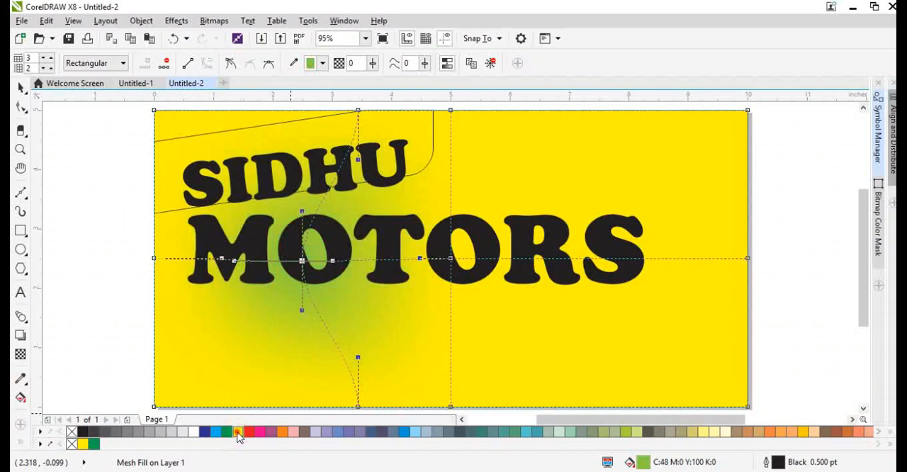
ctrl+click(237, 432)
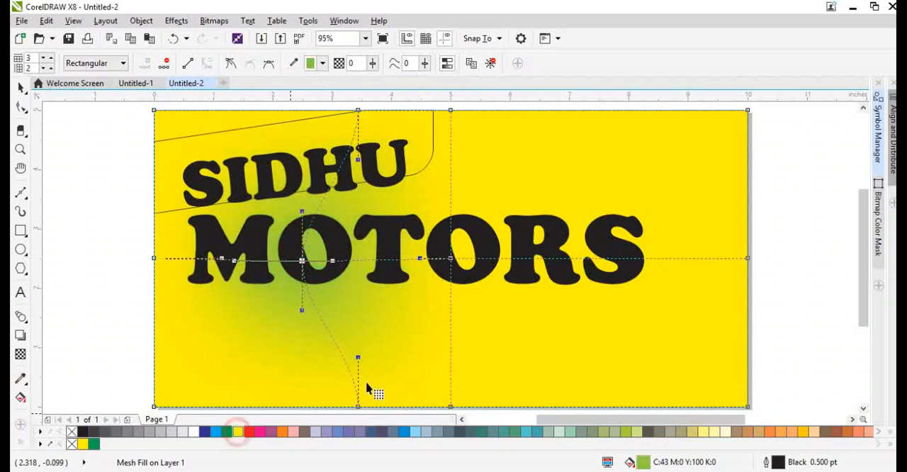
Add a vertical mesh line just beyond the S of MOTORS and create a pale yellow C0 M0 Y60 K0 highlight below it.
double_click(659, 259)
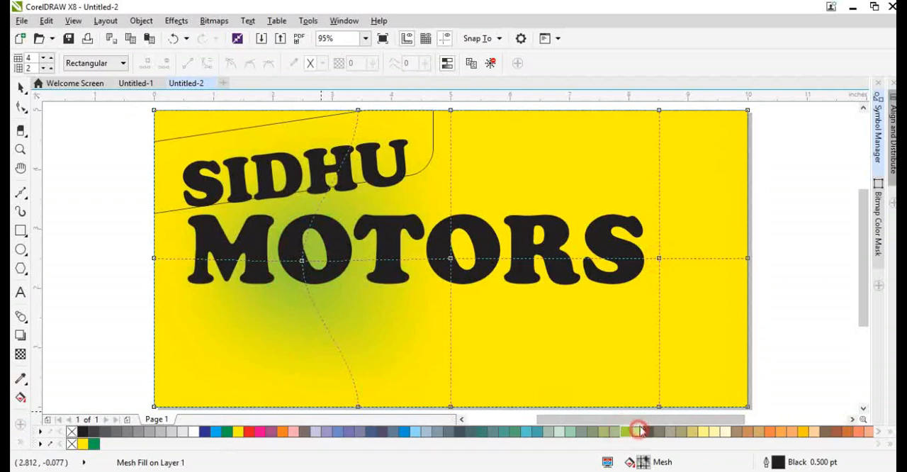
mouse_move(659, 259)
mouse_down()
mouse_move(684, 278)
mouse_move(652, 308)
mouse_up()
click(700, 434)
key(space)
Select the mesh patch beneath the middle of MOTORS and colour its nodes yellow with a red tint, C0 M19 Y100 K0.
key(g)
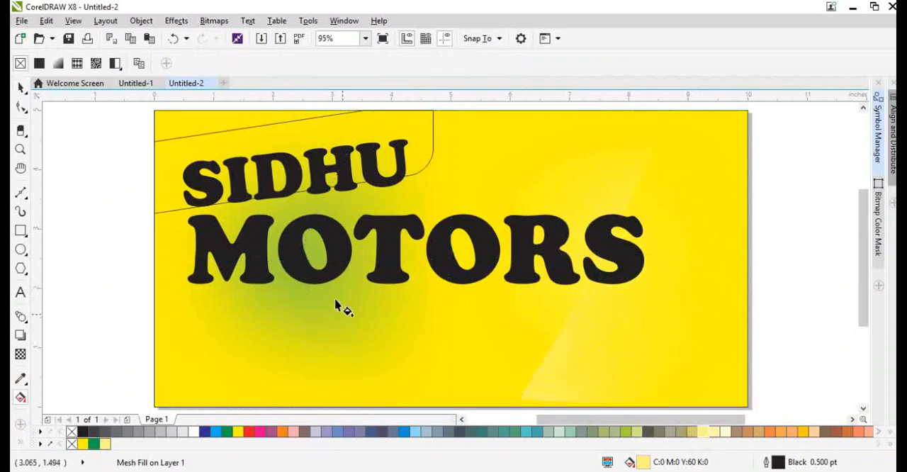
click(350, 312)
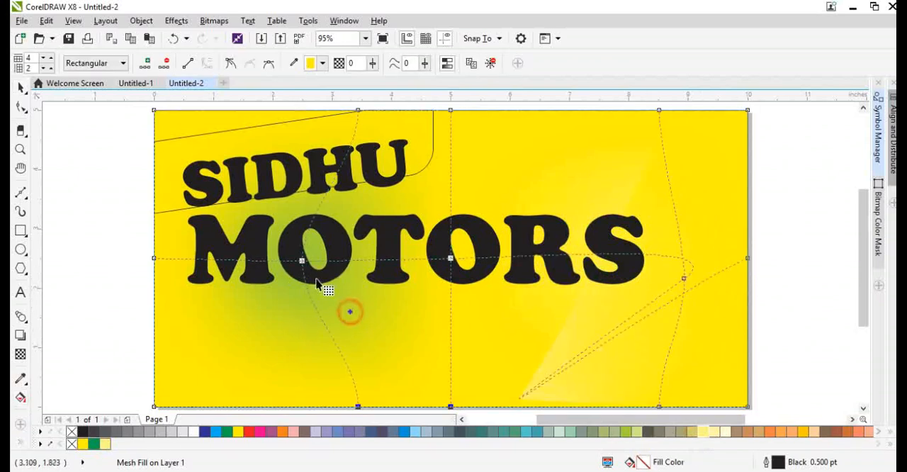
click(302, 260)
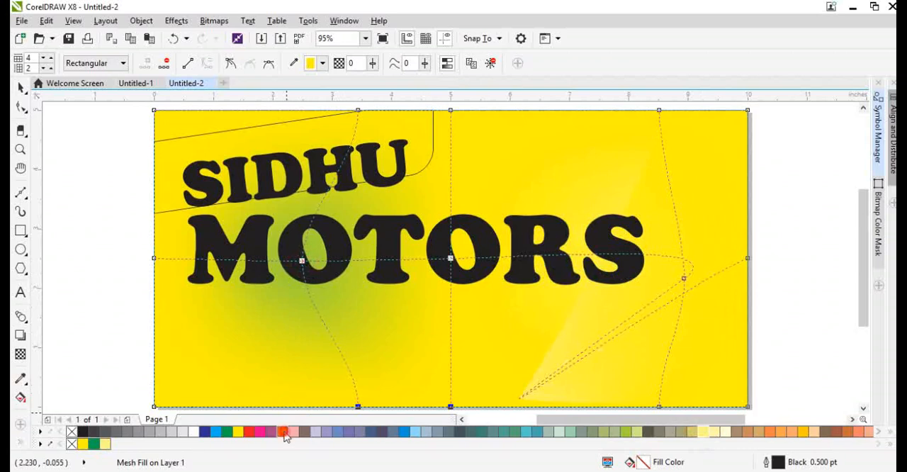
click(284, 432)
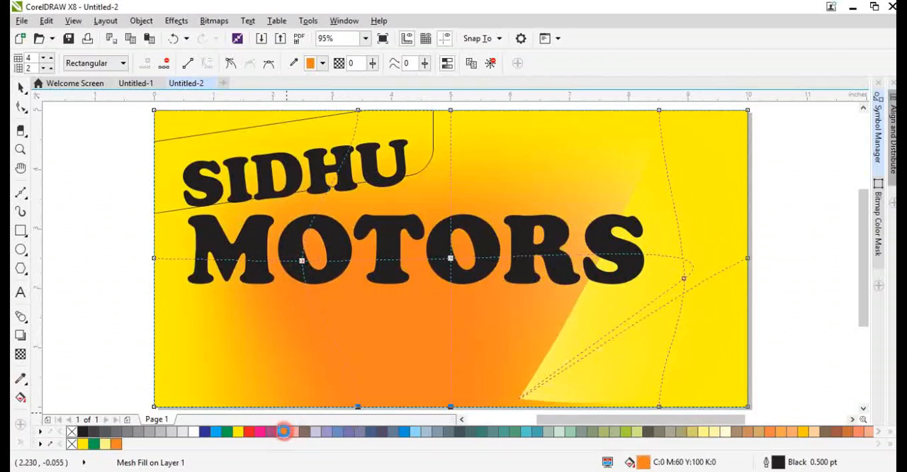
click(270, 433)
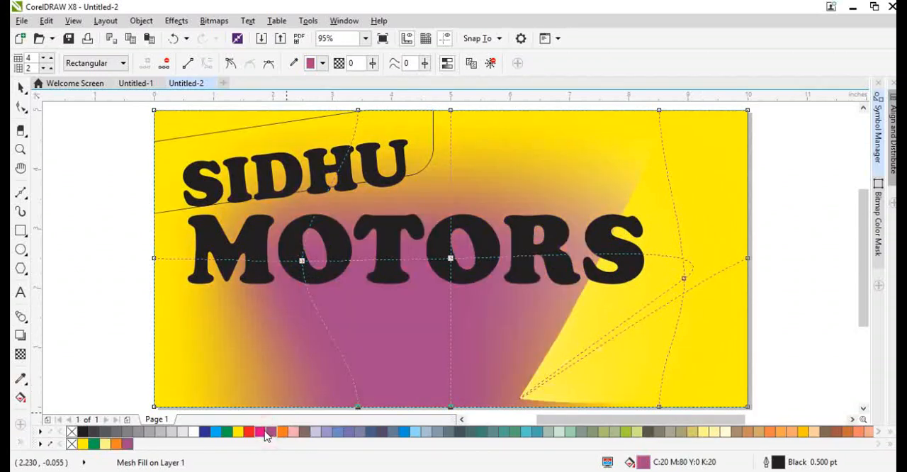
click(260, 433)
click(240, 433)
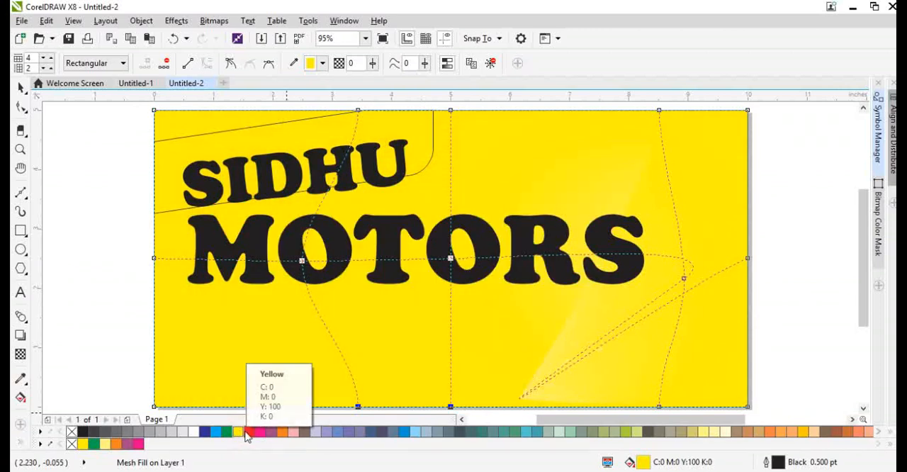
click(255, 433)
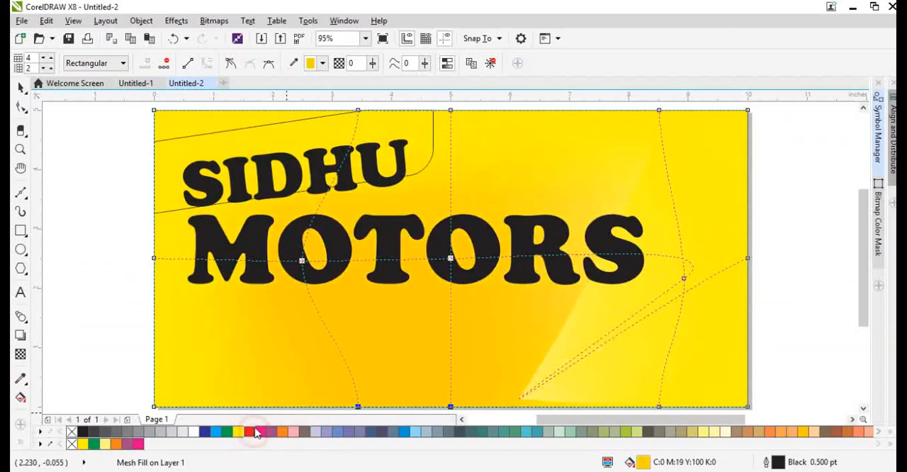
Remove the outline from the mesh-filled background, keeping it at its original position on the page.
key(space)
scroll(356, 323, down, 1)
drag(364, 333, 410, 305)
key(ctrl+z)
click(588, 393)
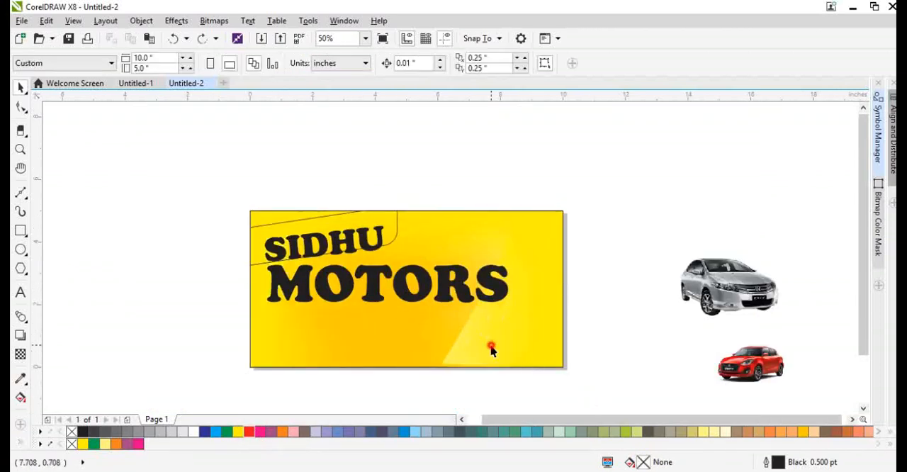
drag(491, 345, 509, 332)
key(ctrl+z)
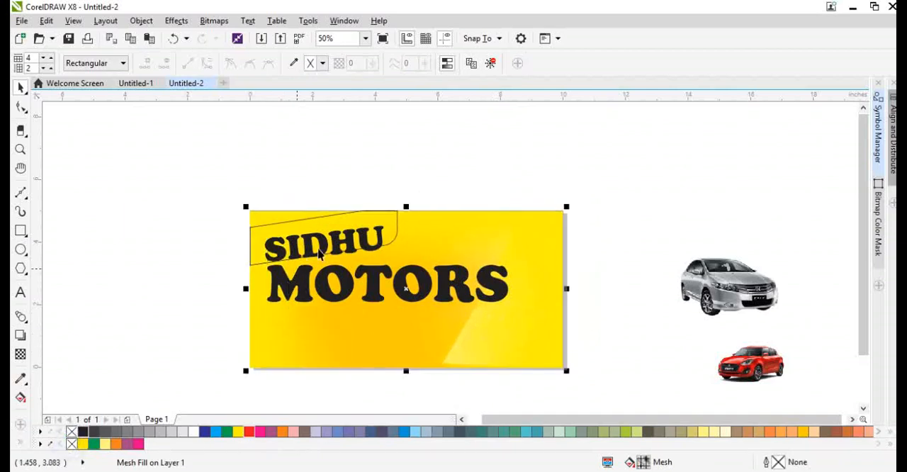
Fill the skewed shape with red, C0 M100 Y100 K0, and send it behind the word SIDHU.
scroll(322, 244, up, 1)
click(310, 212)
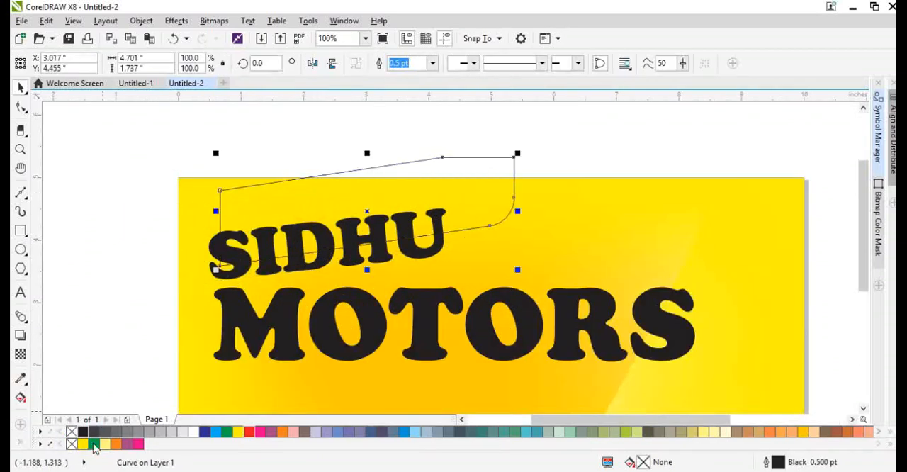
click(249, 432)
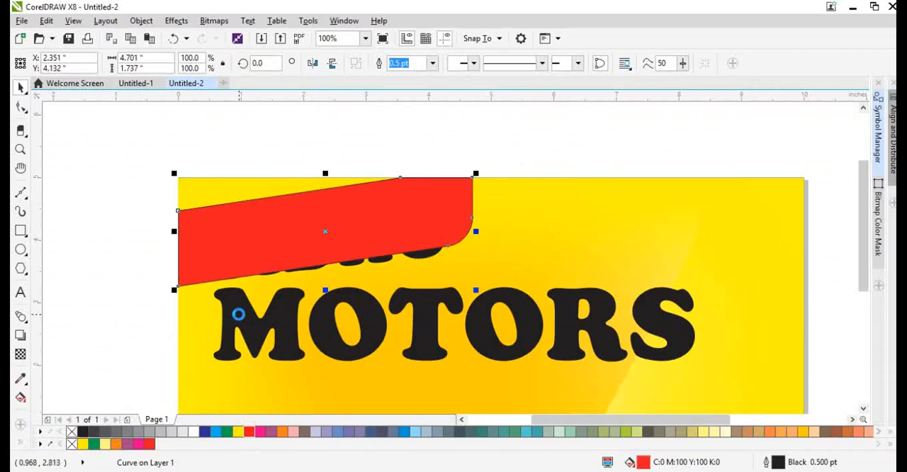
key(ctrl+Page_Down)
Move SIDHU up inside the red shape and enlarge it to about 4.0 by 1.3 inches, 85.7 pt.
scroll(380, 199, up, 2)
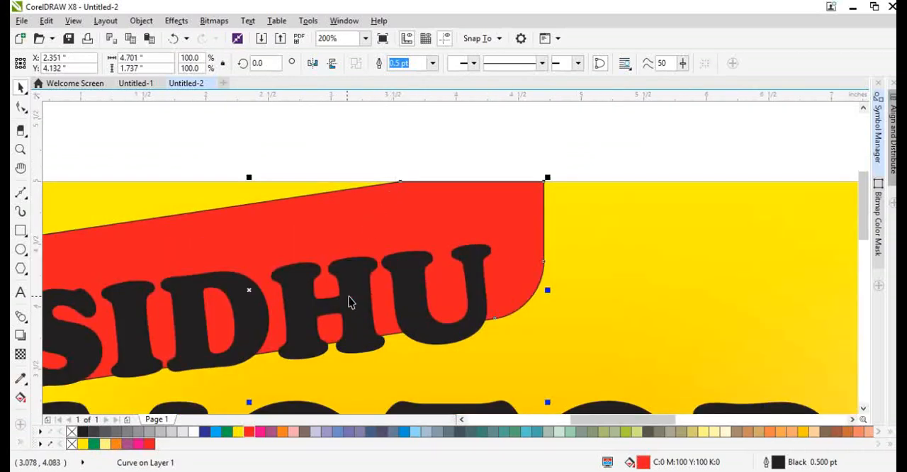
drag(349, 301, 341, 261)
drag(494, 361, 496, 348)
scroll(461, 322, down, 2)
scroll(289, 301, up, 2)
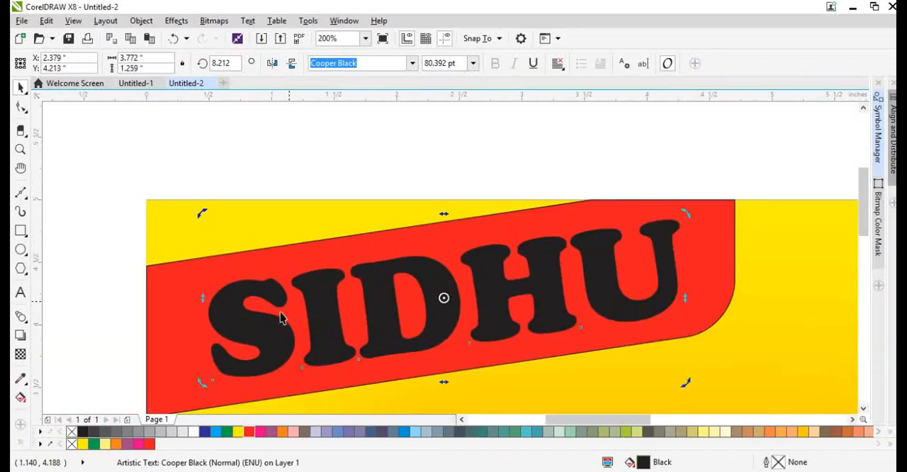
drag(205, 216, 172, 203)
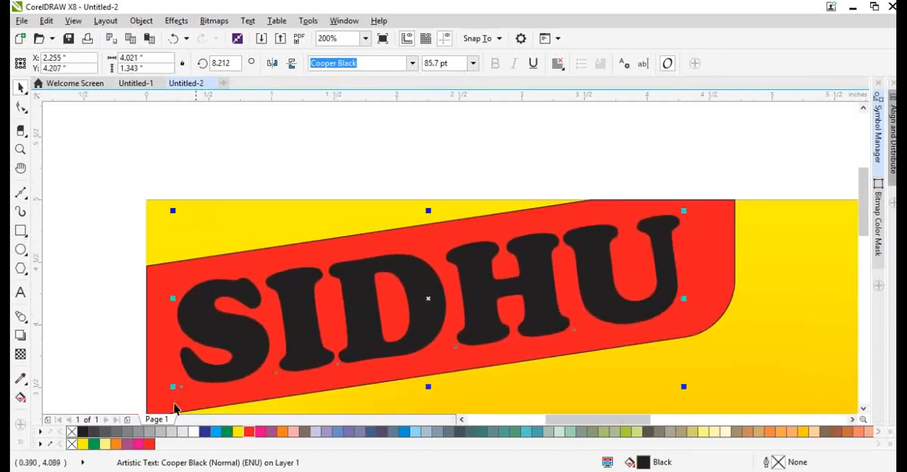
Colour SIDHU white and remove the outline of the red shape behind it.
click(194, 433)
drag(192, 275, 225, 259)
key(ctrl+z)
right_click(73, 433)
shift+click(285, 219)
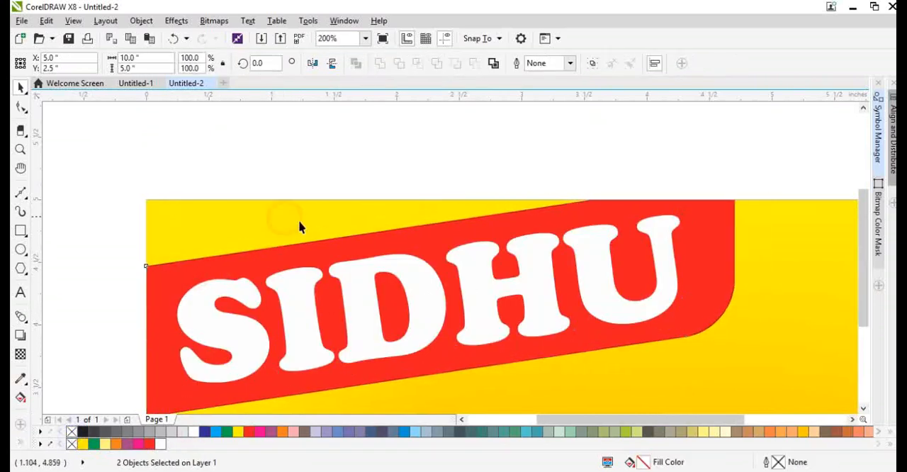
Move MOTORS to the right below SIDHU and reduce it to about 6.4 by 1.0 inches, 102.5 pt.
key(F4)
click(149, 256)
drag(298, 268, 361, 259)
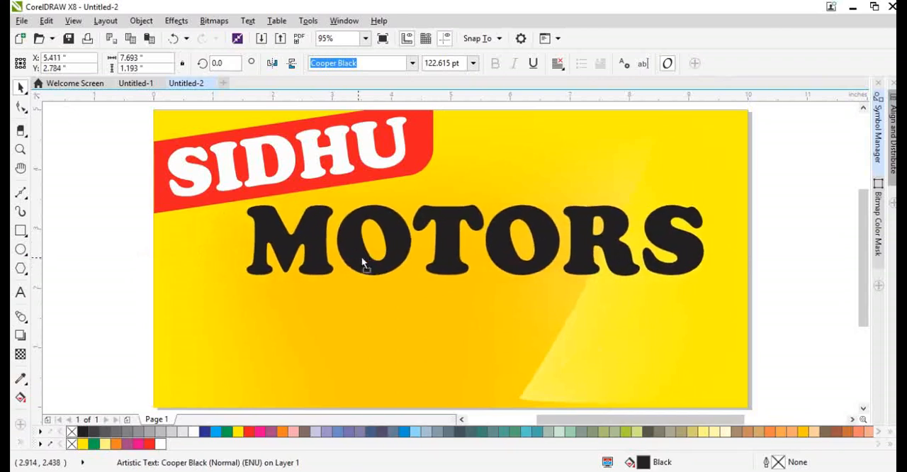
drag(243, 281, 312, 300)
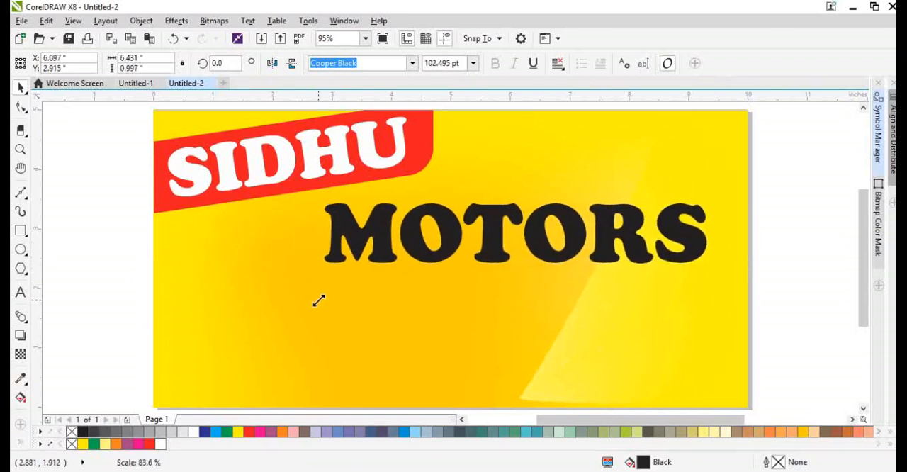
Skew MOTORS so its baseline rises from the M to the S, like the slope of SIDHU.
click(352, 241)
drag(316, 237, 318, 277)
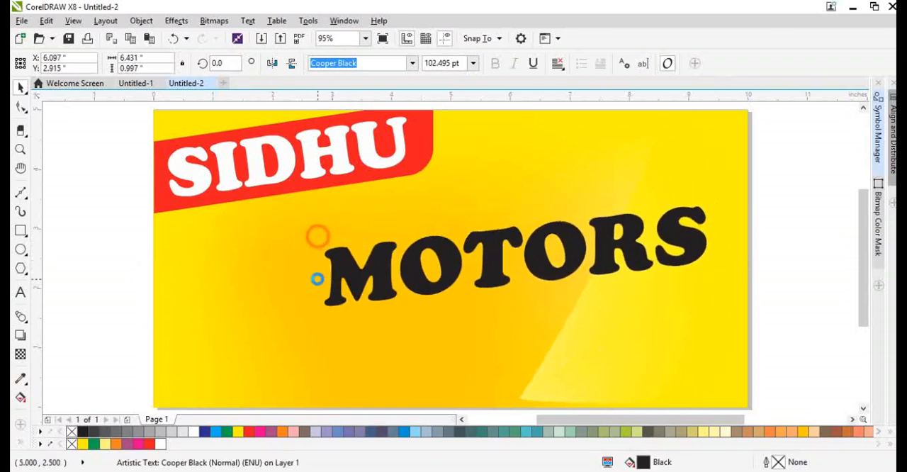
Move MOTORS left to sit below SIDHU and enlarge it to about 6.8 by 1.8 inches, 108 pt.
drag(375, 264, 218, 249)
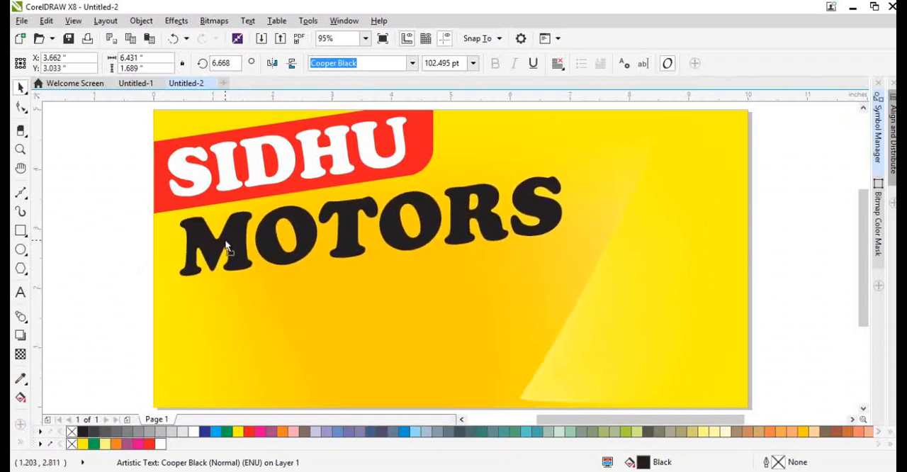
click(219, 250)
drag(559, 285, 579, 309)
shift+click(579, 309)
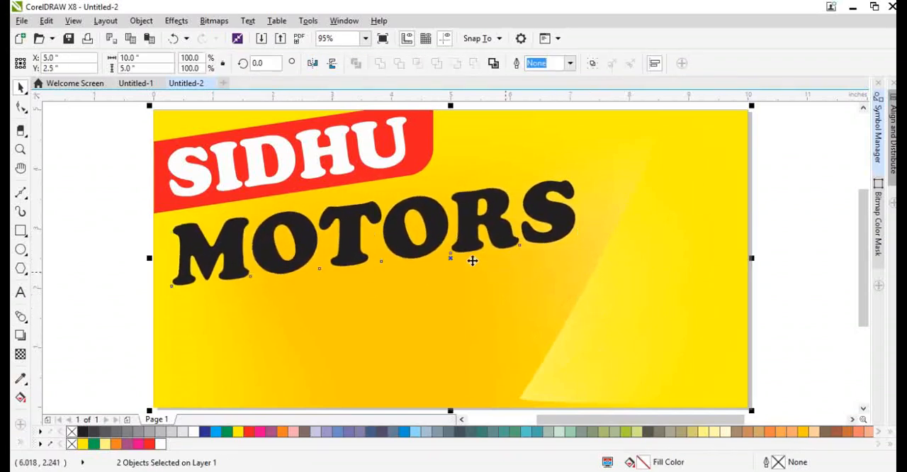
click(827, 280)
click(565, 221)
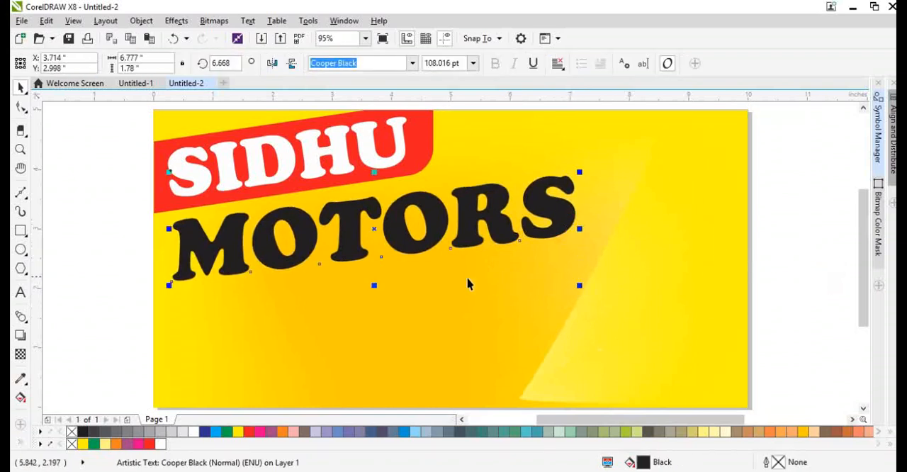
Make a reduced copy of MOTORS, about 1.9 by 0.5 inches at 30.8 pt, and place it below the original's left end.
drag(583, 286, 342, 256)
right_click(341, 256)
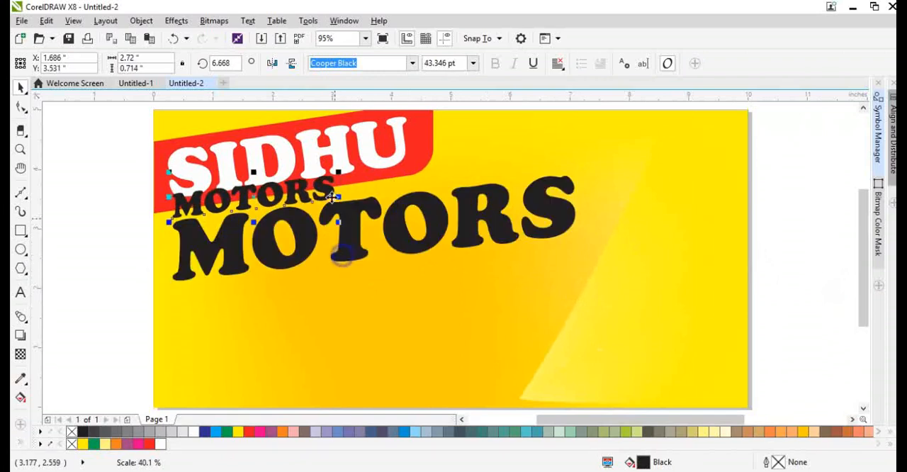
drag(326, 187, 346, 282)
drag(356, 319, 313, 305)
drag(277, 285, 263, 333)
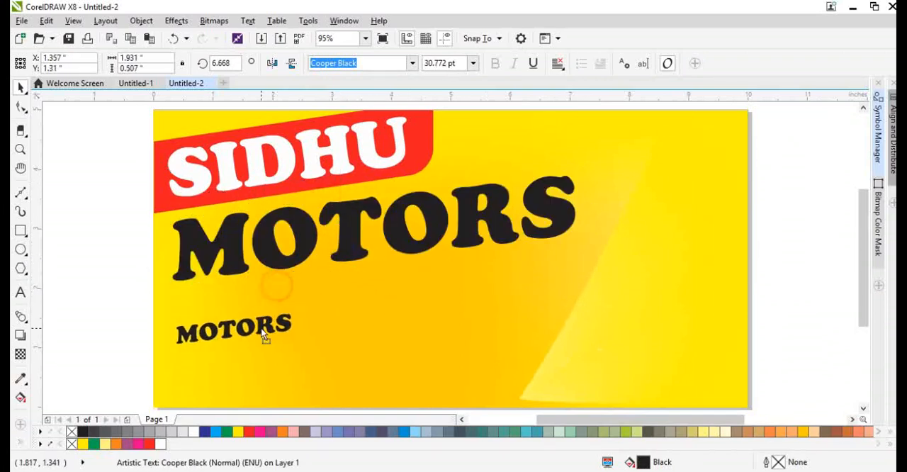
Replace the small copy's text with two lines: WE DEALS IN ALL KINDS OF / BRAND NEW OR OLD CARS.
double_click(262, 328)
key(ctrl+a)
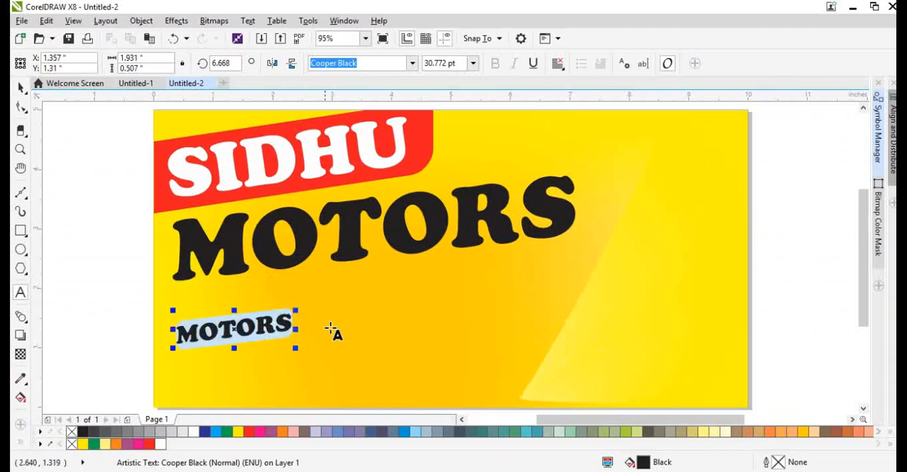
scroll(275, 352, down, 3)
scroll(272, 341, up, 1)
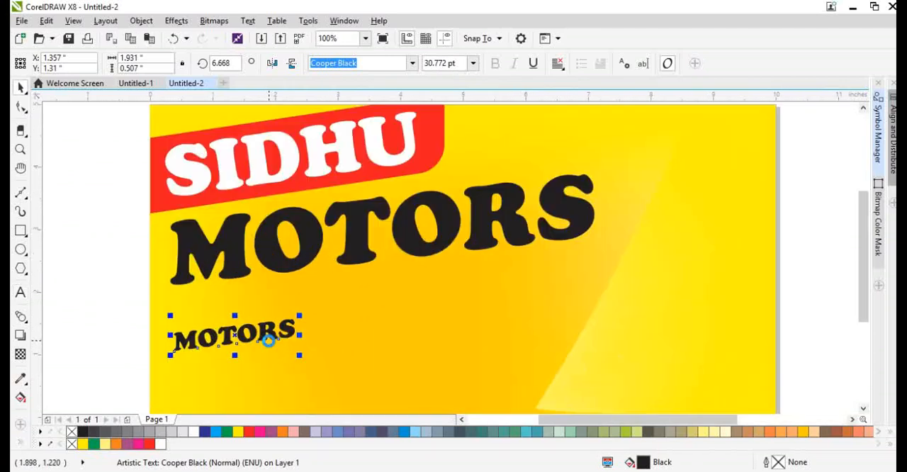
double_click(259, 341)
text(WE )
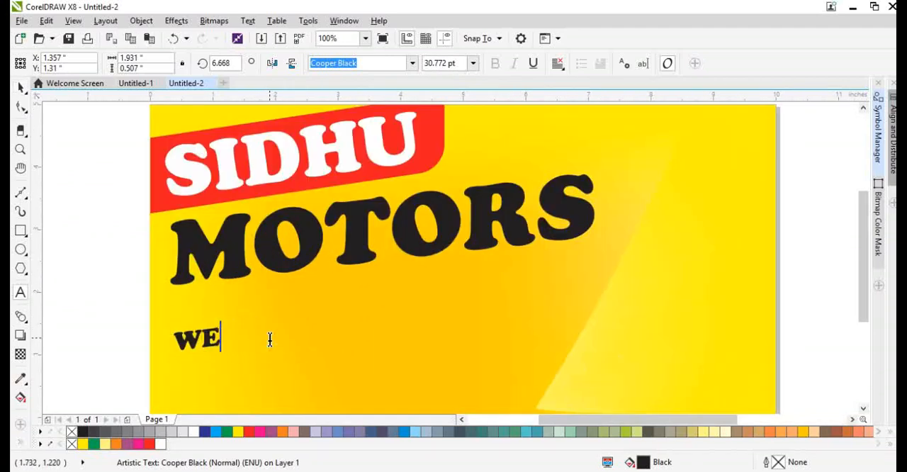
text(DEALS IN AL)
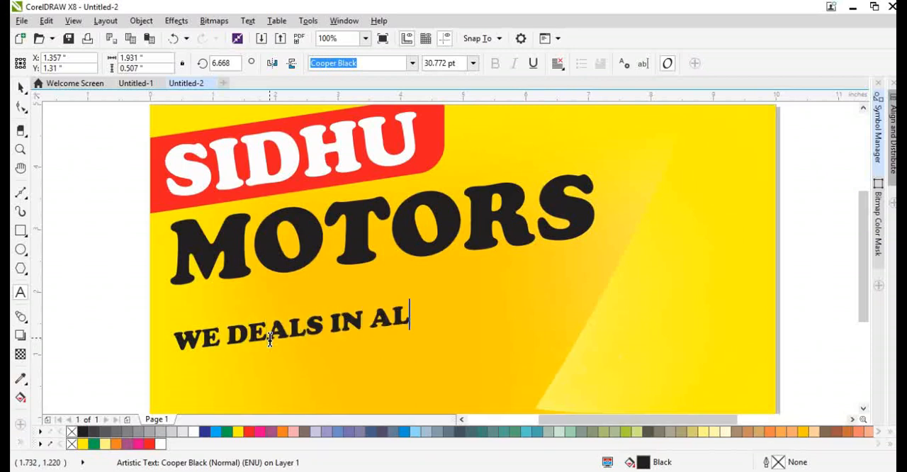
text(L KINDS OF )
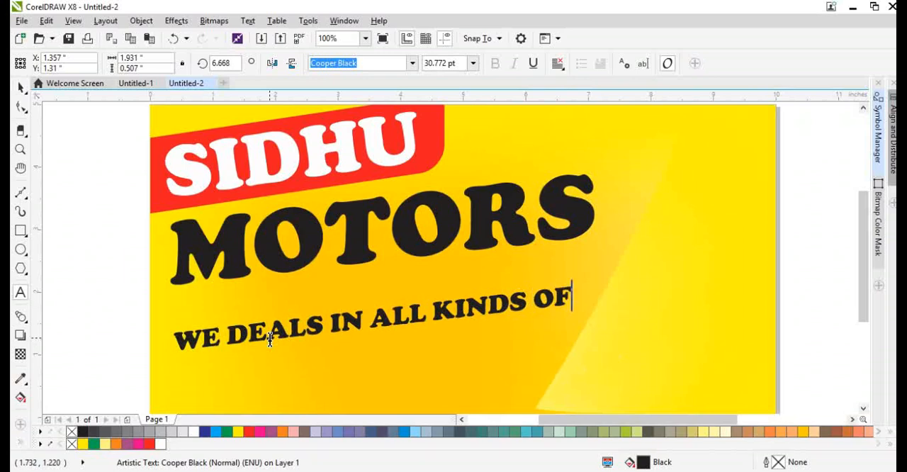
text(BR)
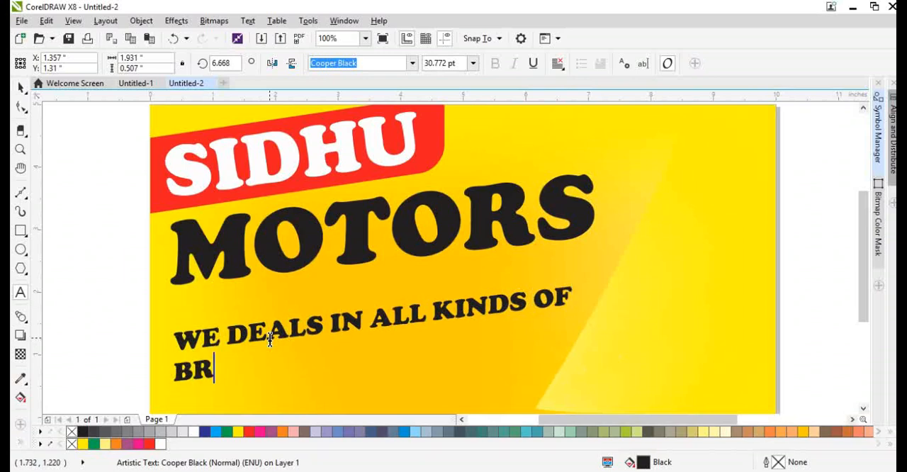
text(AND)
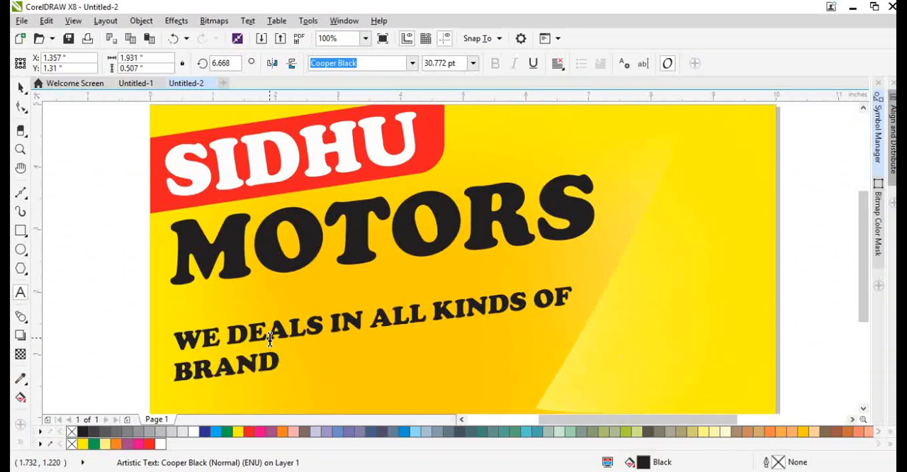
text( NEW OR)
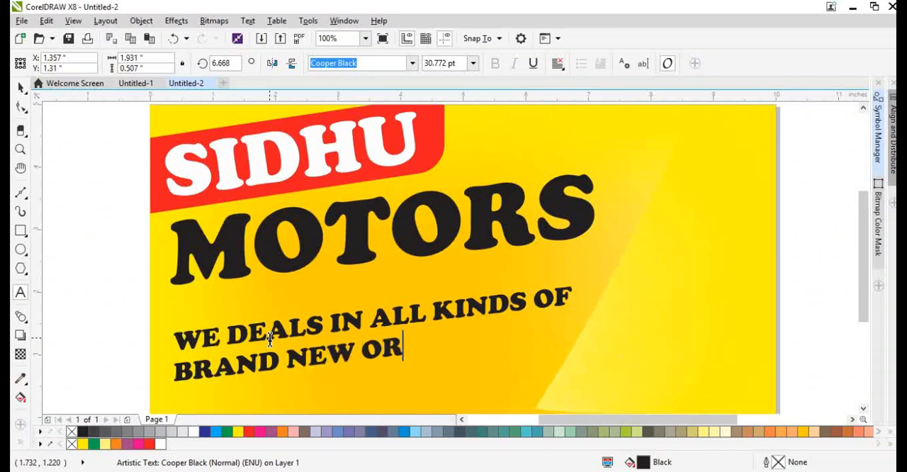
text( OLD CARS)
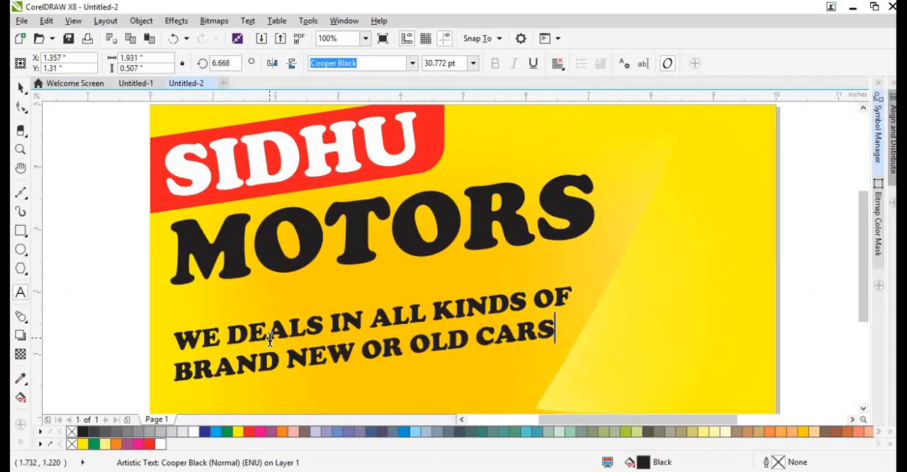
key(ctrl+space)
Move the two-line tagline up under MOTORS, centre-align its lines and tighten the line spacing.
drag(378, 327, 379, 292)
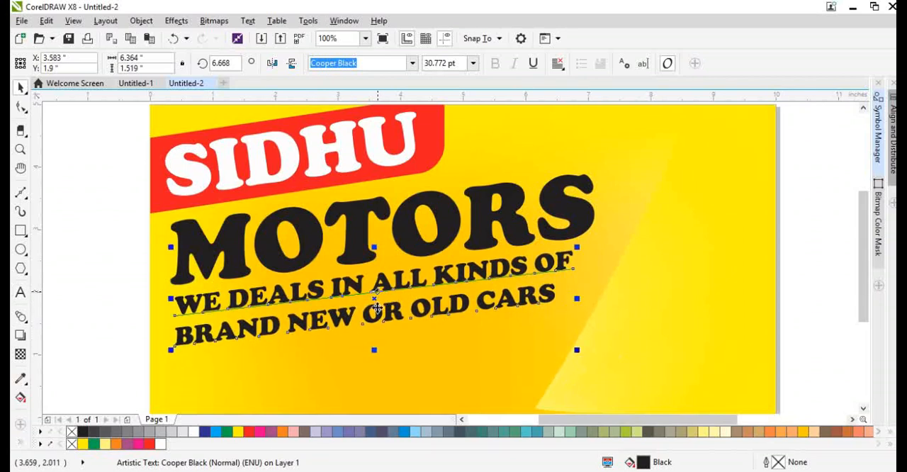
key(F8)
key(ctrl+e)
key(ctrl+space)
key(F10)
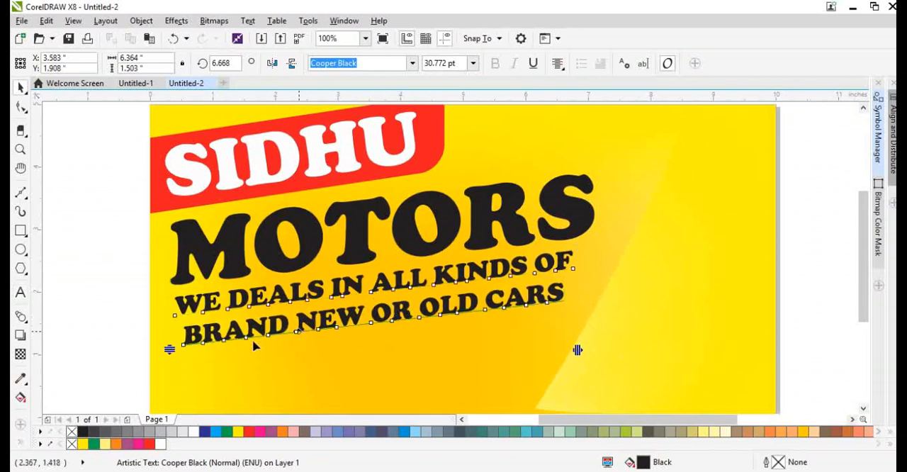
drag(170, 347, 173, 324)
key(space)
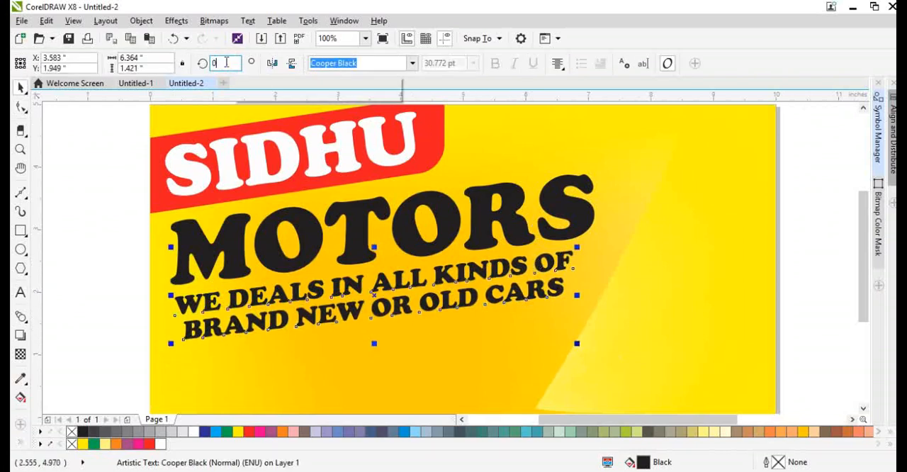
Set the tagline's rotation to 0, place it near the page's lower edge and reduce it to about 3.7 by 0.4 inches, 17.5 pt.
text(0)
key(Return)
scroll(407, 262, down, 2)
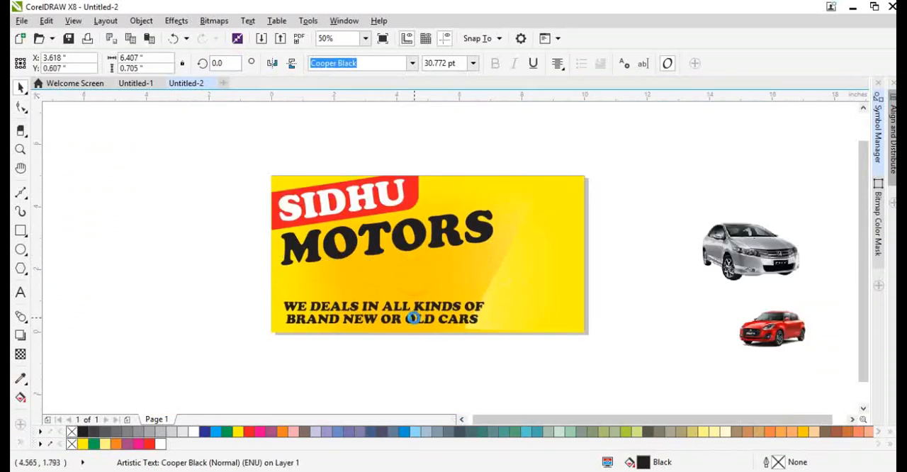
scroll(415, 275, up, 2)
drag(556, 326, 378, 304)
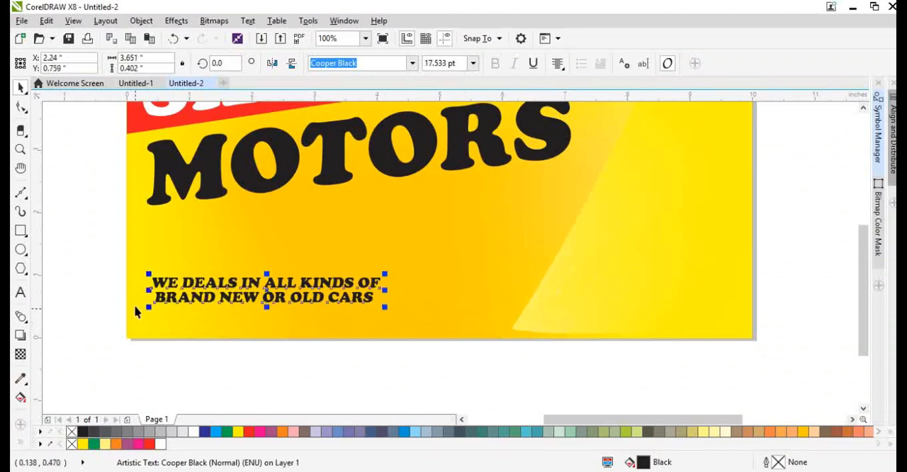
Try the Cooper Md BT font on the two-line tagline.
scroll(142, 283, up, 2)
click(411, 64)
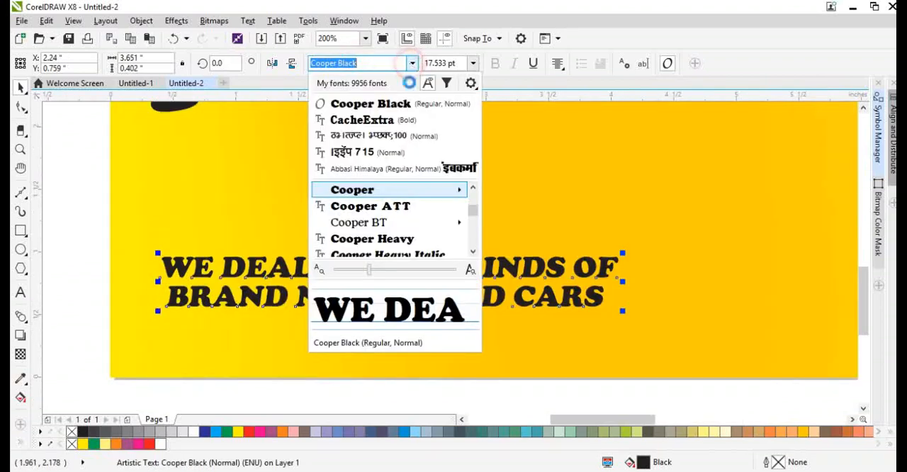
click(379, 220)
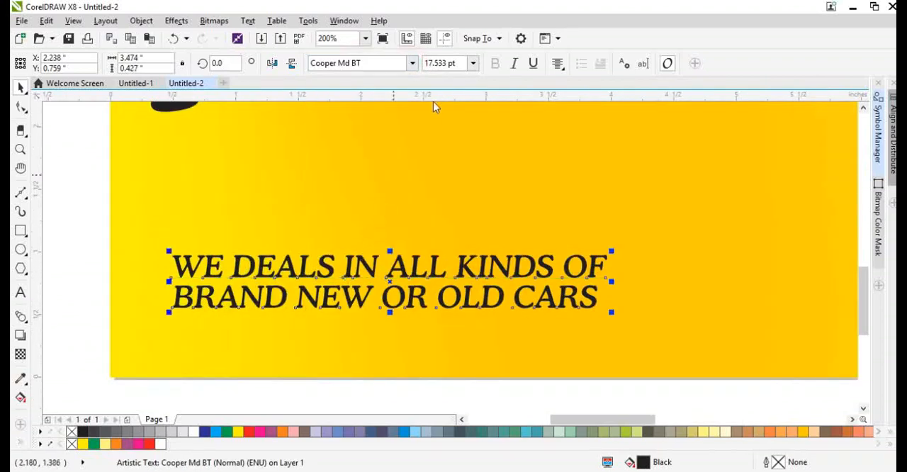
Change the tagline's font to Zurich Cn BT Bold.
click(383, 63)
text(z)
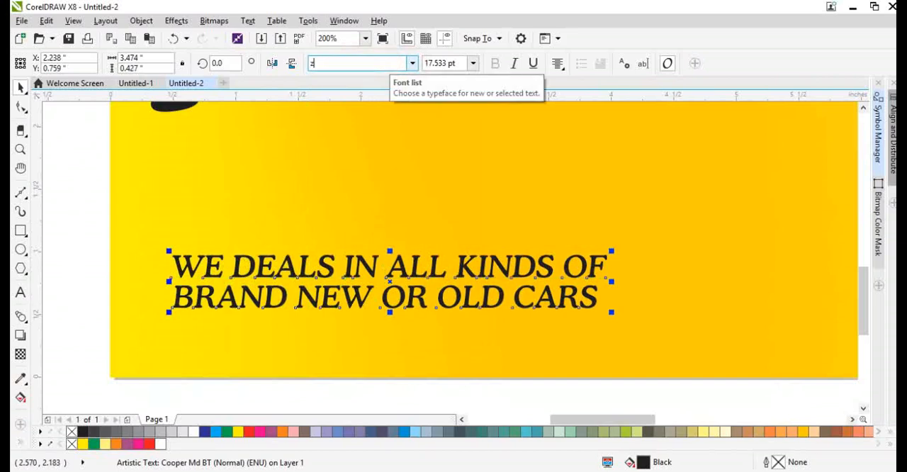
text(urich Lt BT)
key(Return)
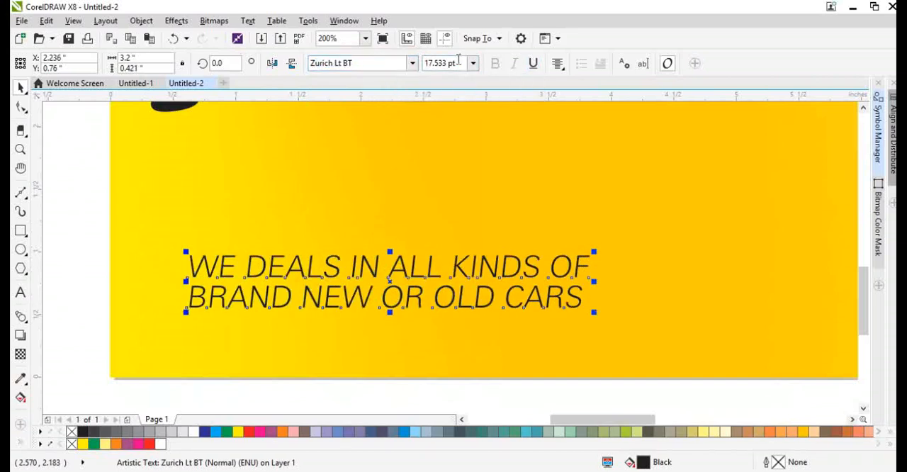
click(412, 63)
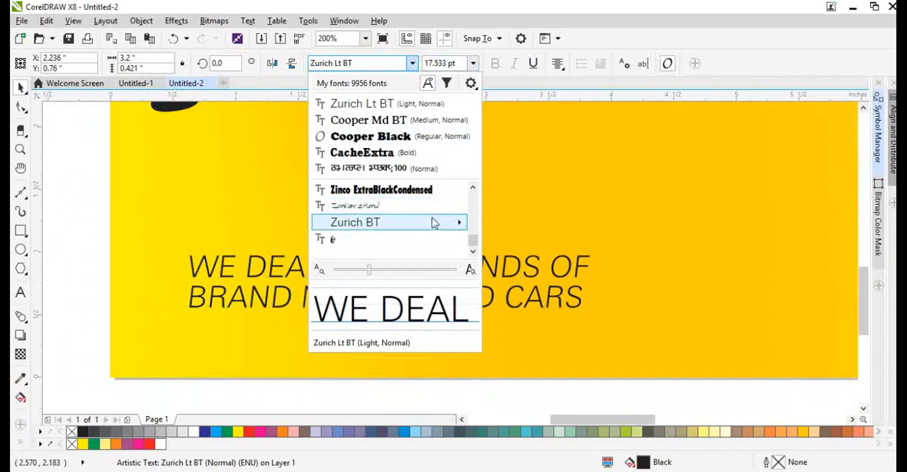
mouse_move(457, 225)
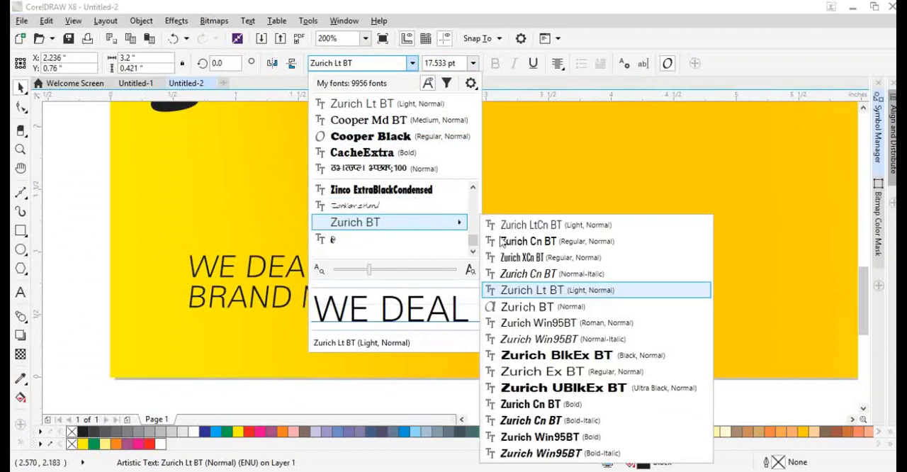
click(535, 410)
Move the tagline into the page's lower-left corner, in line with the M of MOTORS, and enlarge it slightly.
scroll(375, 333, down, 2)
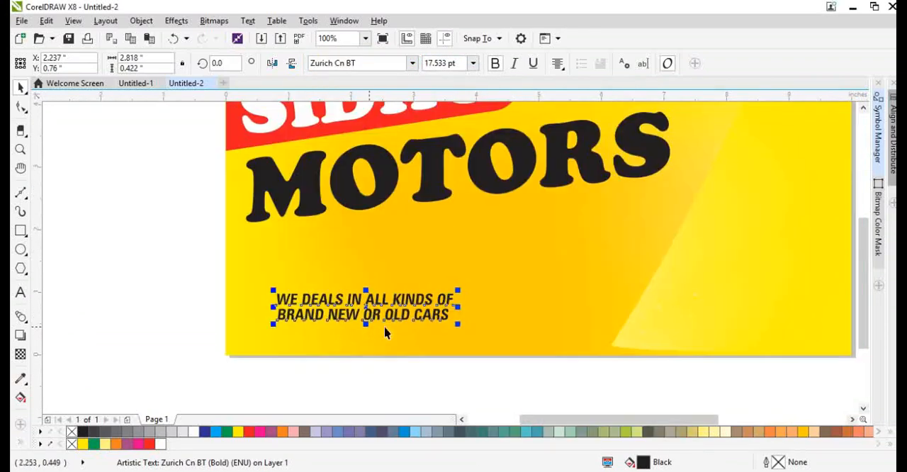
drag(411, 321, 382, 343)
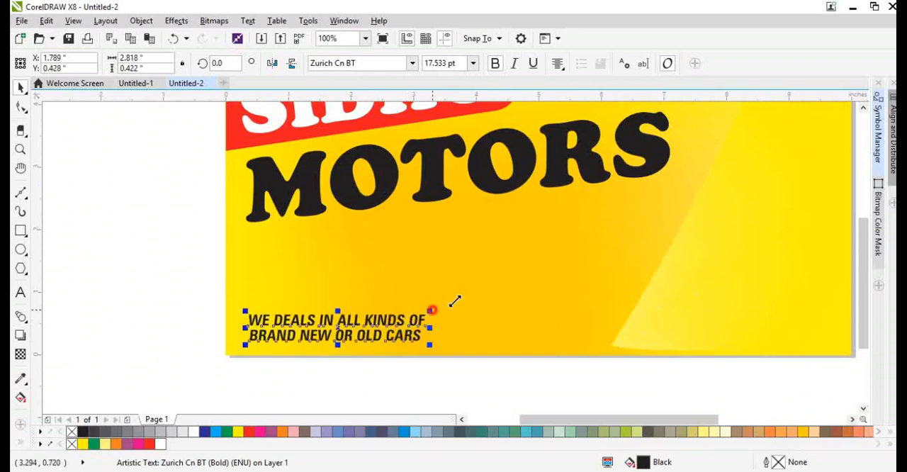
drag(432, 311, 475, 306)
shift+click(477, 284)
key(F4)
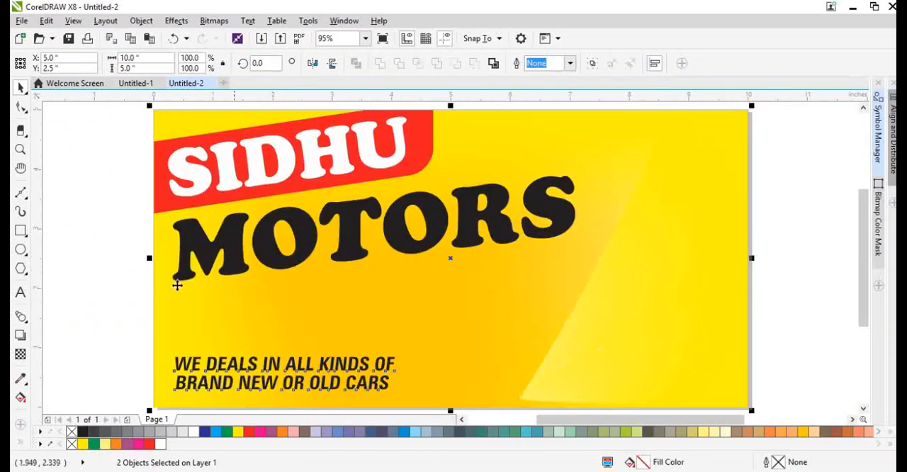
Try MOTORS level below SIDHU with its rotation set to 0, and undo the rotation and the move.
drag(260, 260, 308, 248)
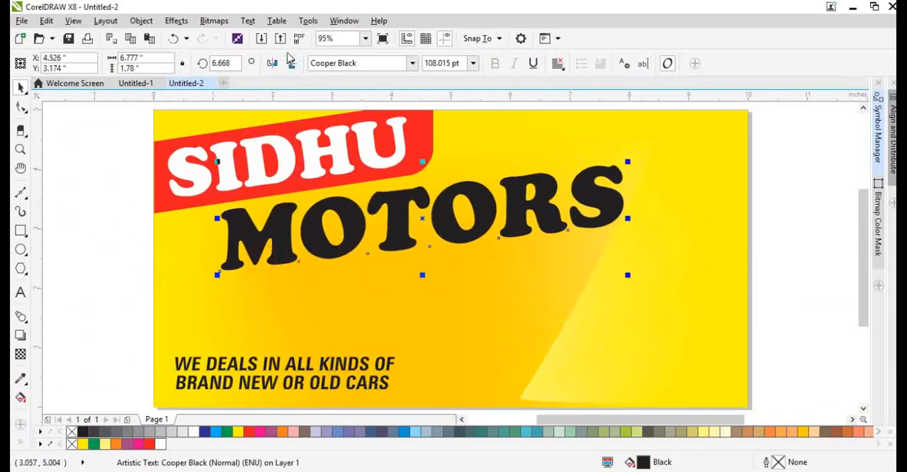
text(0)
key(Return)
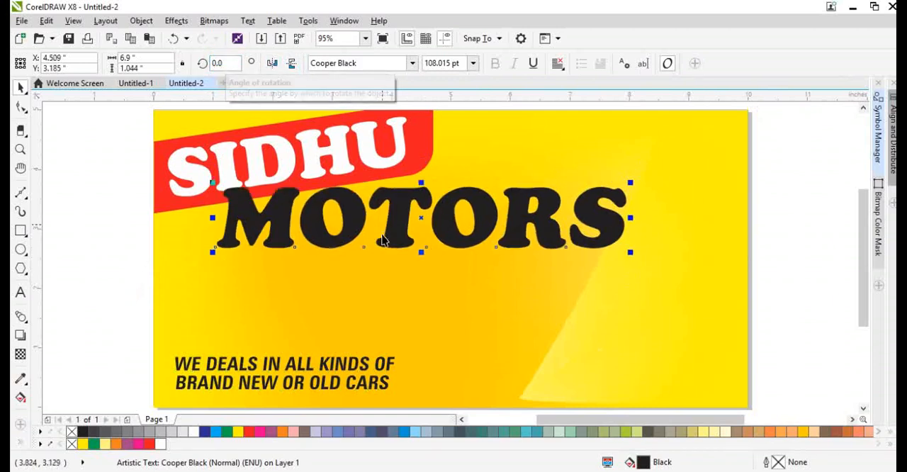
click(397, 241)
drag(398, 241, 352, 261)
key(ctrl+z)
key(ctrl+z)
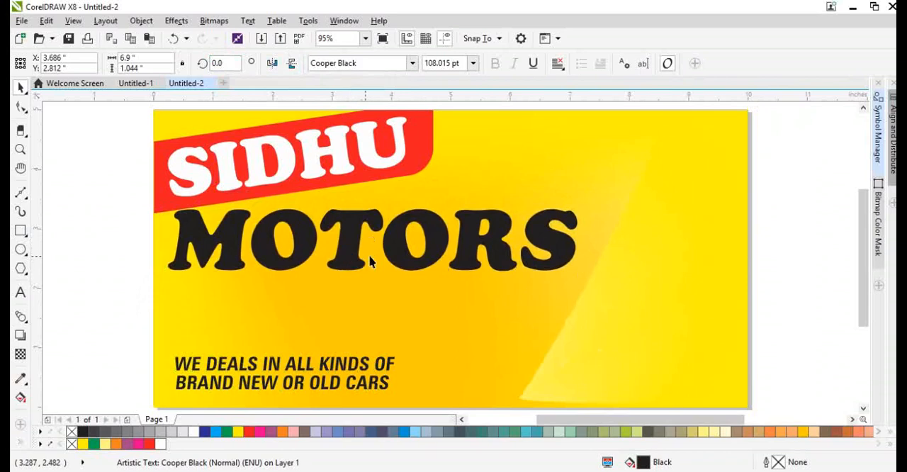
Place the slanted MOTORS close below SIDHU with left edges roughly aligned and fill it dark blue, CMYK 100, 95, 10, 42.
drag(399, 234, 351, 247)
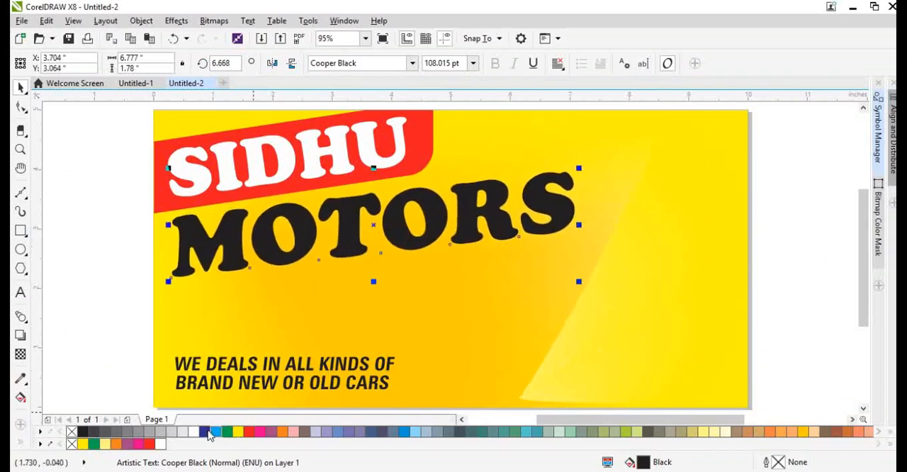
click(207, 432)
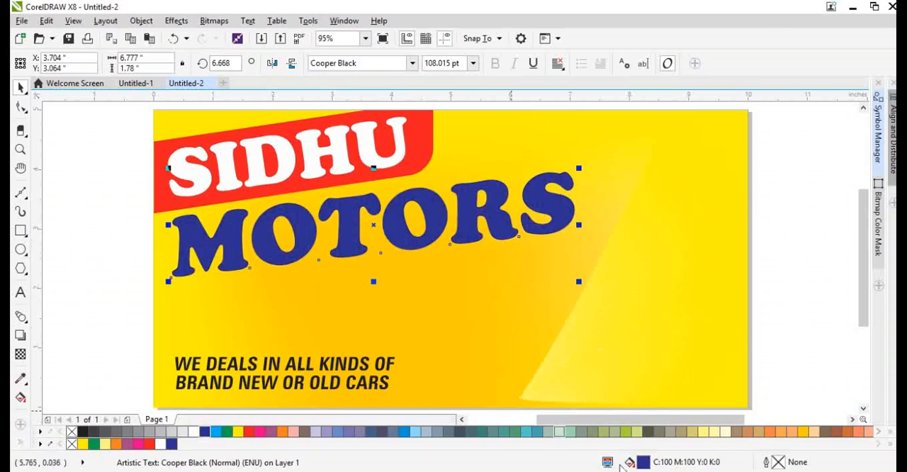
double_click(644, 462)
drag(328, 220, 350, 250)
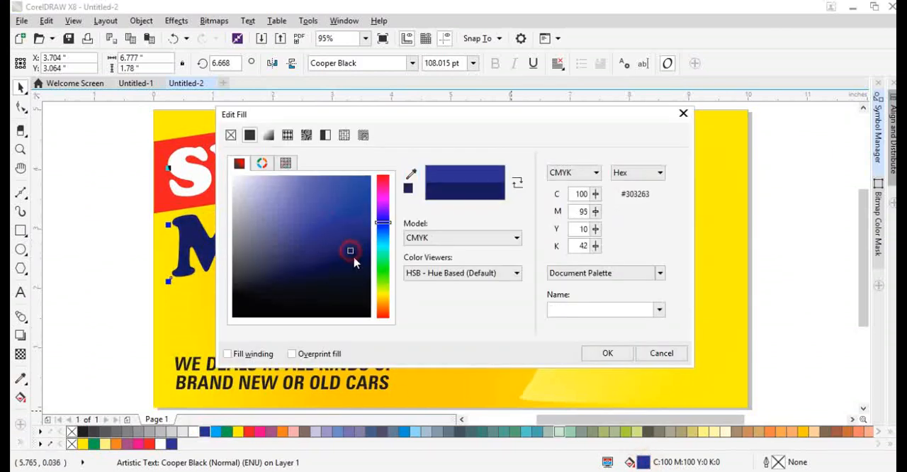
click(626, 356)
Apply a diagonal linear gradient to MOTORS from the dark blue at the upper left to light blue at the lower right.
key(g)
drag(347, 172, 512, 278)
click(215, 431)
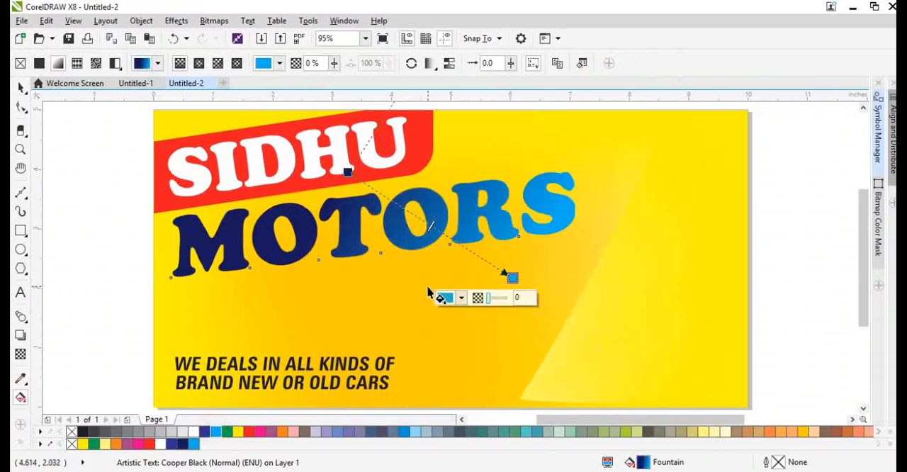
Give all six MOTORS letters a black 2 pt outline placed behind the fill and scaling with the object.
key(space)
drag(65, 157, 638, 316)
key(F12)
key(Return)
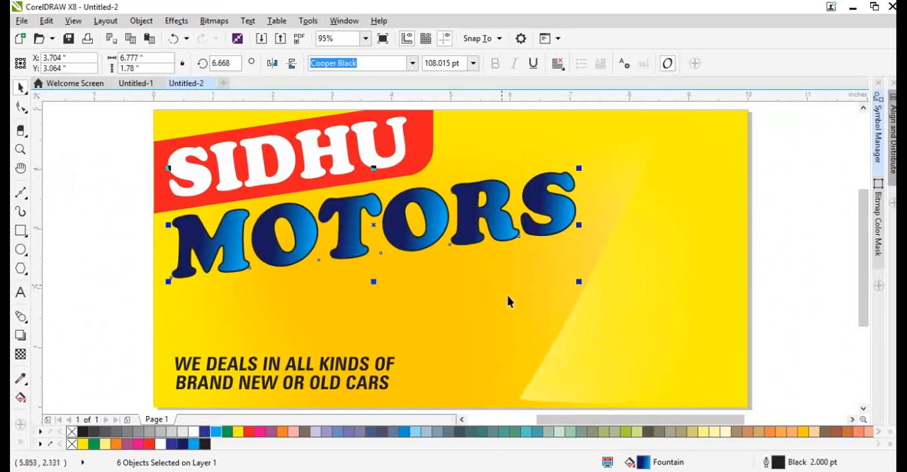
key(F12)
click(493, 320)
click(454, 368)
Widen the outline of the MOTORS letters to 10 pt, color it white and restore the default nib shape.
key(F12)
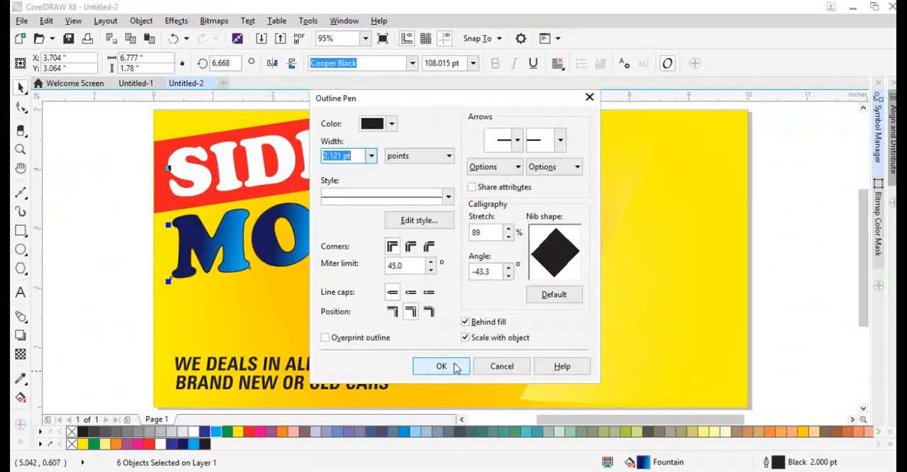
text(10)
key(Return)
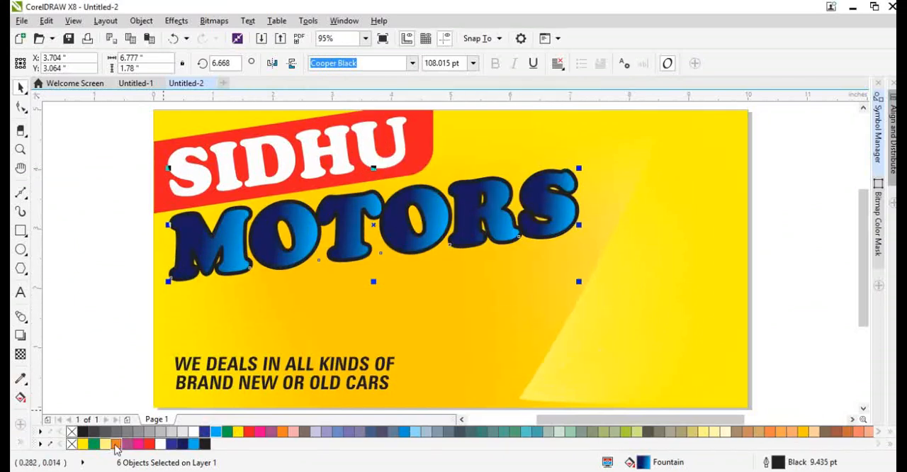
right_click(161, 444)
key(F12)
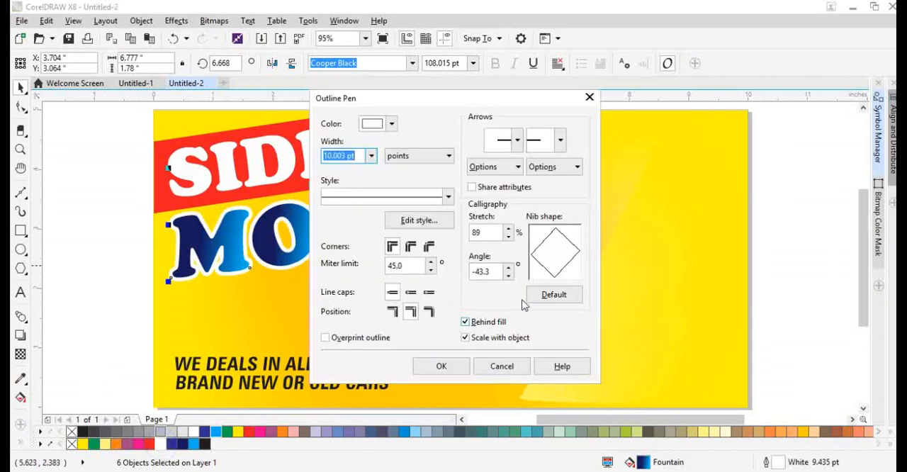
click(553, 294)
click(441, 365)
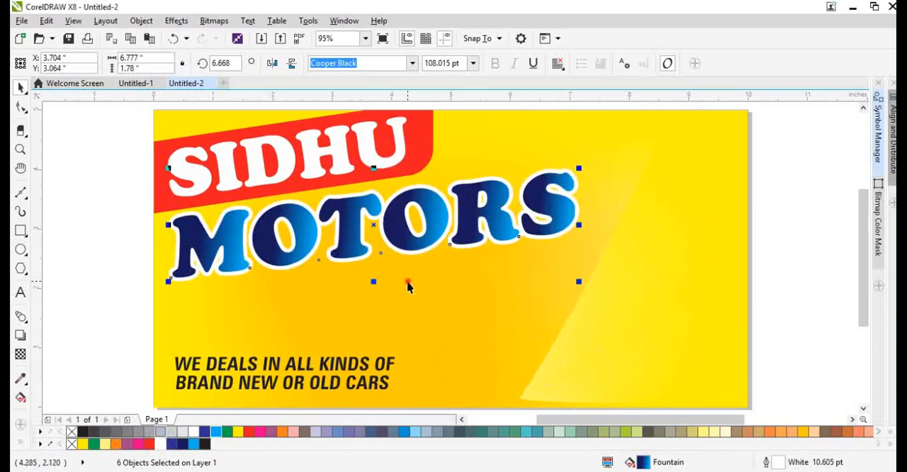
Draw a horizontal band about 12.3 by 0.7 inches across the upper page, filled light yellow without an outline.
key(m)
click(407, 285)
scroll(338, 303, down, 3)
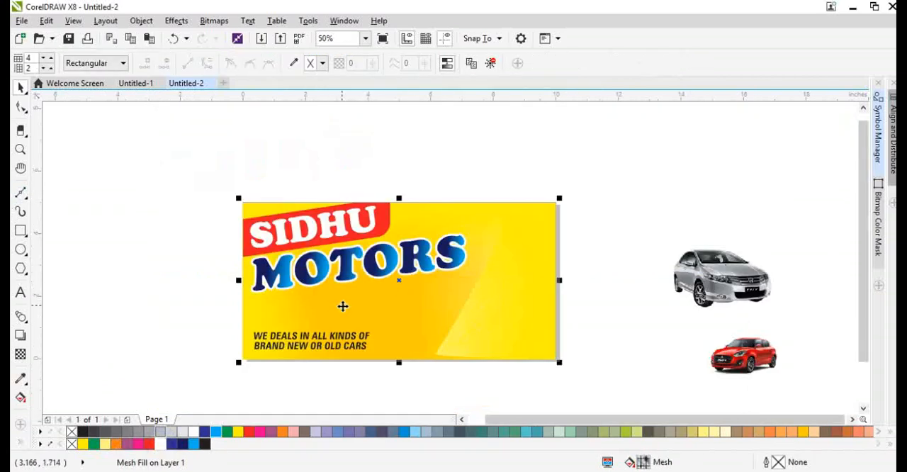
click(448, 298)
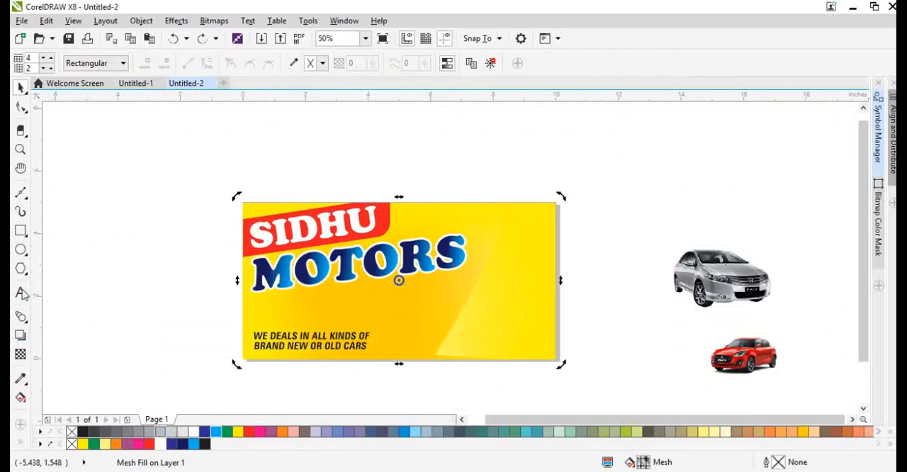
click(21, 230)
drag(206, 222, 593, 246)
click(165, 445)
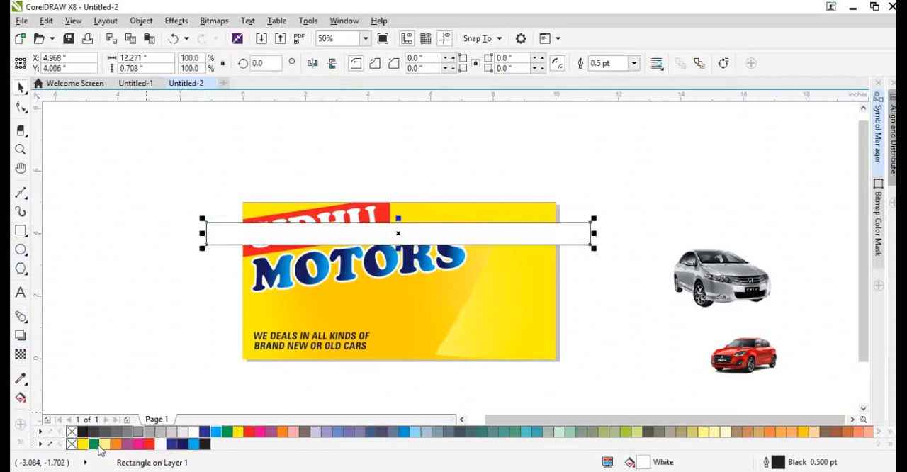
click(105, 444)
right_click(73, 445)
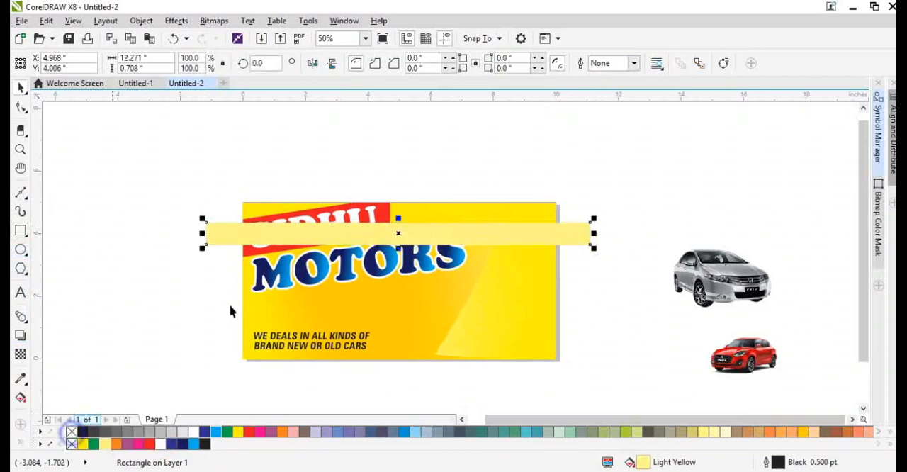
Convert the light yellow band to a 200 dpi CMYK bitmap and blur it so its edges are soft.
click(213, 21)
click(222, 38)
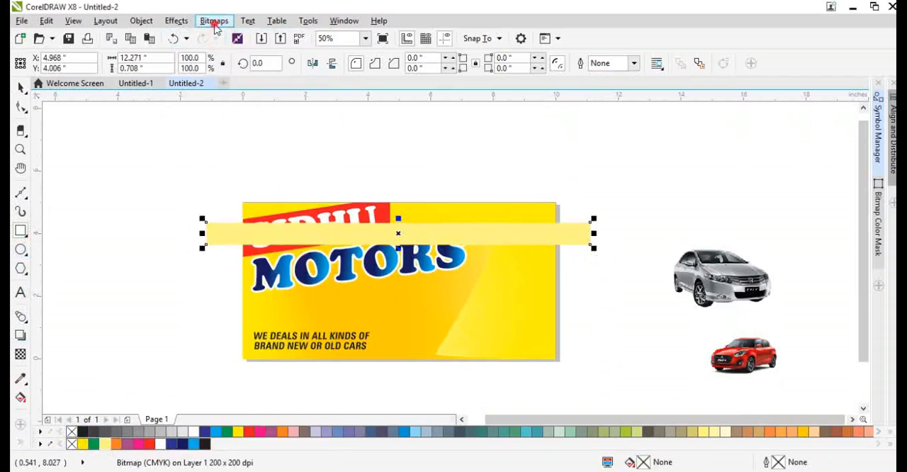
click(213, 21)
mouse_move(249, 313)
click(388, 320)
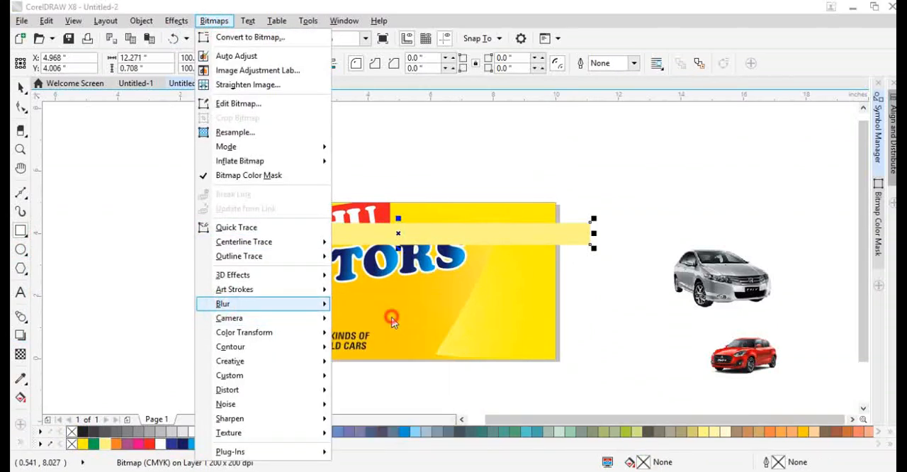
click(492, 275)
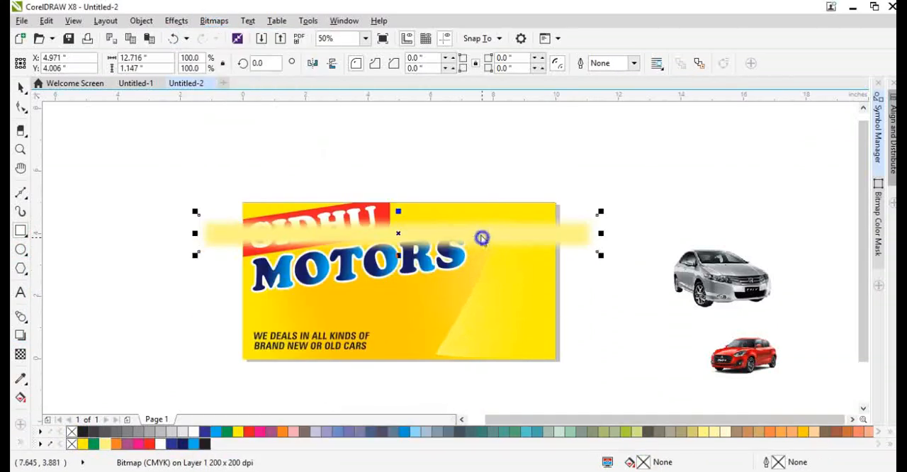
Try to PowerClip the blurred band inside the mesh-filled background.
right_click(482, 238)
click(517, 92)
click(502, 259)
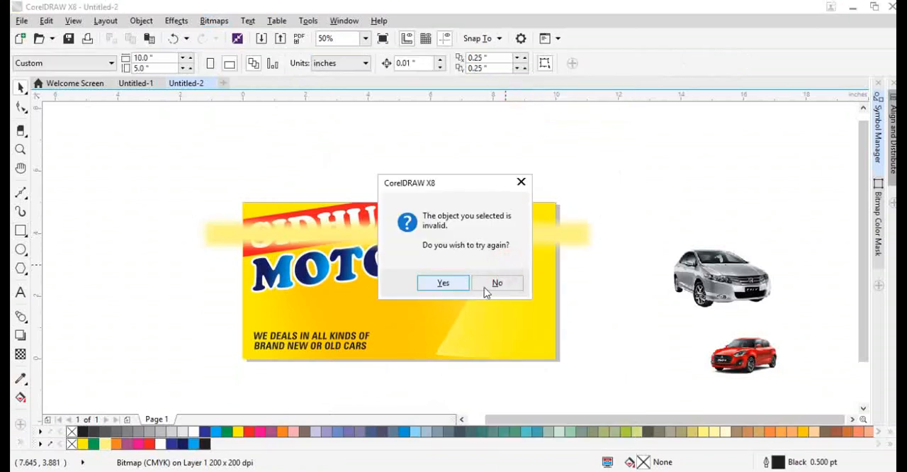
click(494, 283)
Clear the mesh from the background rectangle and fill it with solid yellow.
key(m)
click(498, 299)
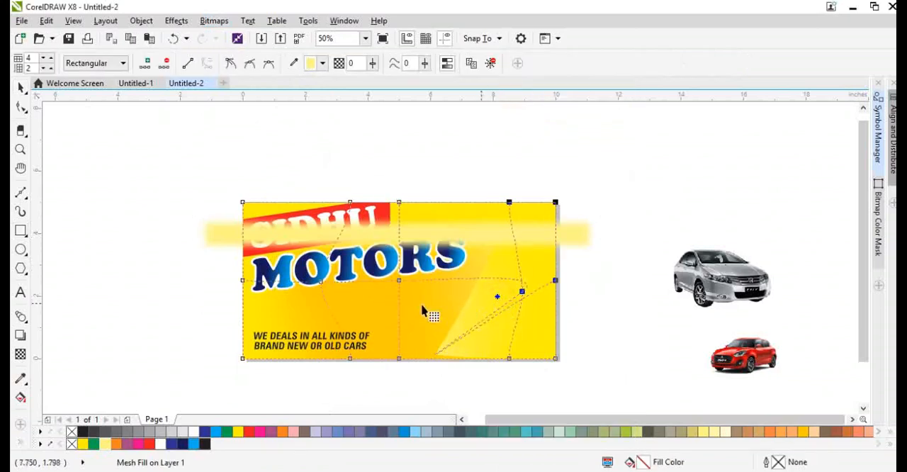
click(490, 63)
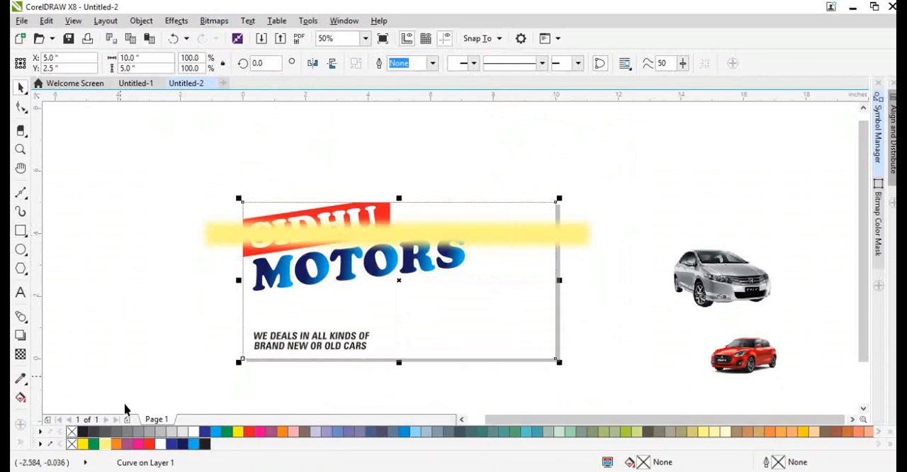
click(149, 444)
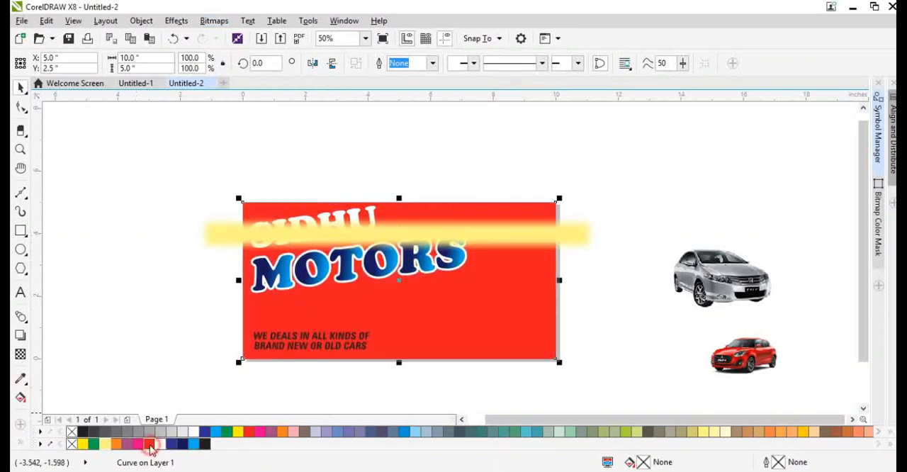
click(104, 445)
click(93, 444)
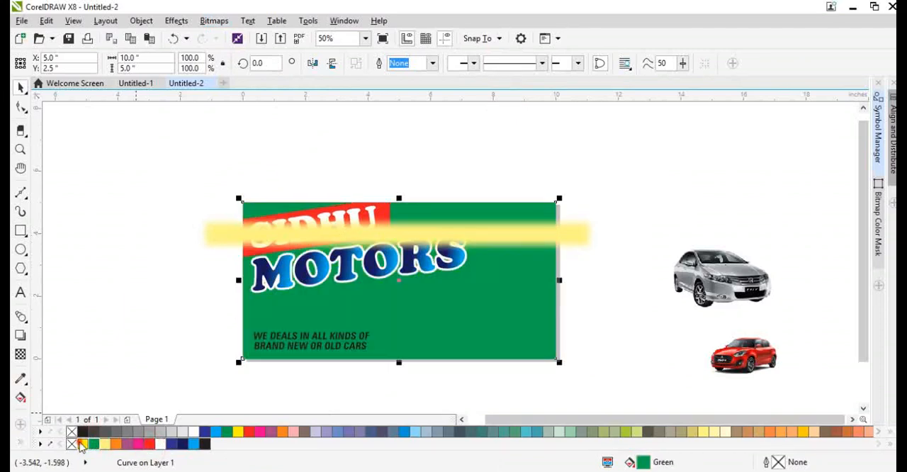
click(82, 444)
Apply a linear gradient to the background from yellow at the upper edge to green, ending well below the page.
key(g)
drag(389, 204, 434, 386)
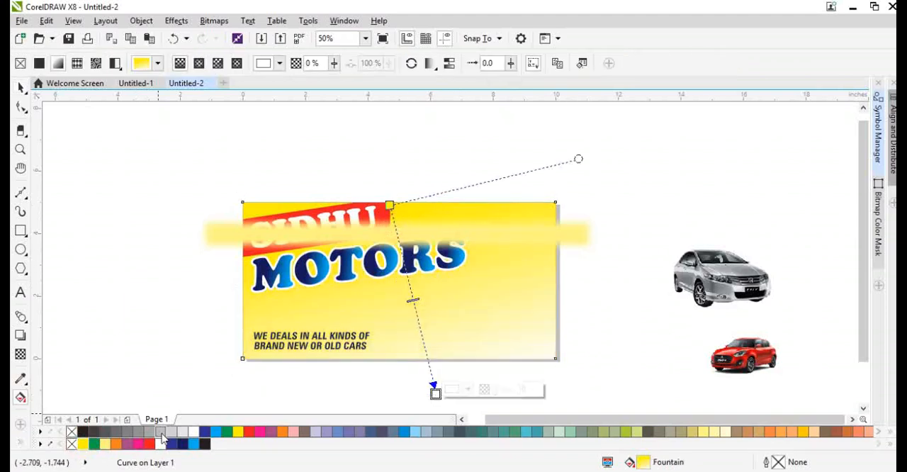
click(92, 444)
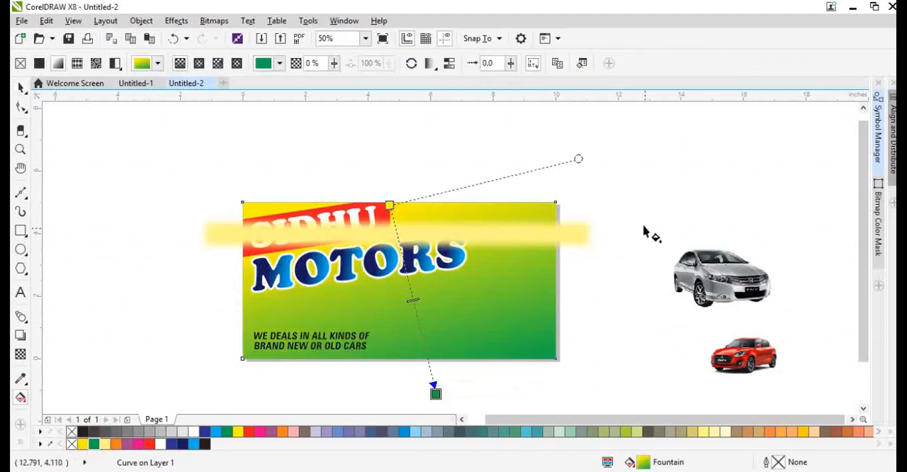
scroll(390, 247, down, 2)
click(412, 318)
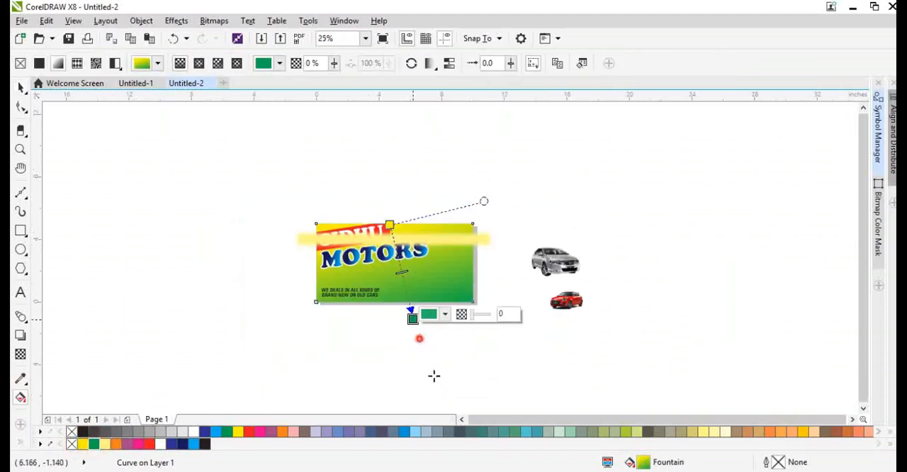
drag(412, 318, 452, 441)
scroll(397, 250, up, 1)
Skew the blurred band by about 12.5 degrees so it rises to the right and PowerClip it inside the background.
key(space)
click(495, 228)
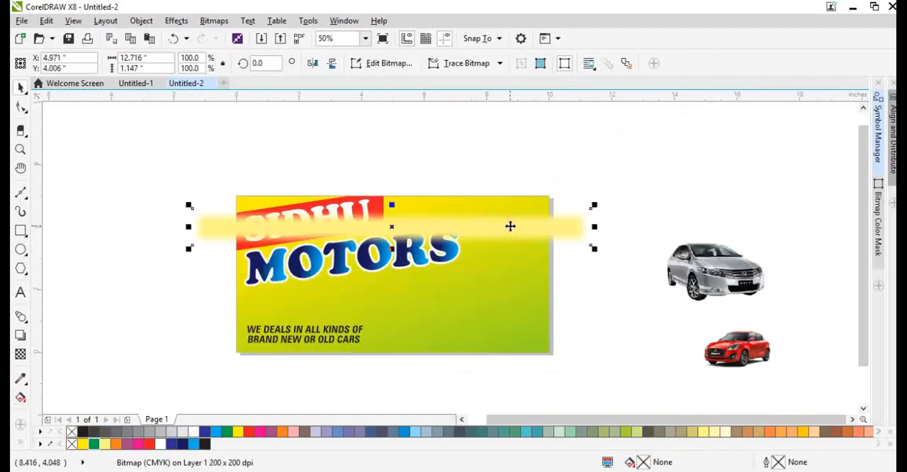
click(510, 226)
drag(594, 227, 608, 137)
right_click(505, 156)
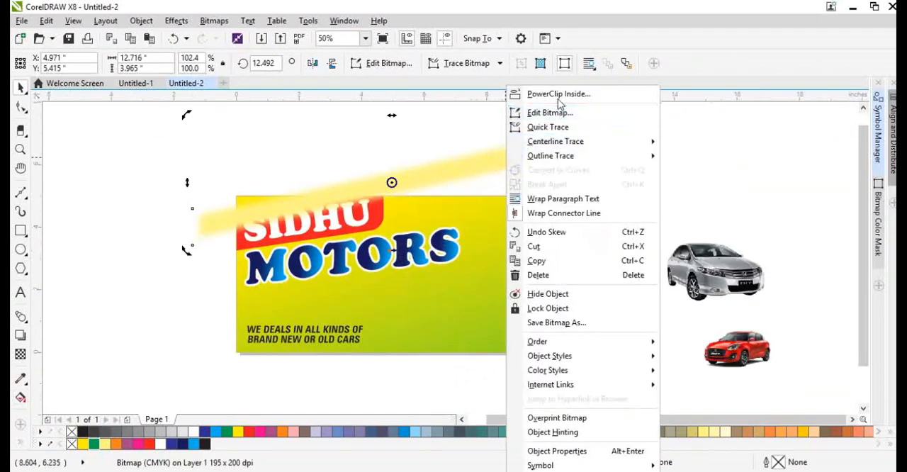
click(558, 98)
click(509, 247)
ctrl+click(509, 247)
Move the clipped band below MOTORS and add smaller copies at the background's lower-right and upper-left corners.
drag(416, 186, 356, 288)
drag(386, 275, 489, 345)
drag(640, 285, 615, 322)
drag(488, 340, 374, 203)
click(688, 216)
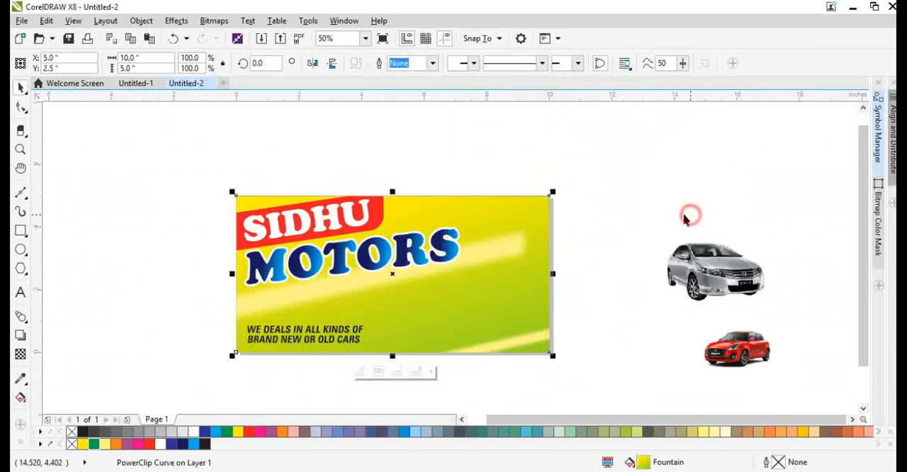
Enlarge the central clipped band to about 27 by 8.4 inches so it runs diagonally across the whole background.
alt+click(511, 252)
drag(601, 309, 808, 371)
drag(489, 224, 511, 267)
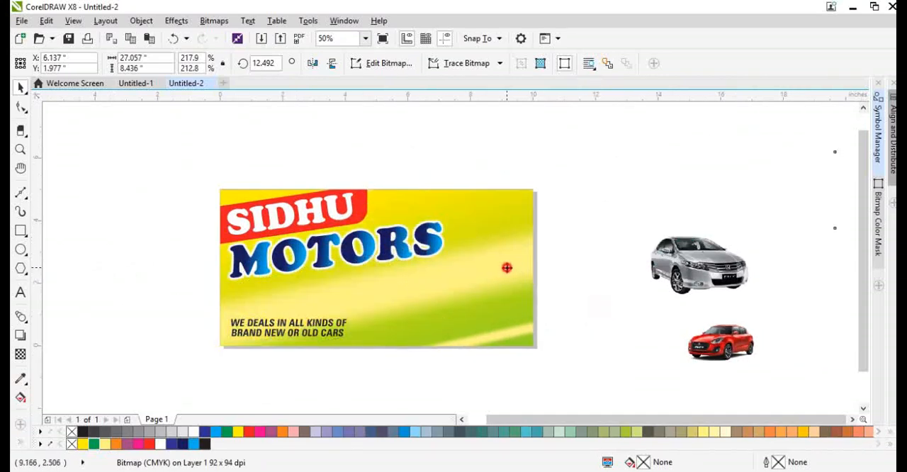
click(577, 348)
Apply a linear transparency to the large clipped band, fading it out from the upper right towards the lower left.
double_click(440, 203)
click(497, 267)
scroll(706, 227, down, 1)
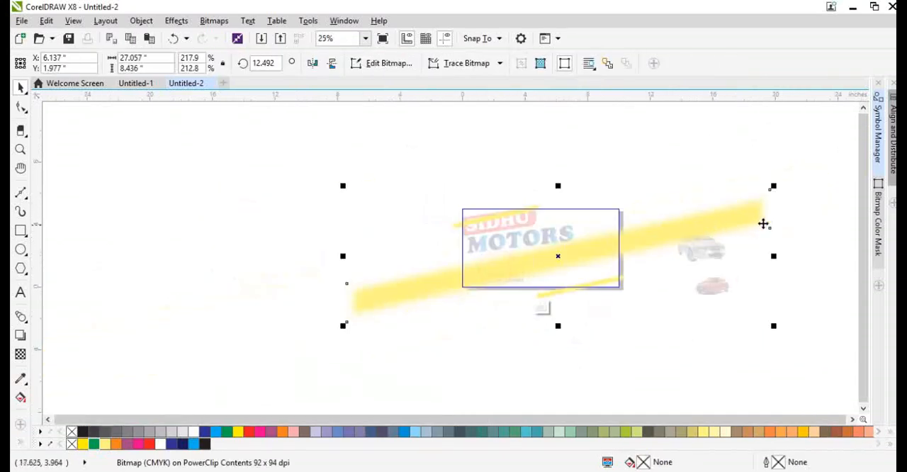
click(21, 353)
drag(641, 231, 456, 282)
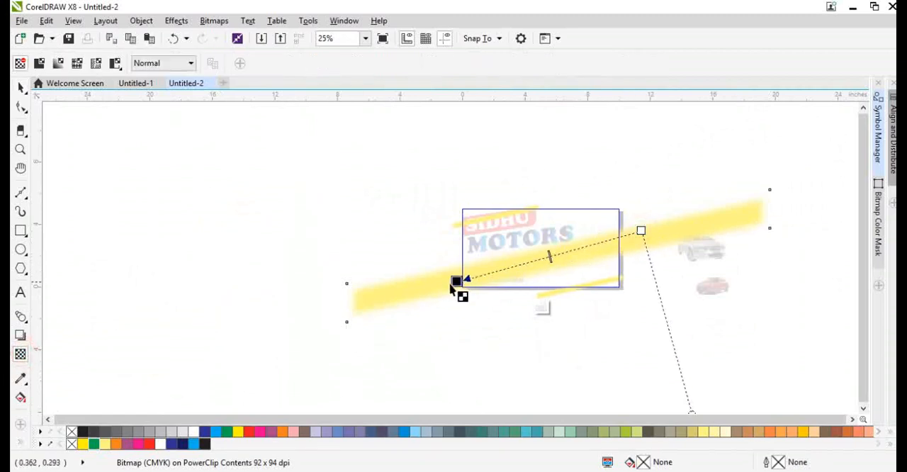
Shrink the faded band to about 12 by 3.7 inches and spread copies of it over the background.
key(space)
drag(774, 186, 634, 186)
scroll(613, 248, up, 1)
drag(698, 158, 459, 268)
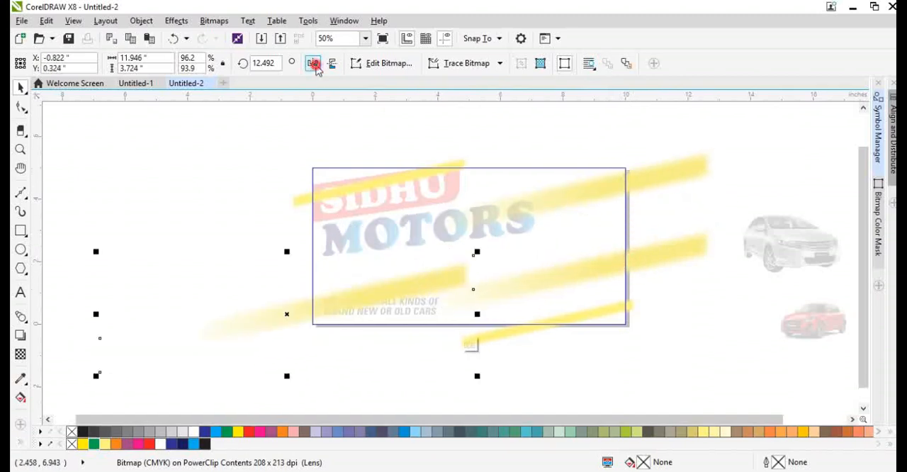
Mirror the lower-left band copy horizontally and vertically, move it up to the right and finish editing the clipped contents.
click(314, 65)
click(331, 63)
drag(281, 310, 411, 272)
ctrl+click(180, 257)
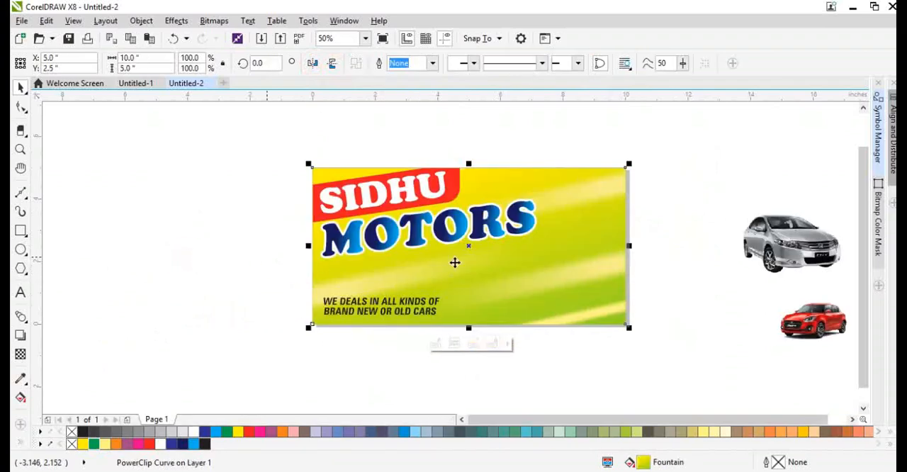
Move the tagline up from the lower-left corner to just below MOTORS.
key(shift+F2)
click(352, 381)
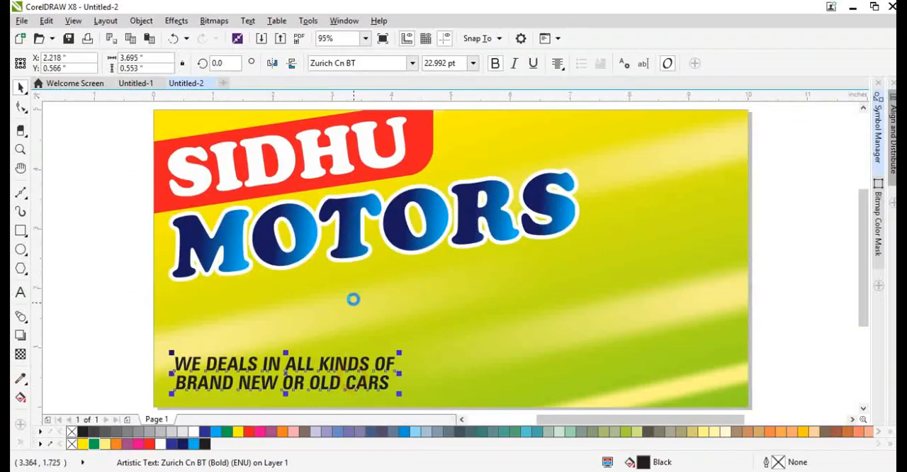
scroll(353, 297, down, 2)
scroll(346, 338, up, 2)
drag(346, 338, 343, 279)
Draw a box about 4.4 by 0.7 inches around the tagline from the page's left edge and slant its right end.
click(22, 234)
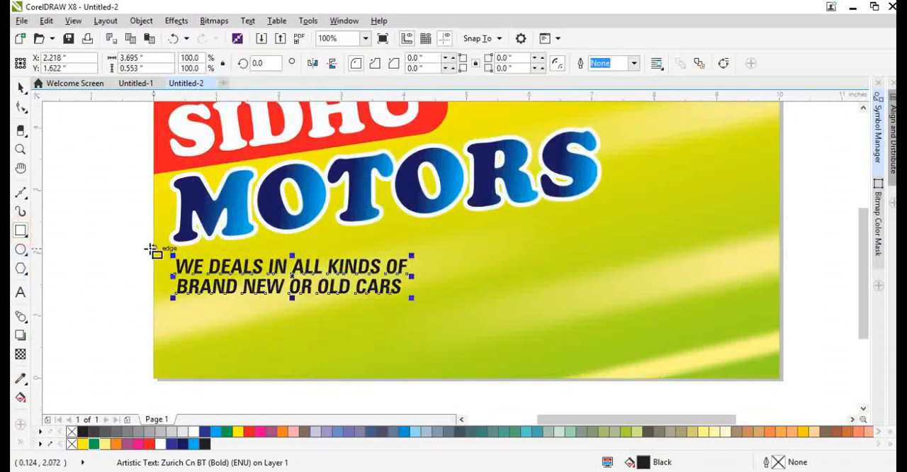
mouse_move(151, 254)
mouse_down()
mouse_move(304, 304)
mouse_move(444, 305)
mouse_move(430, 300)
mouse_move(430, 321)
mouse_move(448, 333)
mouse_move(414, 330)
mouse_up()
scroll(417, 275, up, 1)
key(ctrl+q)
key(F10)
click(427, 261)
key(space)
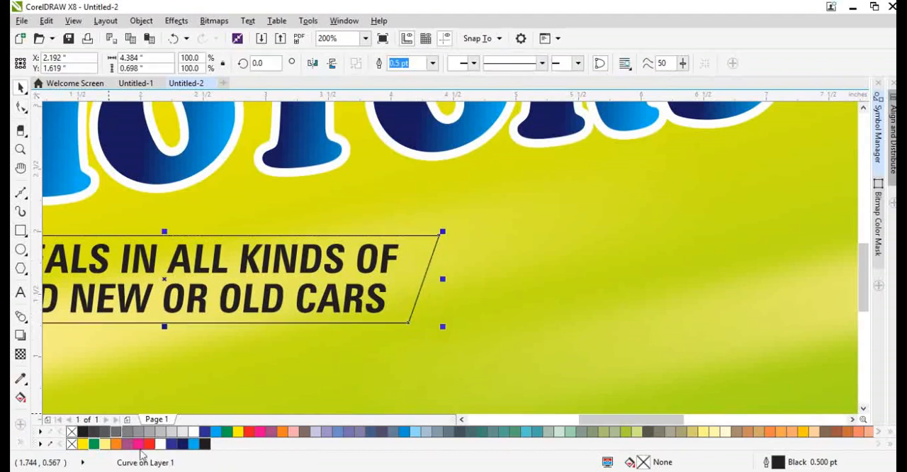
Place the slanted box behind the tagline with a cyan fill and color the tagline text white.
click(189, 443)
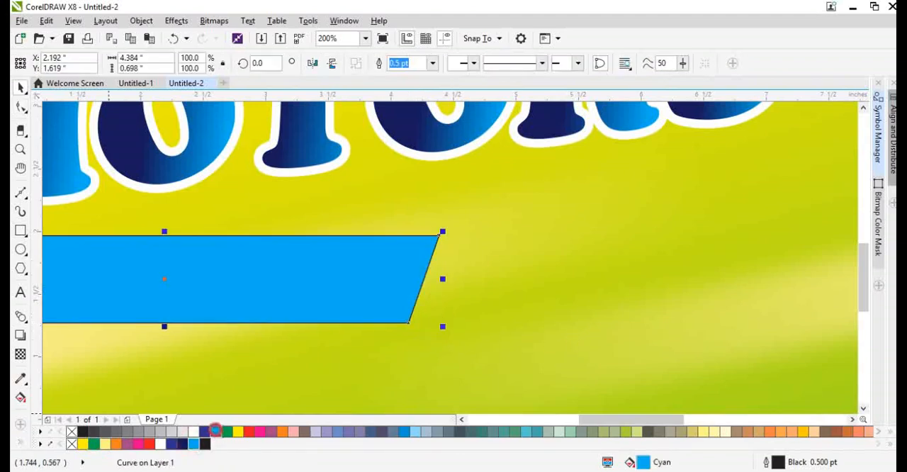
key(shift+Page_Down)
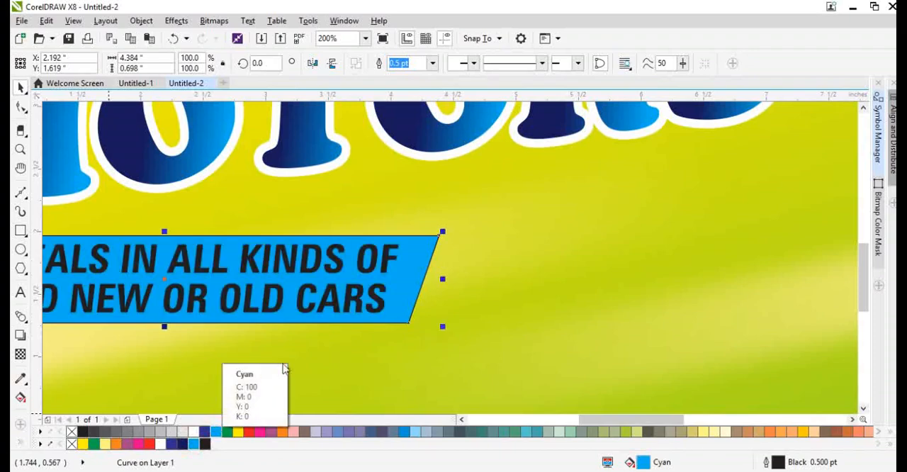
scroll(284, 369, down, 2)
click(277, 275)
scroll(229, 260, up, 2)
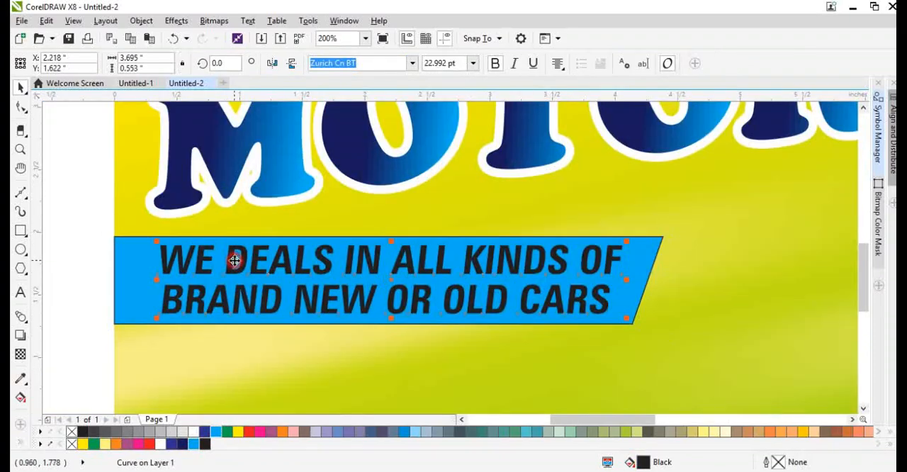
click(160, 443)
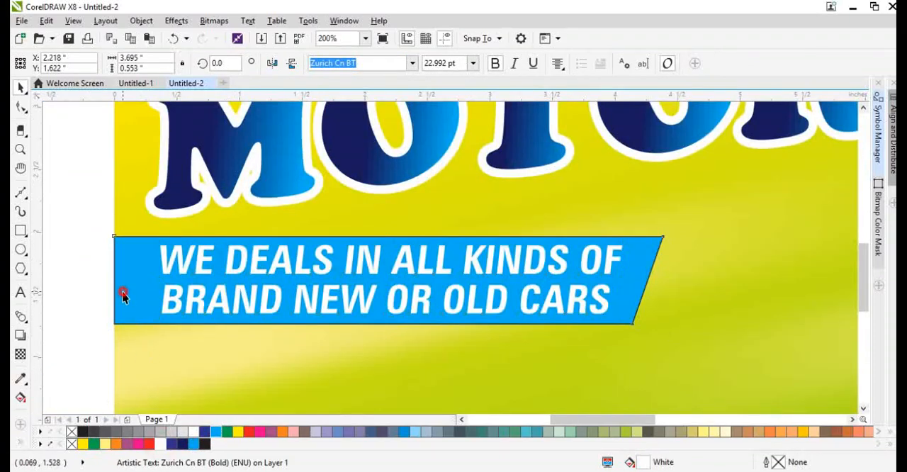
Remove the outline from the cyan tagline box and extend its lower edge slightly downward.
click(121, 293)
right_click(69, 431)
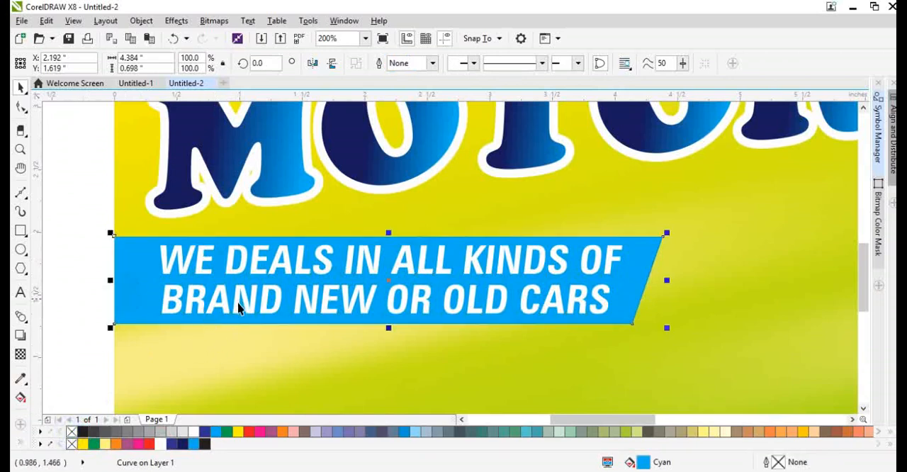
drag(390, 330, 392, 338)
Center the tagline text vertically within the cyan box.
click(418, 304)
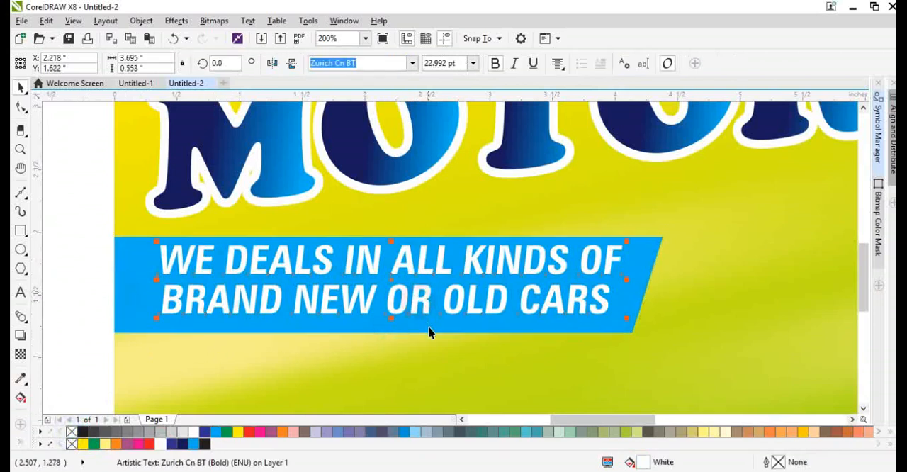
shift+click(428, 328)
key(e)
click(414, 360)
key(shift+F2)
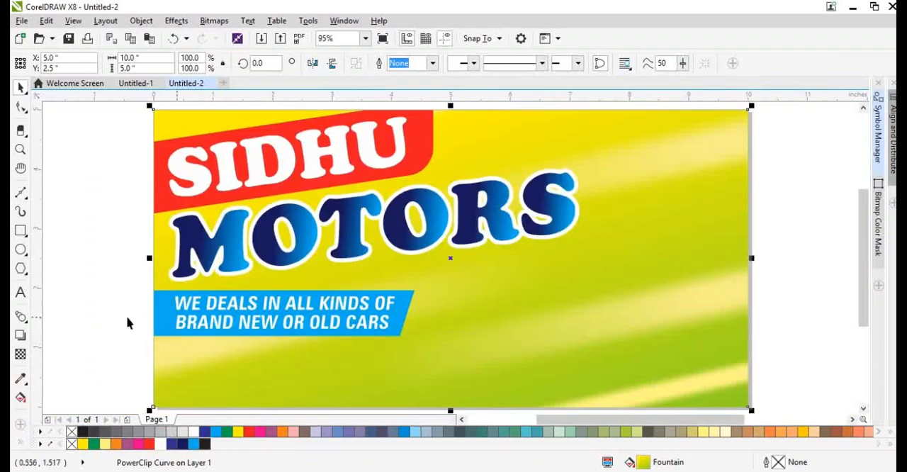
Place the red Swift image in the page's lower-right area and enlarge it to about 5 inches wide.
click(109, 318)
scroll(184, 310, down, 3)
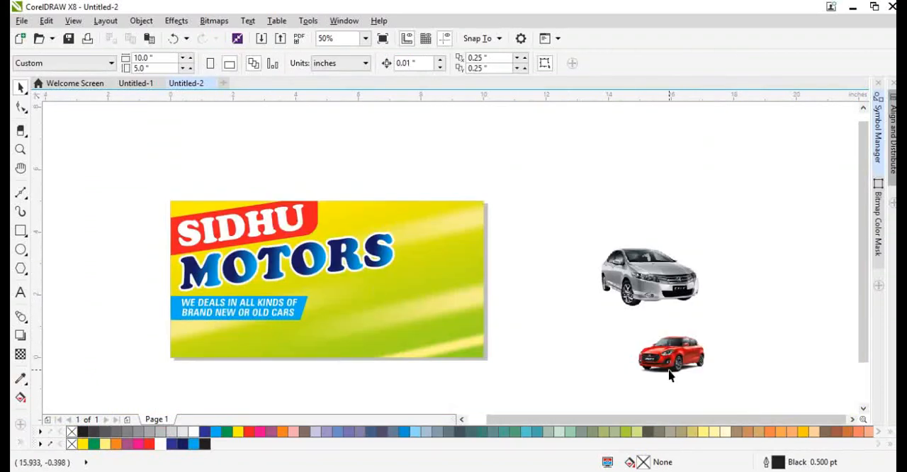
drag(669, 376, 392, 366)
scroll(392, 366, up, 1)
drag(476, 275, 727, 126)
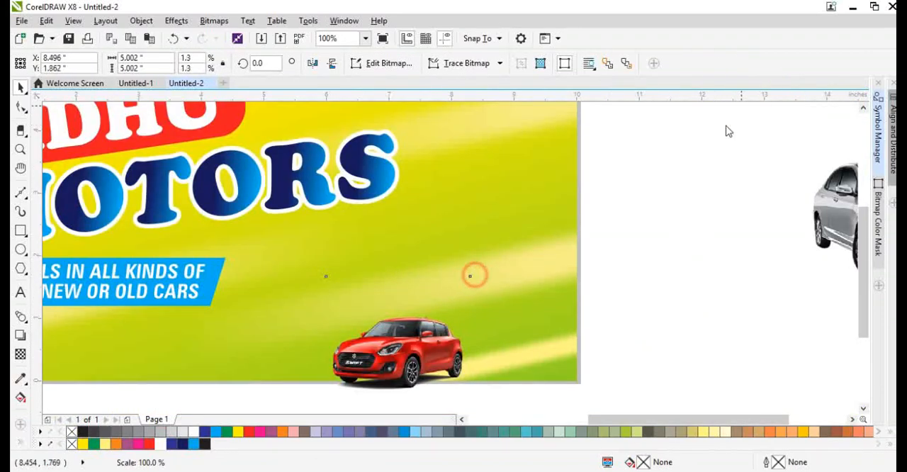
drag(522, 270, 454, 281)
scroll(453, 281, down, 1)
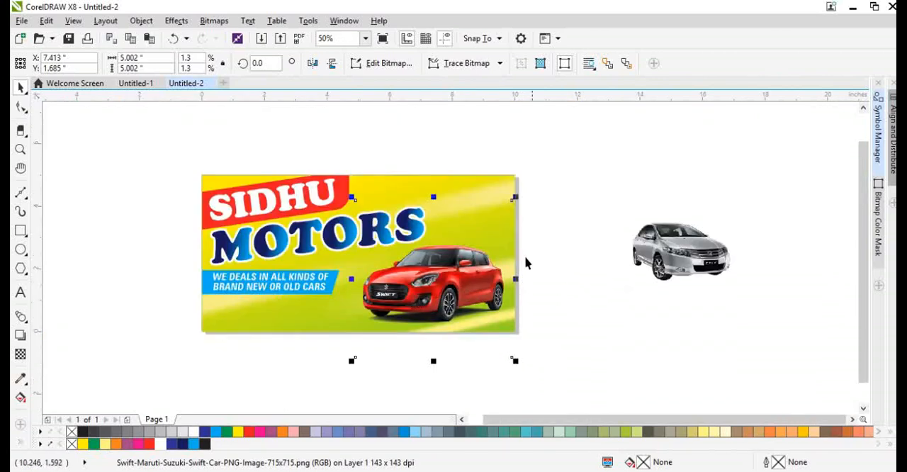
Crop the empty margins above and below the red Swift, leaving the image about 2.9 inches high.
key(F10)
drag(513, 203, 509, 238)
drag(512, 357, 520, 330)
key(space)
scroll(348, 314, up, 1)
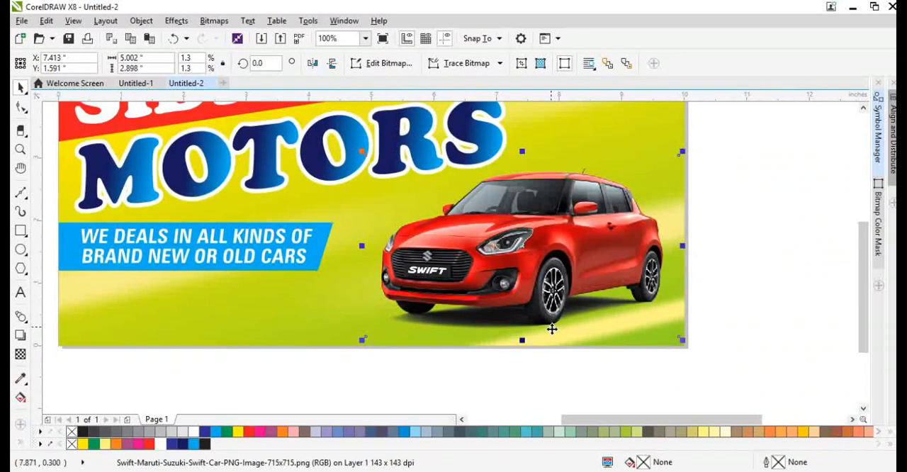
scroll(543, 297, down, 1)
PowerClip the red Swift image inside the yellow-green background.
right_click(544, 287)
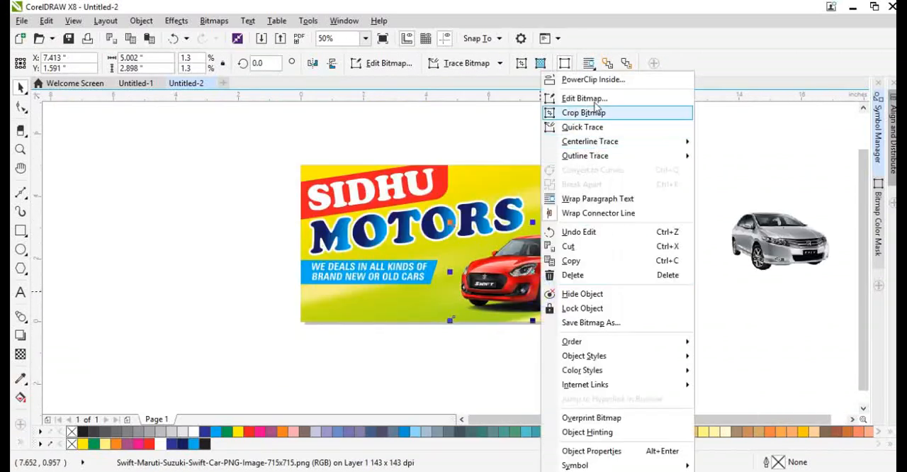
click(595, 78)
click(565, 181)
key(shift+F2)
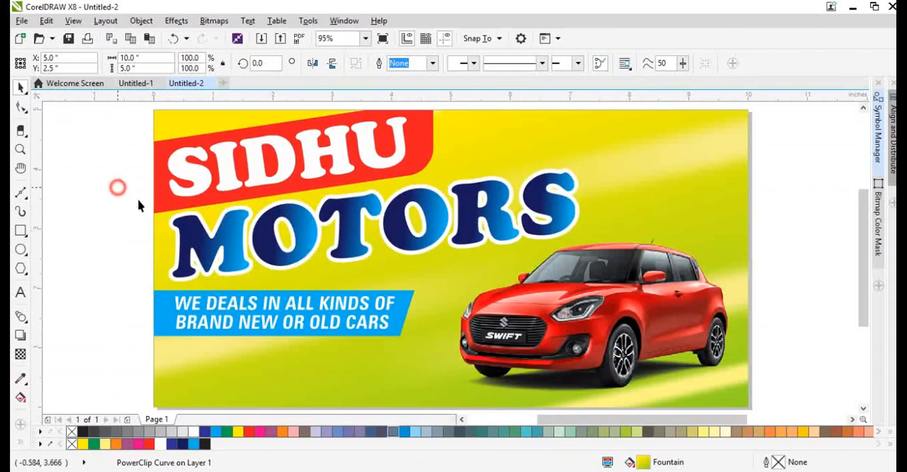
click(117, 187)
Move the silver Honda City image to the page's upper-right corner, above the red car.
scroll(333, 284, down, 1)
drag(698, 258, 531, 221)
scroll(454, 220, up, 1)
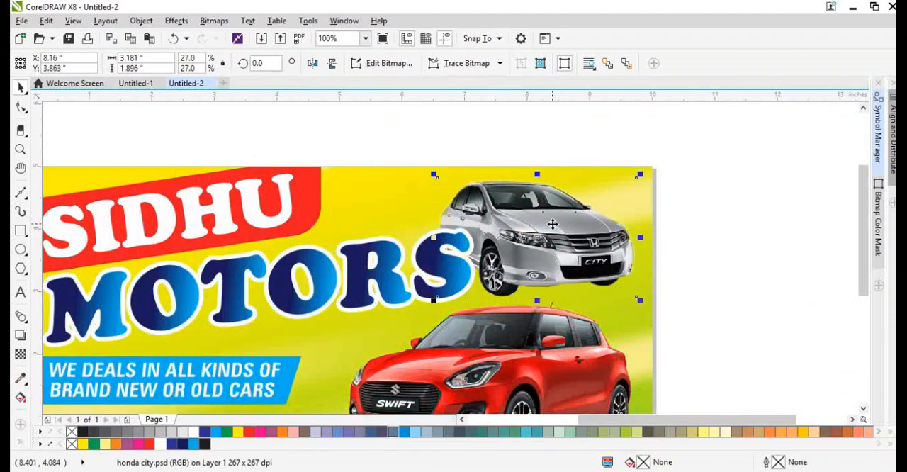
Tighten the spacing between the MOTORS letters so the word ends clear of the silver car.
scroll(550, 231, down, 1)
scroll(569, 245, up, 1)
click(576, 262)
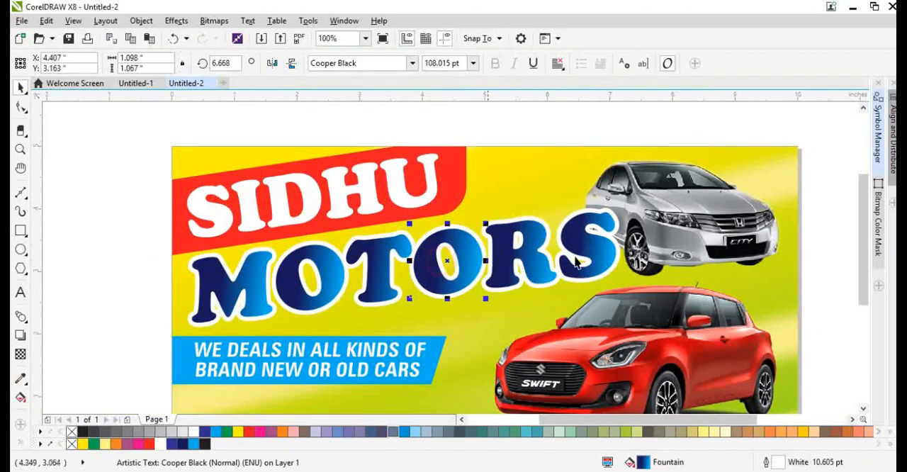
drag(95, 203, 574, 267)
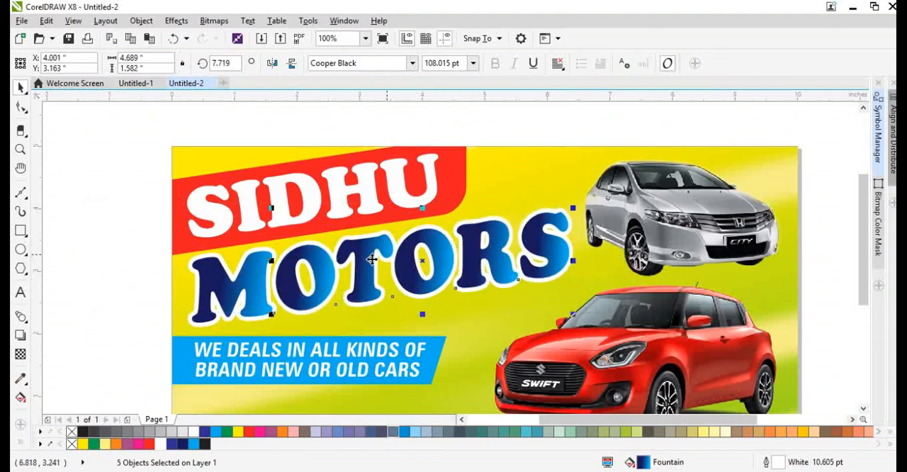
Shrink the silver Honda City image slightly, keeping it beside MOTORS.
click(647, 228)
scroll(657, 226, up, 2)
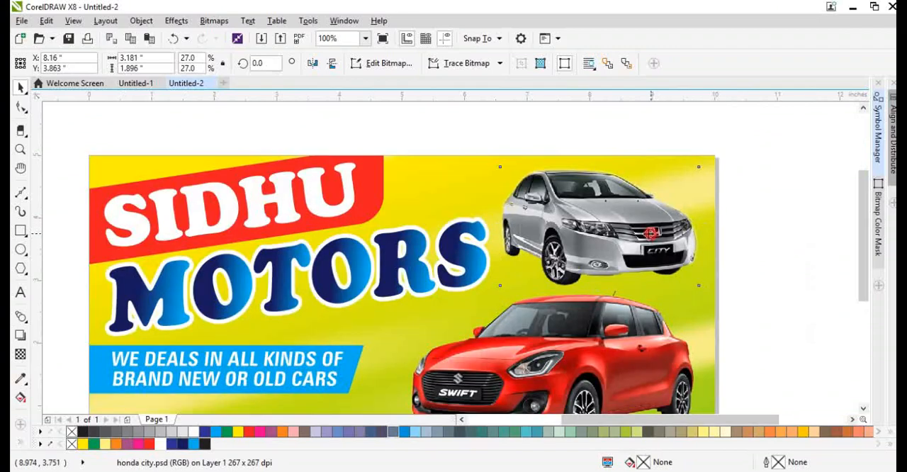
click(706, 225)
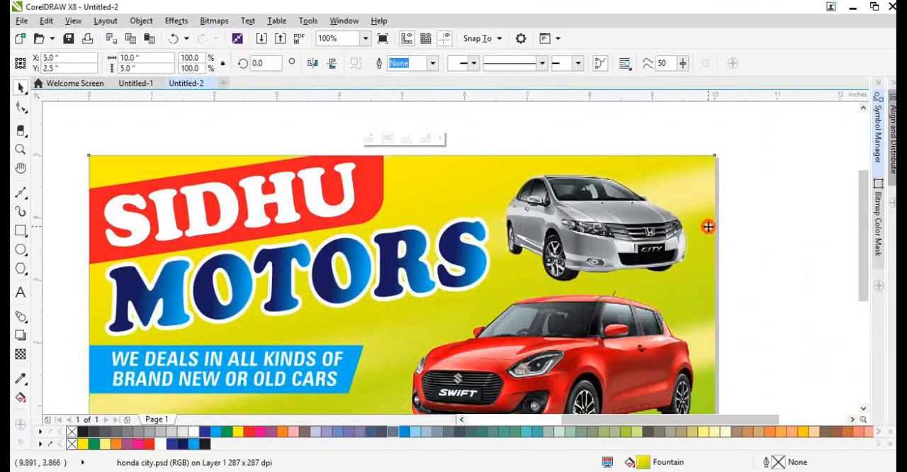
key(shift+F2)
Draw a rectangle about 8.6 by 1.5 inches across MOTORS with a K100 black fill and no outline.
scroll(347, 227, down, 2)
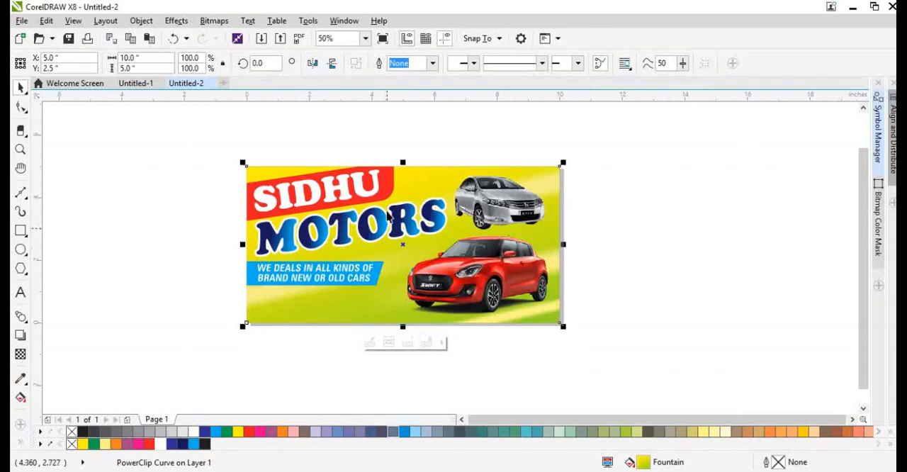
scroll(392, 219, up, 2)
scroll(411, 222, down, 2)
scroll(425, 230, up, 2)
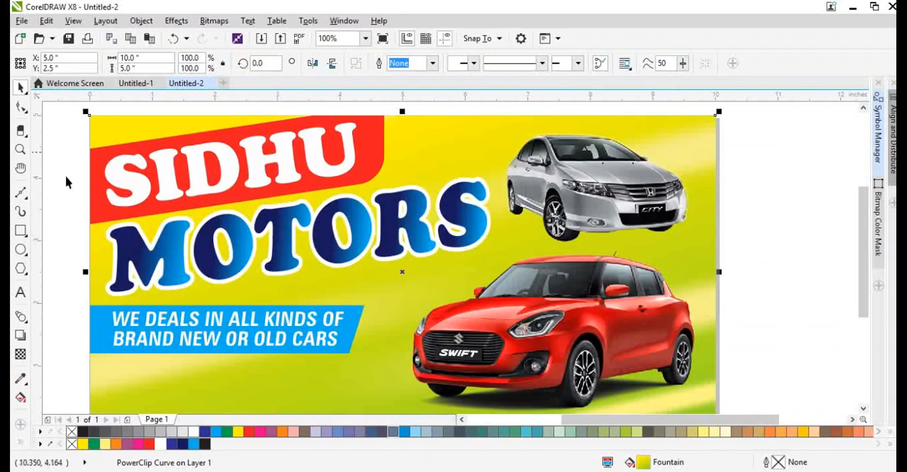
click(20, 231)
drag(79, 205, 134, 315)
drag(135, 260, 614, 261)
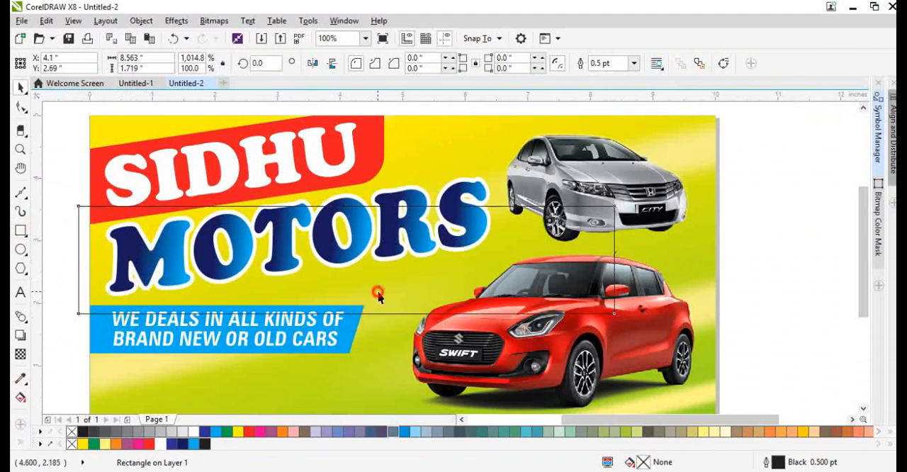
drag(346, 317, 346, 304)
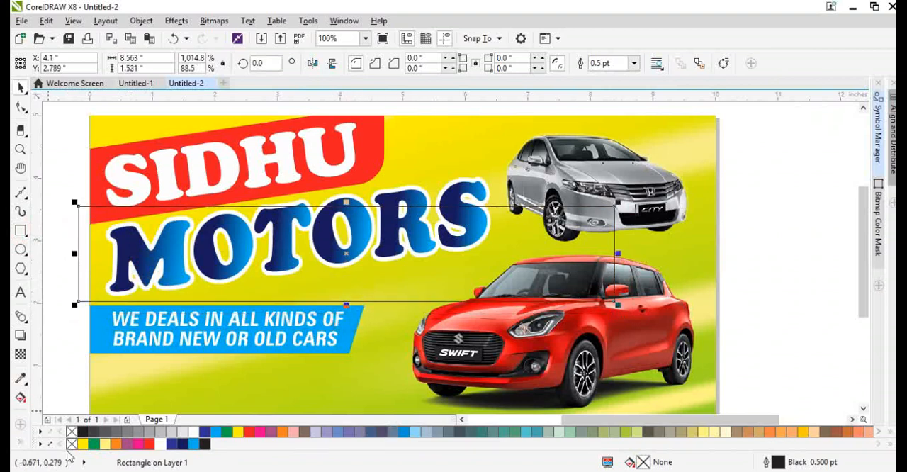
click(205, 444)
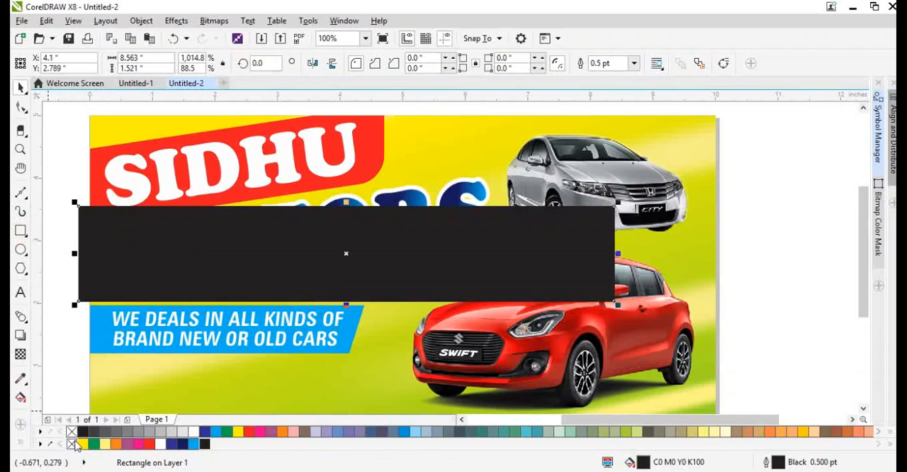
right_click(71, 435)
Slant the black rectangle upward to the right, parallel to the red band, and place it behind the MOTORS letters.
click(548, 278)
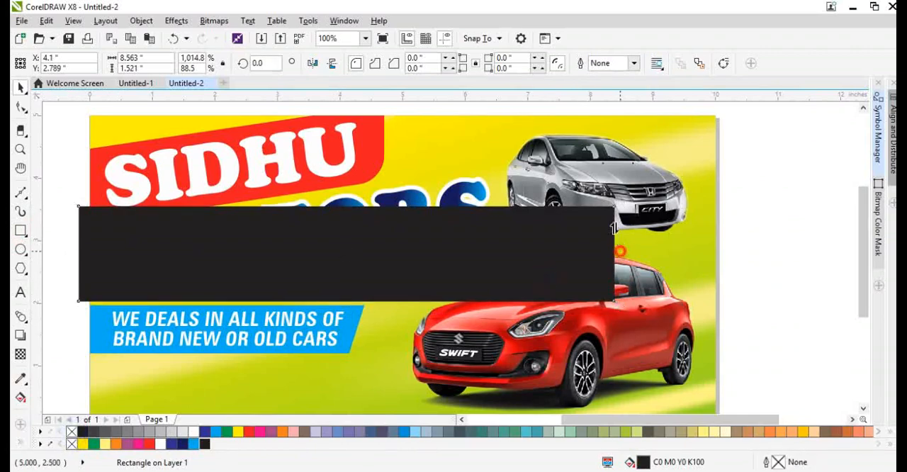
drag(617, 252, 594, 157)
drag(337, 215, 338, 225)
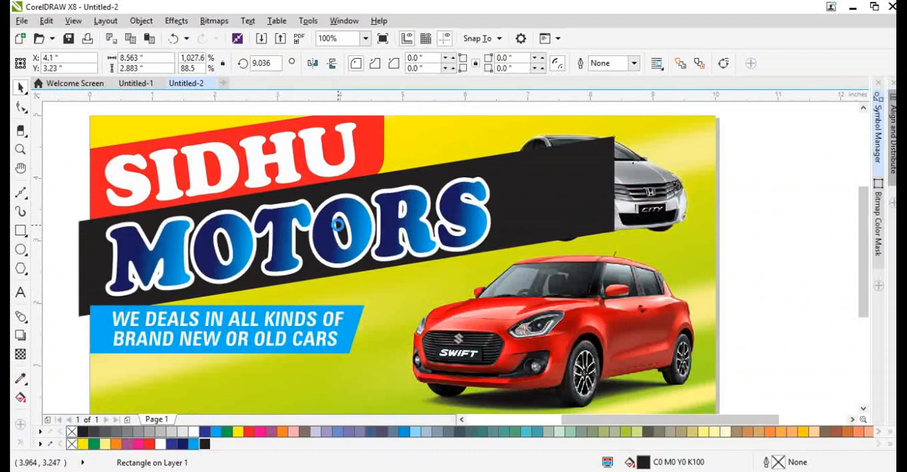
click(289, 231)
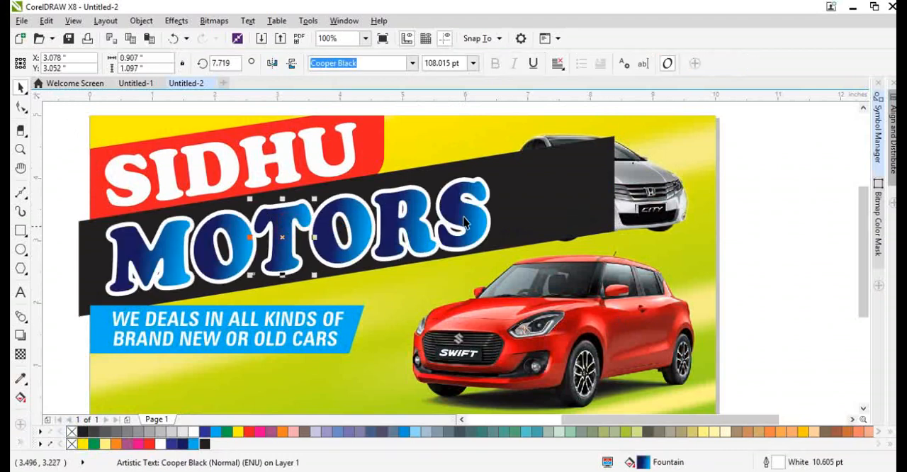
PowerClip the black band inside the background and shrink it slightly so its end hides behind the silver car.
right_click(575, 204)
click(616, 120)
click(691, 139)
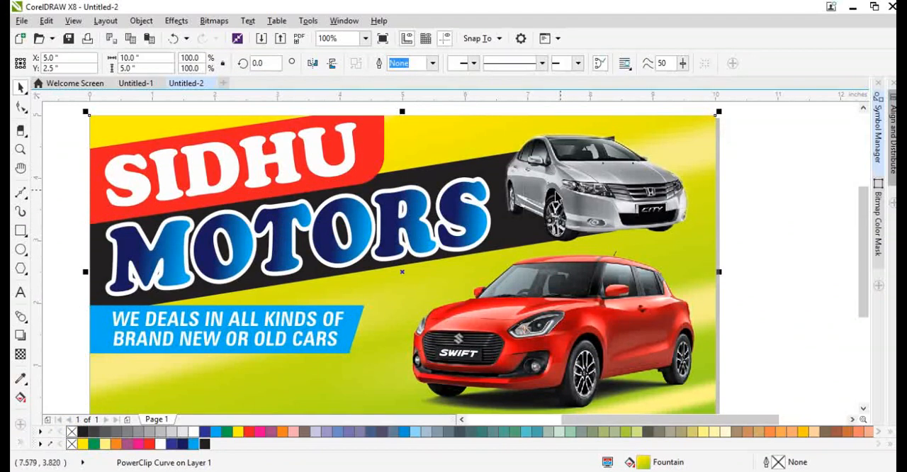
ctrl+click(450, 163)
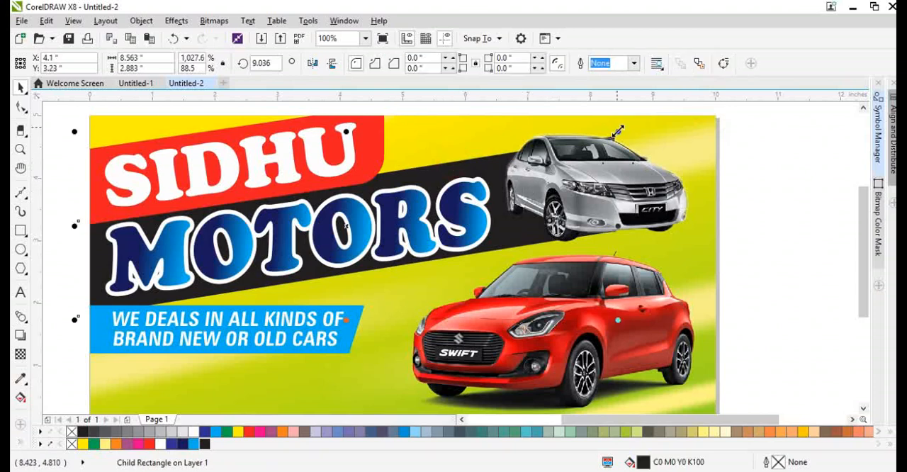
drag(617, 131, 604, 137)
Fill all six MOTORS letters with white and remove their outlines.
click(376, 229)
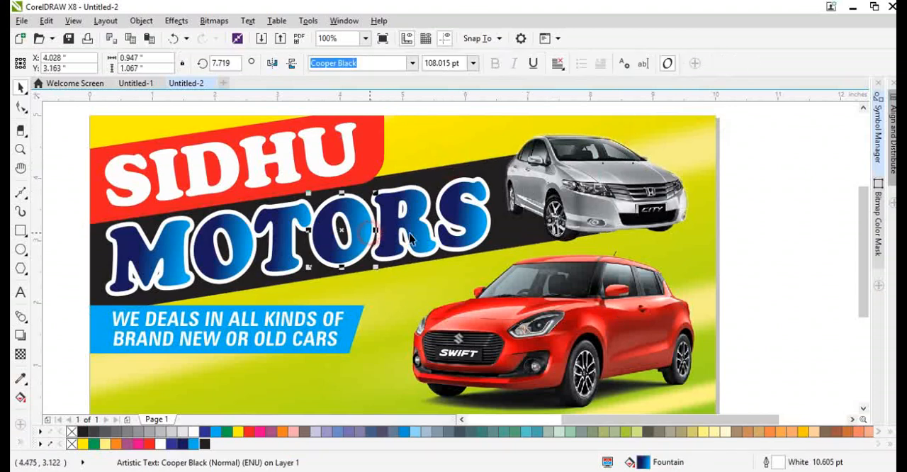
click(210, 213)
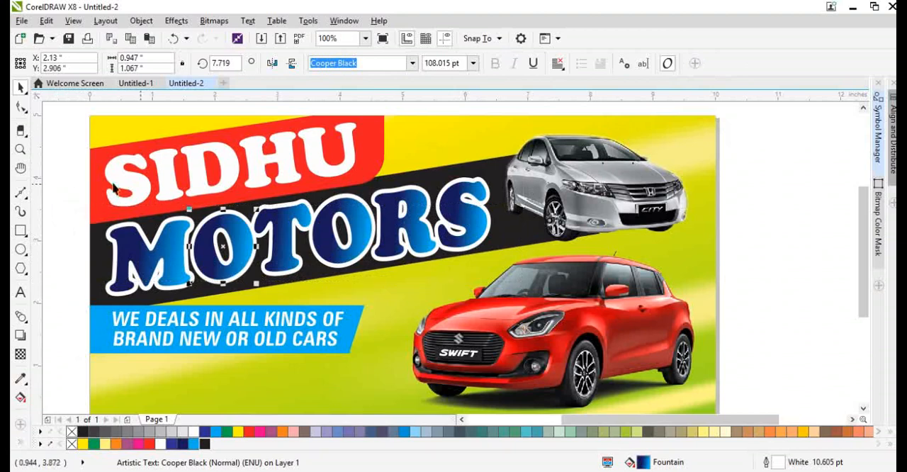
drag(84, 185, 511, 301)
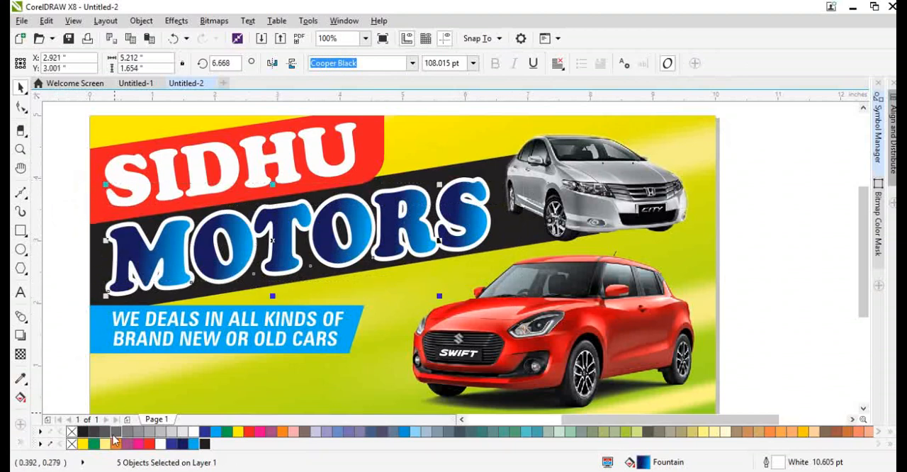
click(161, 444)
right_click(71, 444)
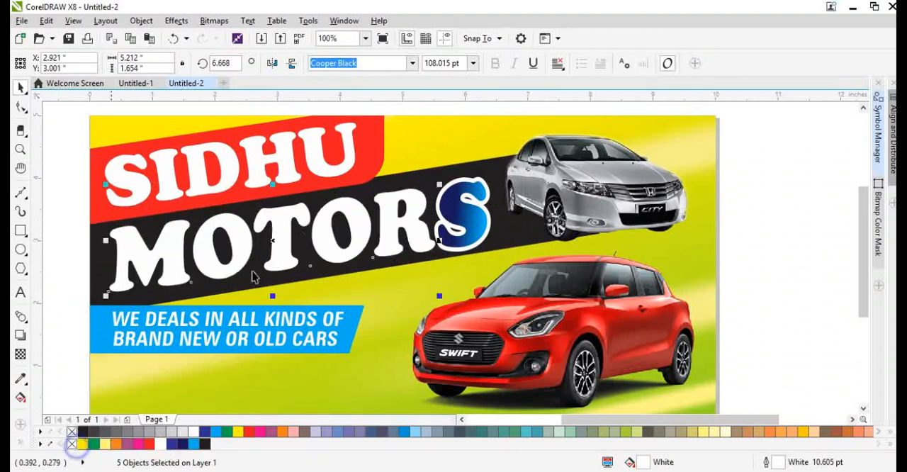
scroll(332, 213, down, 2)
scroll(418, 224, up, 2)
shift+click(418, 224)
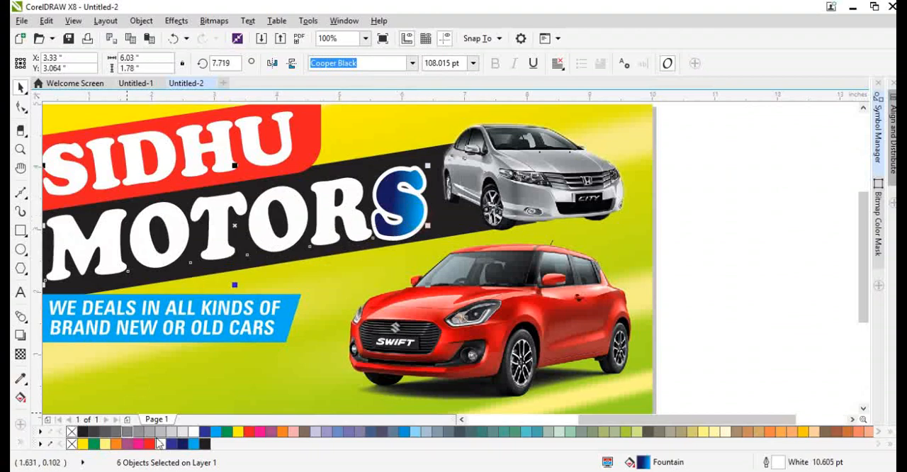
click(161, 444)
scroll(352, 269, down, 1)
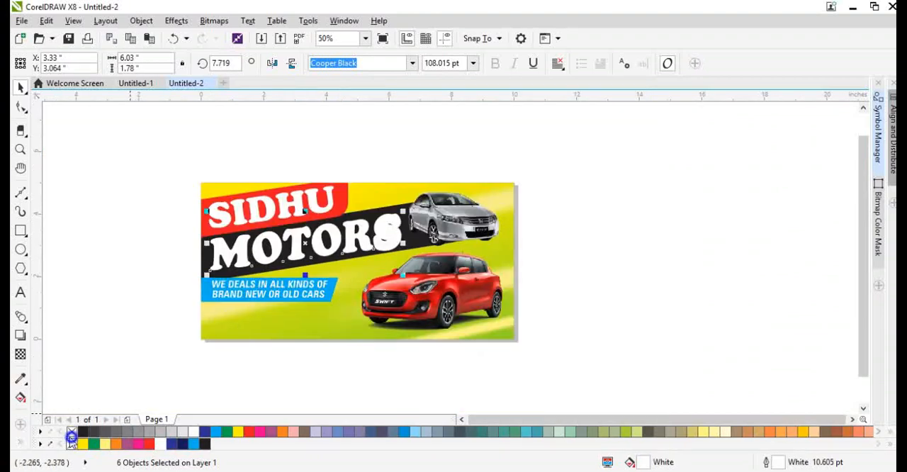
right_click(71, 437)
Group the six MOTORS letters and skew the group vertically to follow the slope of the black band.
scroll(267, 266, up, 1)
key(ctrl+g)
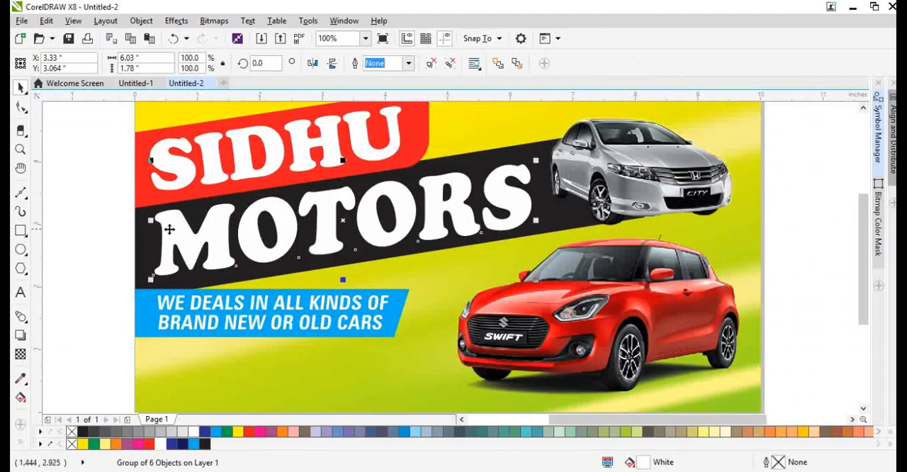
click(163, 231)
drag(147, 222, 149, 229)
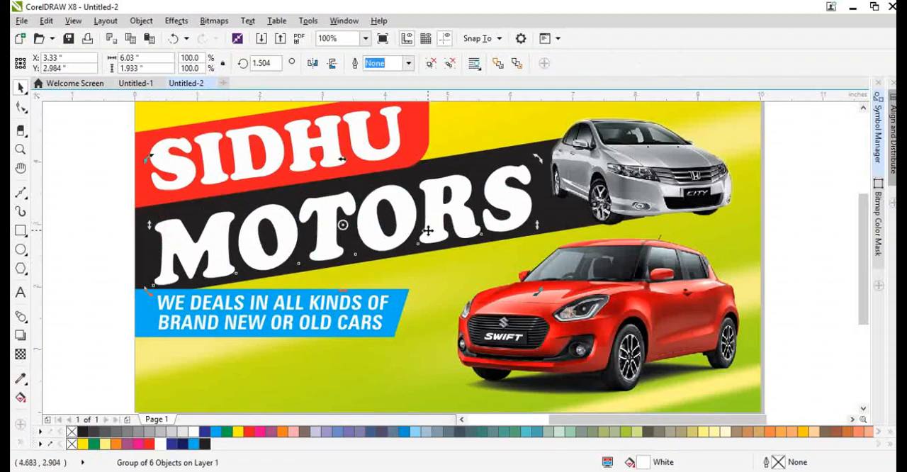
Nudge the MOTORS group up and right to X 3.41 and Y 3.074 inches within the black band.
key(Up)
key(Up)
key(Up)
key(Up)
key(Up)
key(Right)
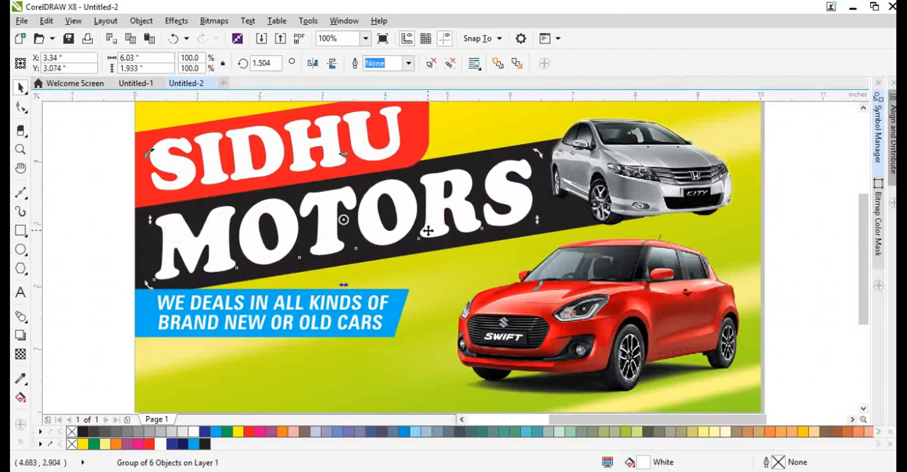
key(Right)
key(Right)
key(Right)
key(Right)
key(Right)
key(Right)
key(Right)
scroll(370, 238, down, 1)
scroll(334, 207, up, 1)
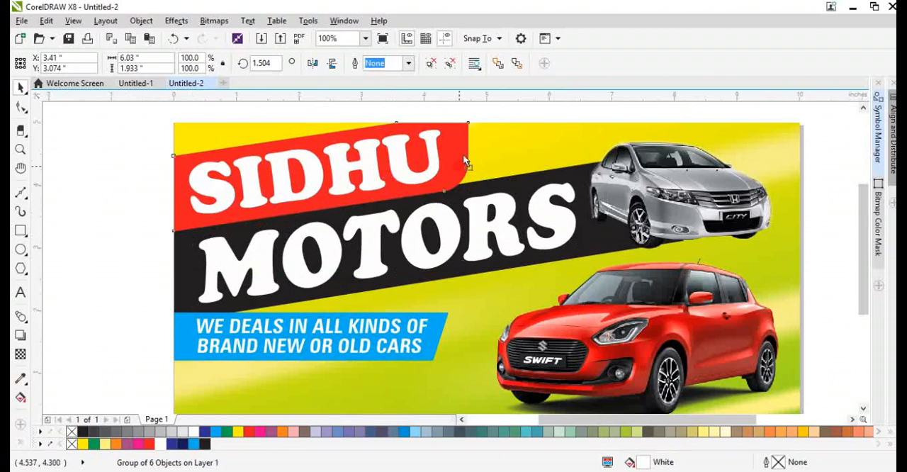
Duplicate the red SIDHU band and raise the copy's upper-left corner node about 0.25 inch.
click(439, 182)
scroll(447, 170, down, 1)
scroll(456, 160, up, 2)
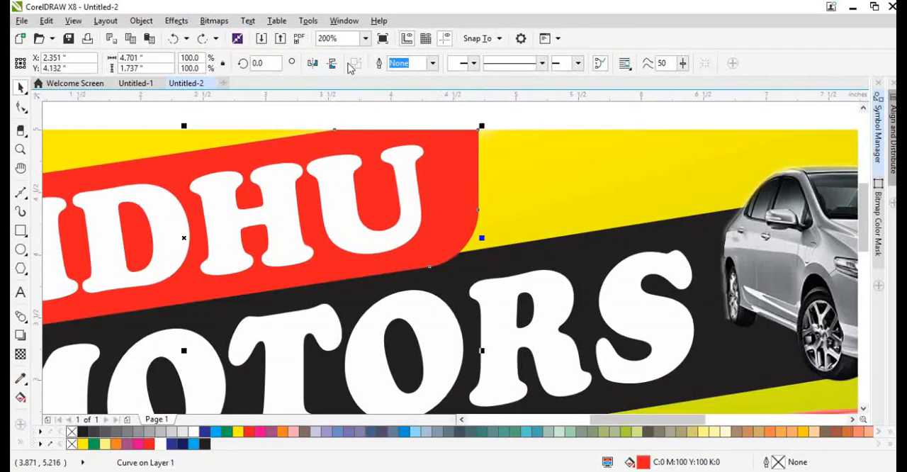
key(F10)
key(space)
scroll(453, 243, down, 1)
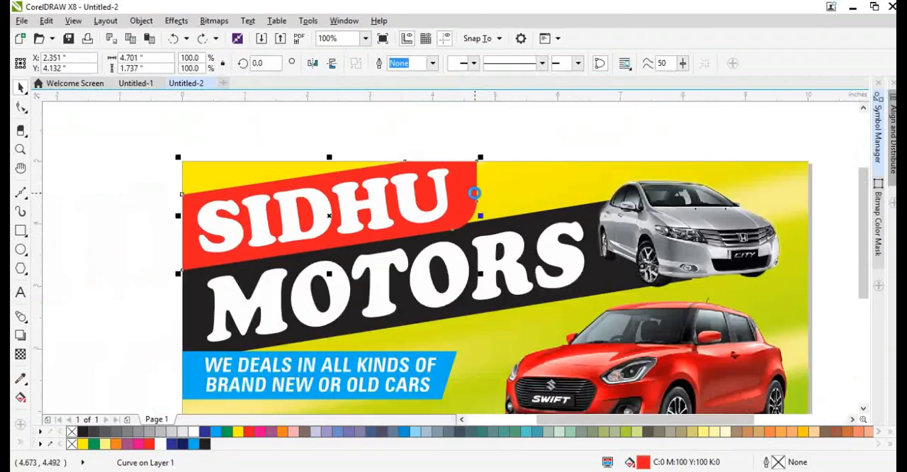
key(F10)
key(space)
scroll(205, 189, up, 1)
key(F10)
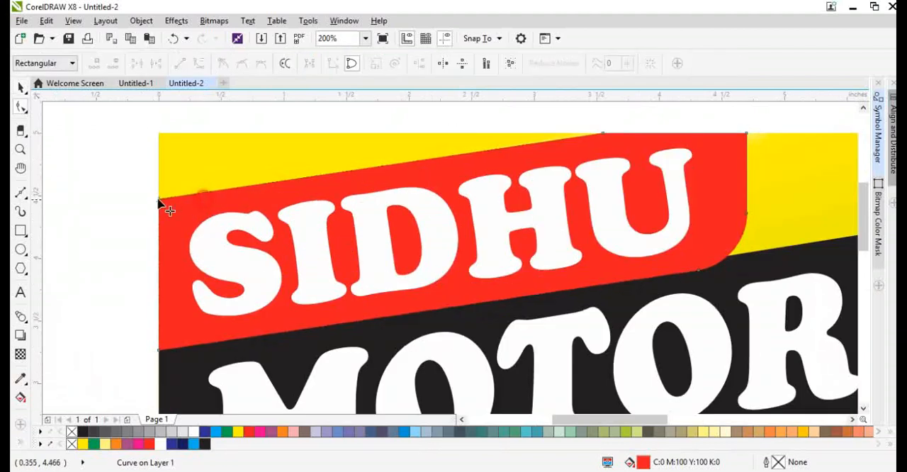
drag(162, 203, 159, 172)
key(space)
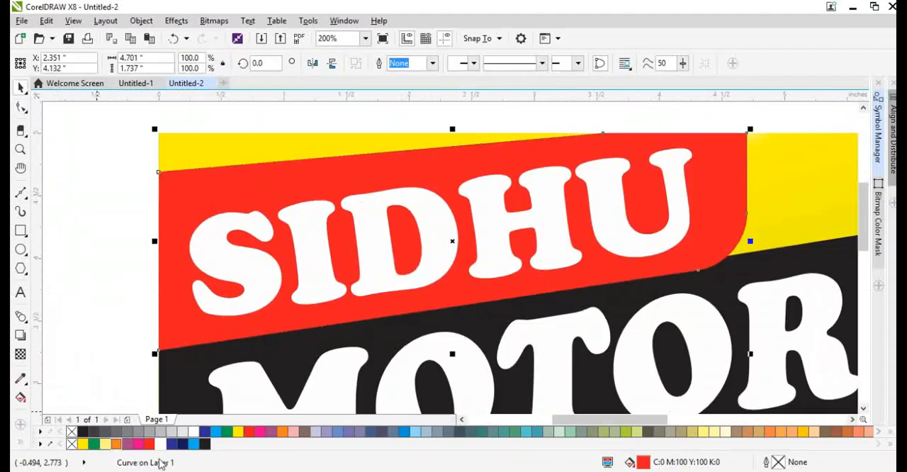
Fill the reshaped band copy with white as an accent edge behind the red SIDHU band.
click(162, 445)
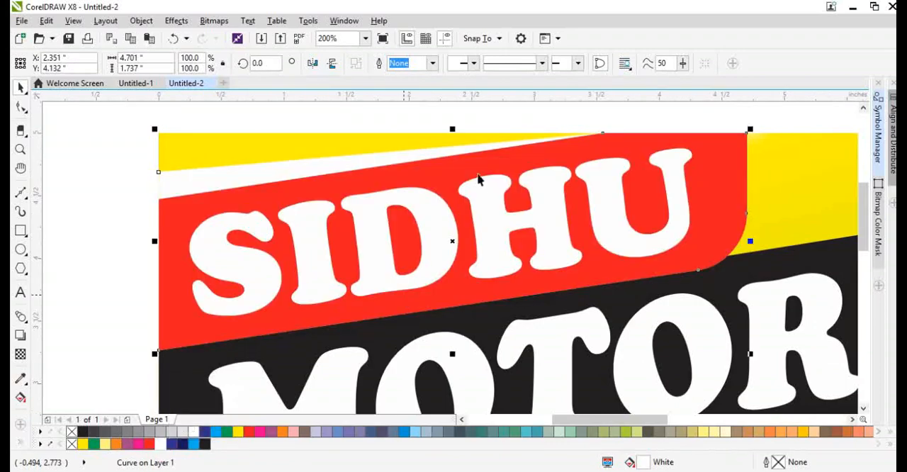
shift+click(327, 139)
key(F4)
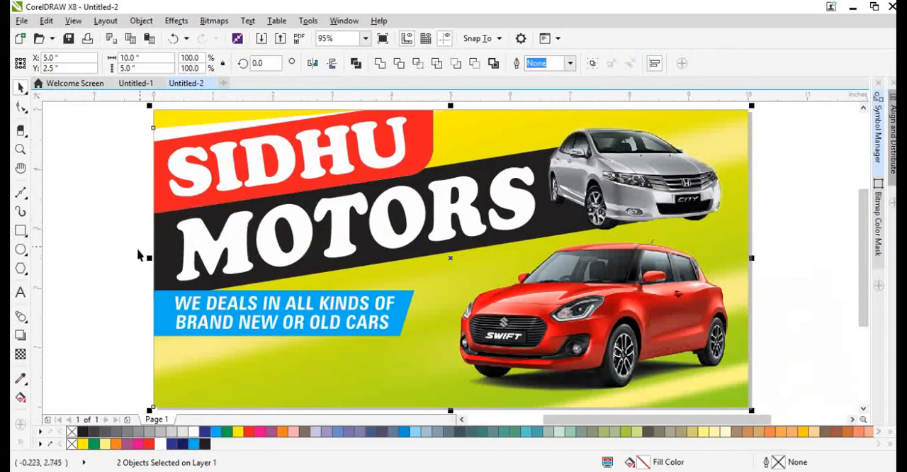
click(138, 255)
Open the background's PowerClip contents, convert the black band to curves and lower the lower-right corner of a copy slightly.
double_click(468, 174)
click(467, 171)
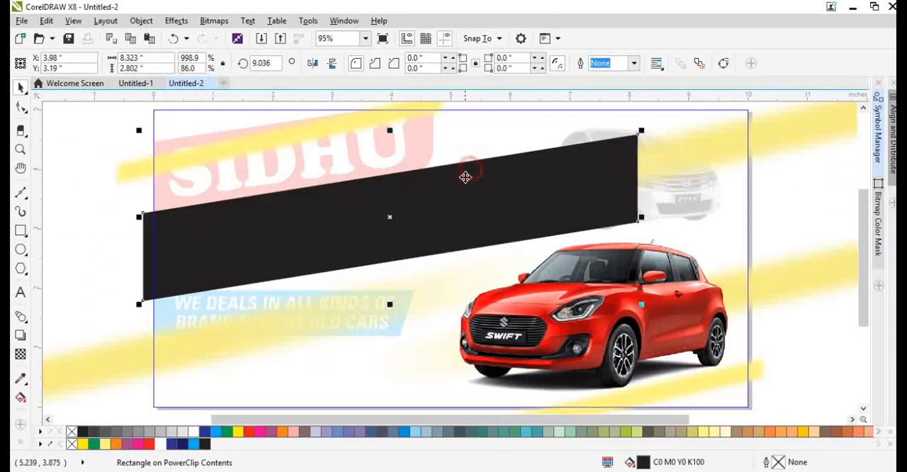
click(465, 177)
click(466, 177)
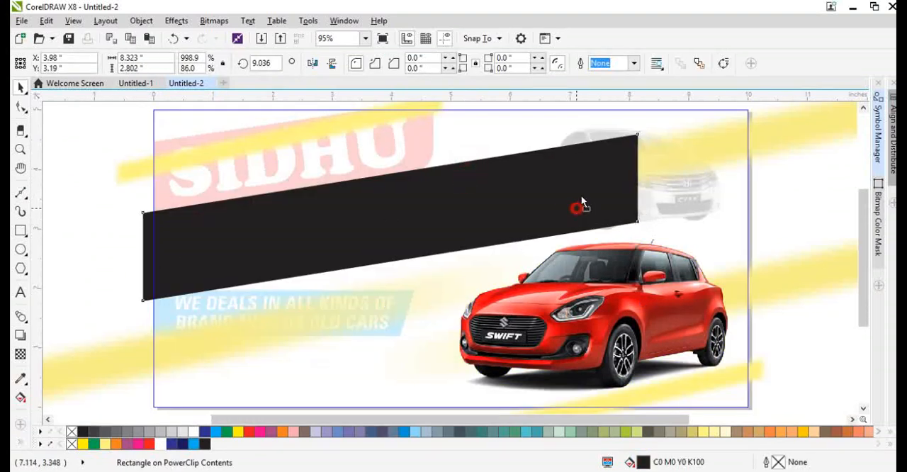
key(ctrl+q)
key(F10)
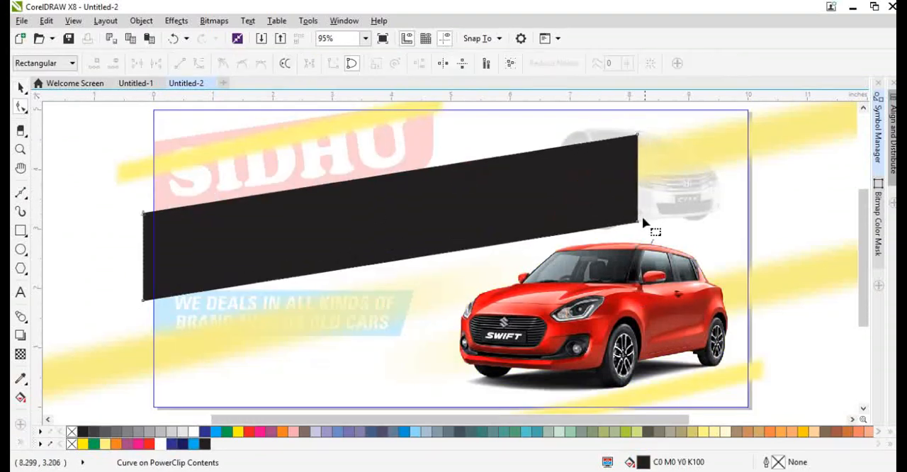
drag(639, 221, 641, 240)
key(space)
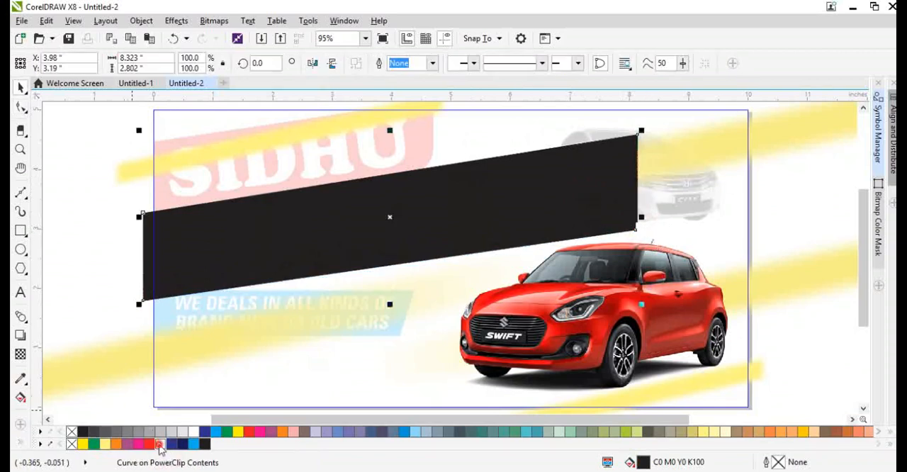
Apply a white-to-cyan fountain fill to the reshaped band copy behind the black band and finish editing the PowerClip.
click(159, 445)
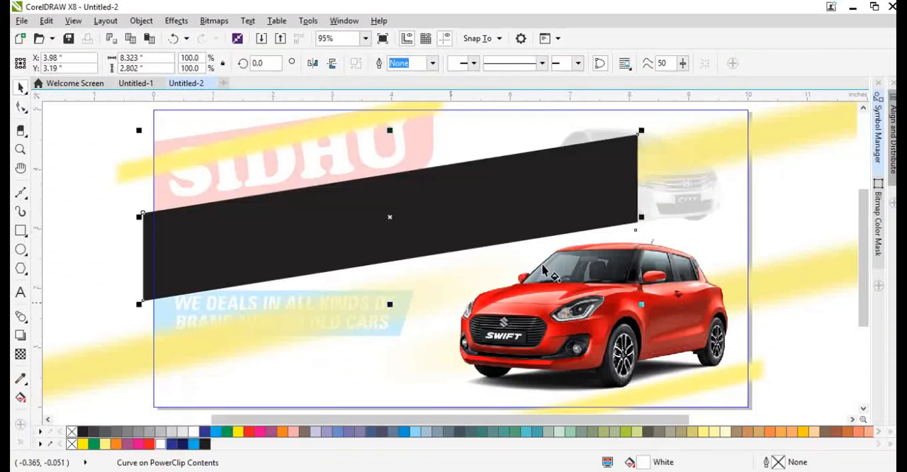
key(g)
drag(543, 264, 251, 285)
click(197, 444)
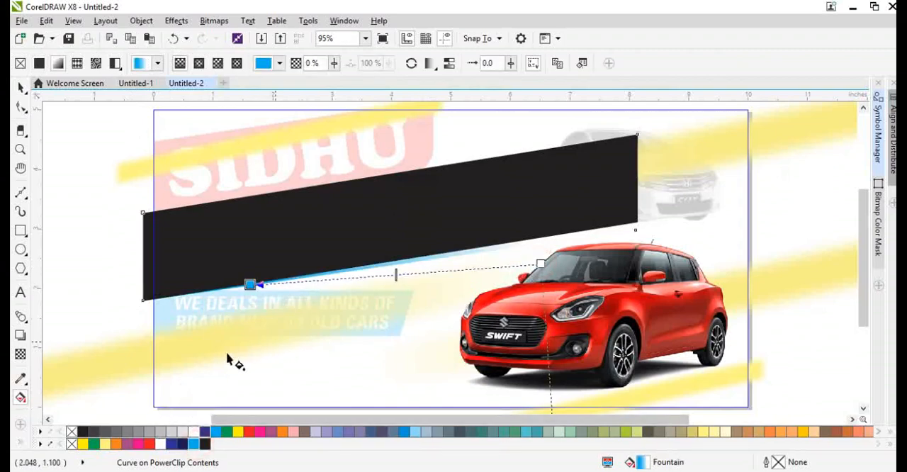
key(space)
click(124, 357)
ctrl+click(120, 291)
scroll(308, 252, down, 1)
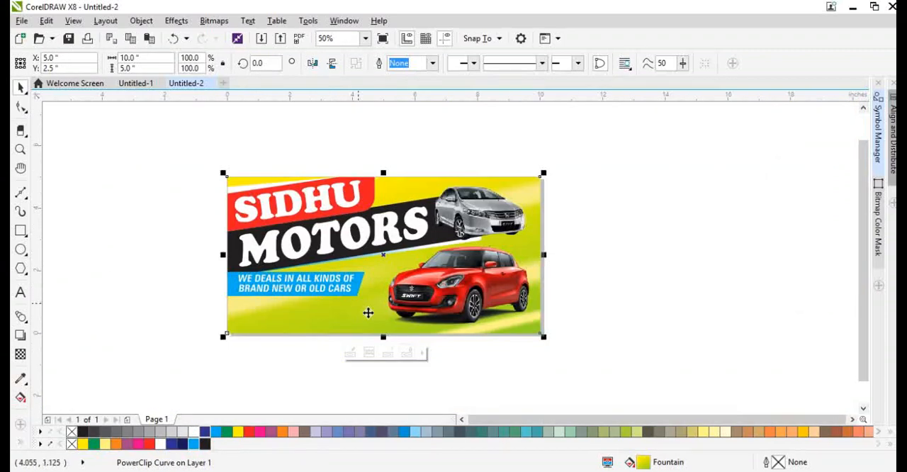
Mirror the cyan tagline box horizontally and shift it right to X 3.432 inches, toward the red car.
scroll(368, 312, up, 1)
ctrl+click(284, 304)
scroll(284, 304, down, 1)
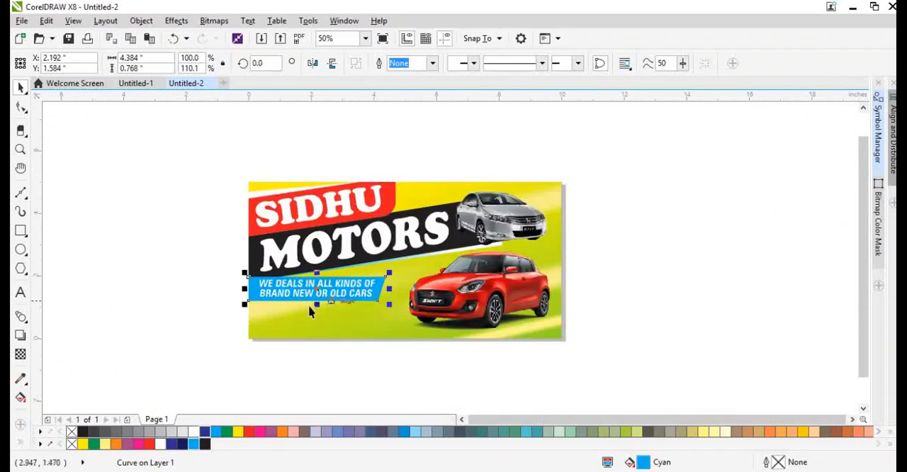
scroll(296, 297, up, 1)
scroll(296, 298, up, 1)
click(334, 263)
scroll(128, 268, down, 1)
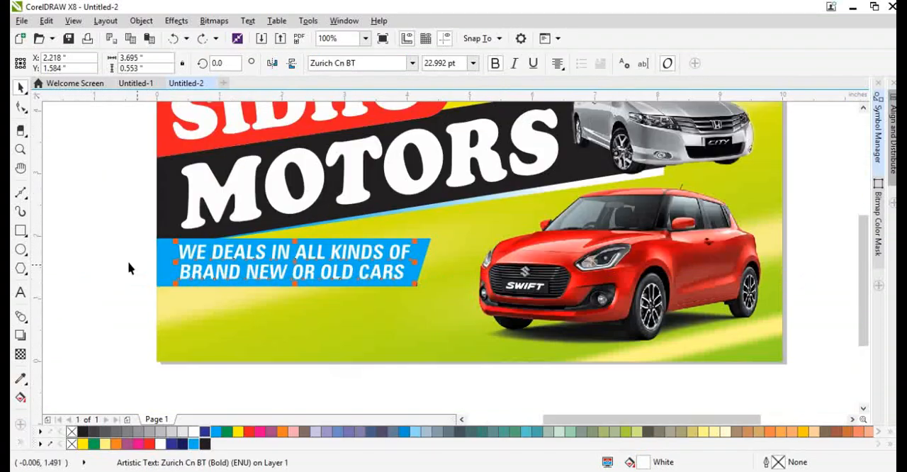
scroll(164, 268, up, 1)
ctrl+click(166, 268)
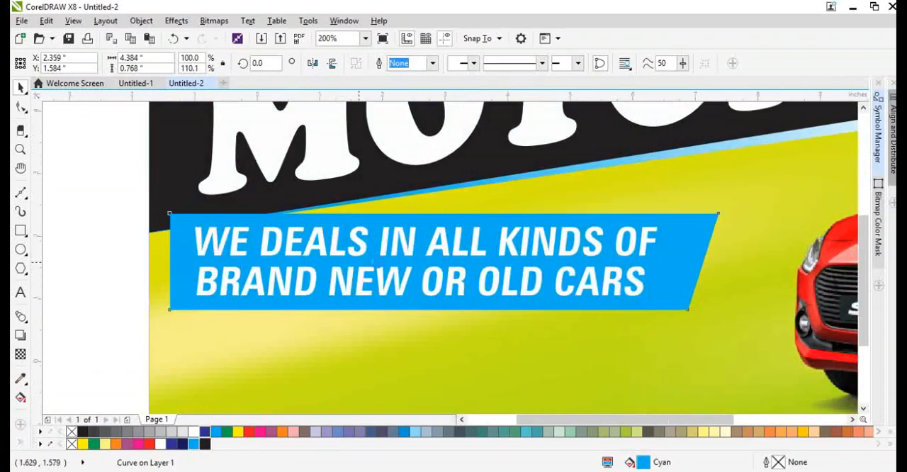
scroll(286, 264, down, 1)
click(311, 63)
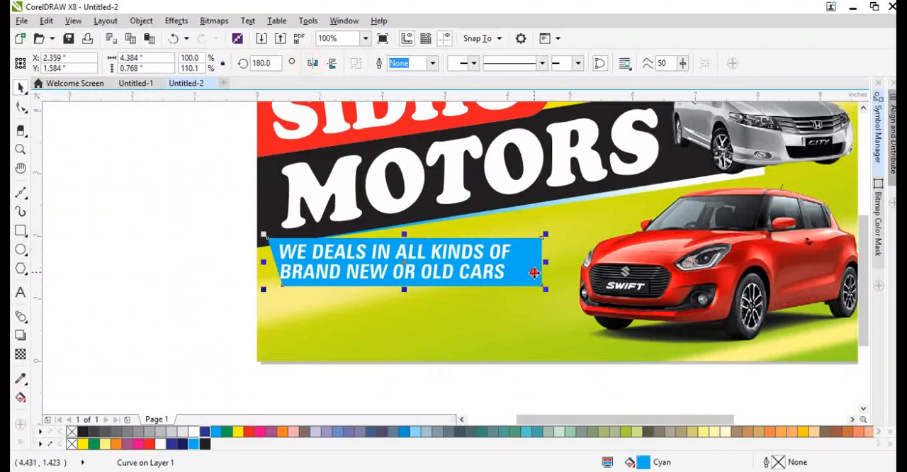
drag(534, 273, 601, 276)
Bring the red Swift car in front of the cyan tagline box.
scroll(574, 272, up, 1)
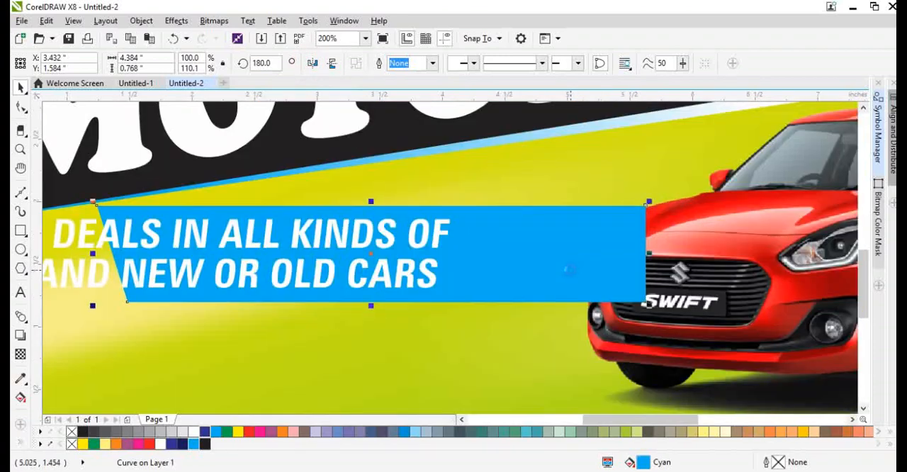
key(ctrl+Page_Down)
key(ctrl+z)
scroll(681, 189, down, 1)
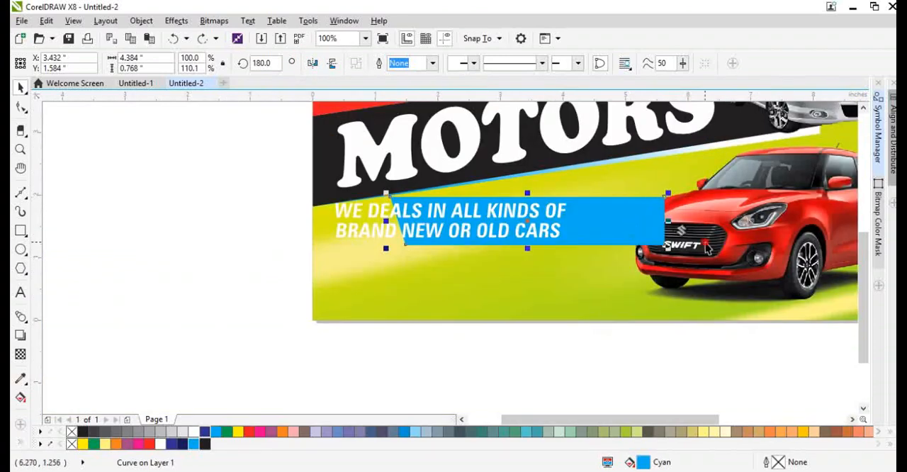
drag(704, 241, 737, 227)
key(ctrl+z)
scroll(496, 248, down, 1)
click(680, 238)
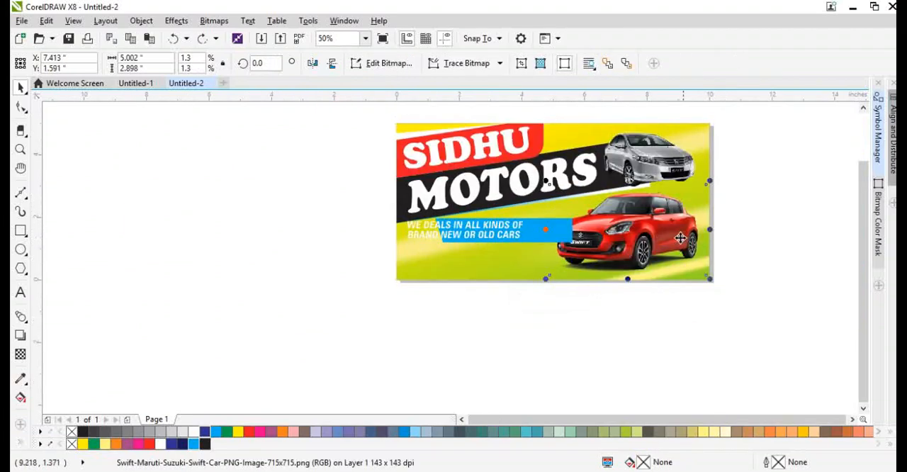
scroll(567, 233, up, 1)
Move the cyan box further right behind the red car and place the tagline text on it at X 3.53 inches.
click(504, 234)
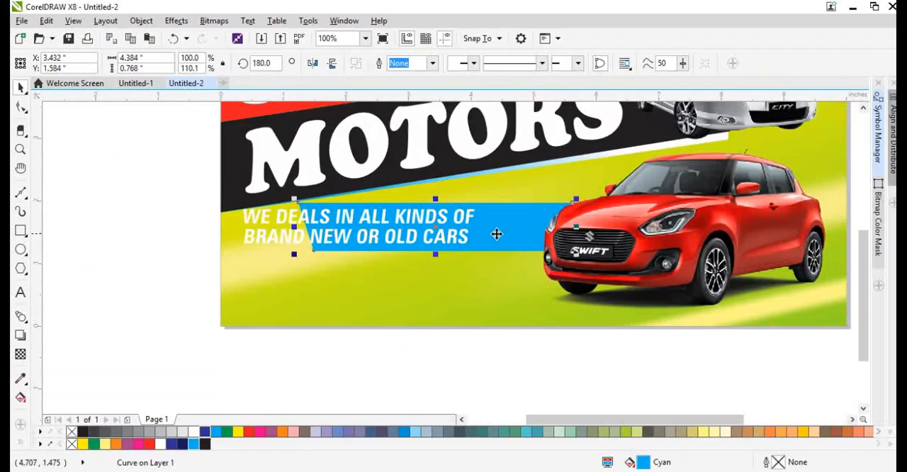
drag(498, 234, 516, 234)
drag(434, 236, 516, 236)
scroll(333, 212, up, 1)
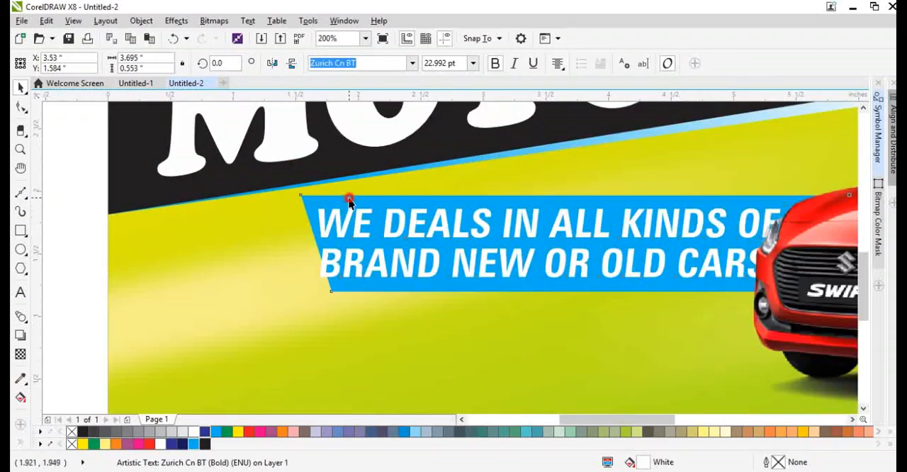
Stretch the cyan box leftward to about 4.72 inches wide and mirror it vertically to reverse its slanted end.
click(350, 201)
drag(297, 243, 254, 243)
click(332, 63)
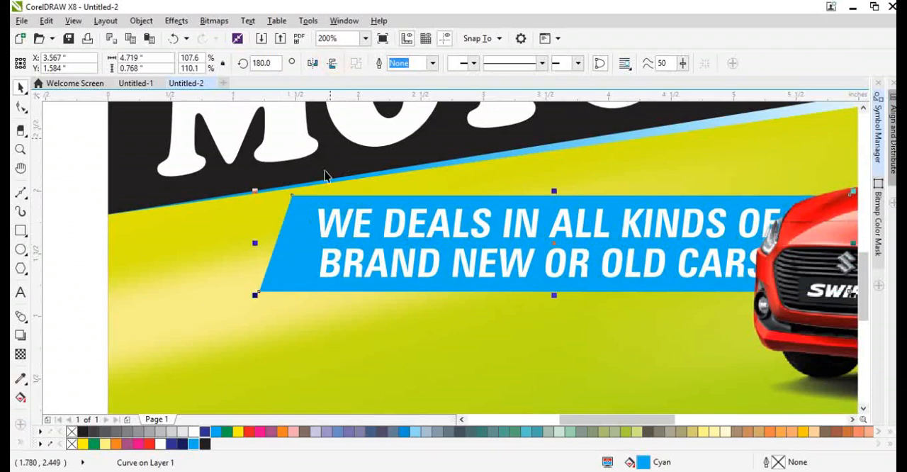
Shift the tagline text left clear of the car and stretch the cyan box leftward to about 4.87 inches wide.
drag(336, 226, 313, 224)
click(304, 210)
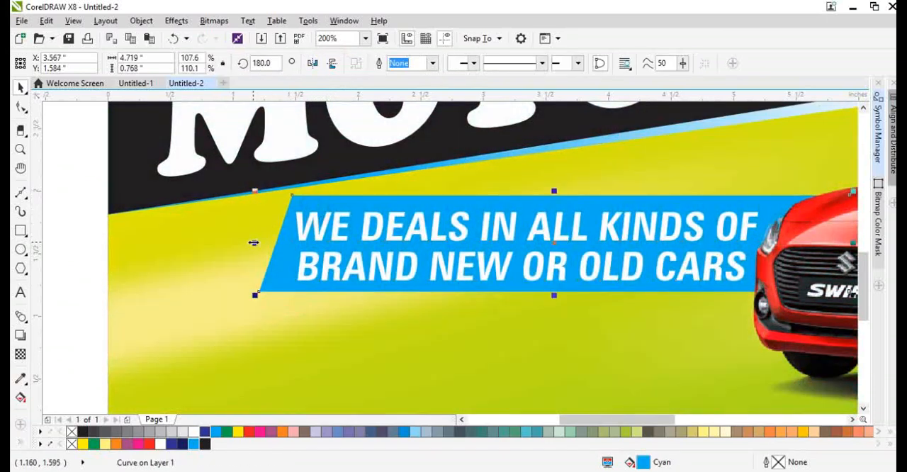
drag(254, 242, 234, 245)
Lower the cyan box and tagline text together until the box is at Y 1.511 inches.
shift+click(323, 231)
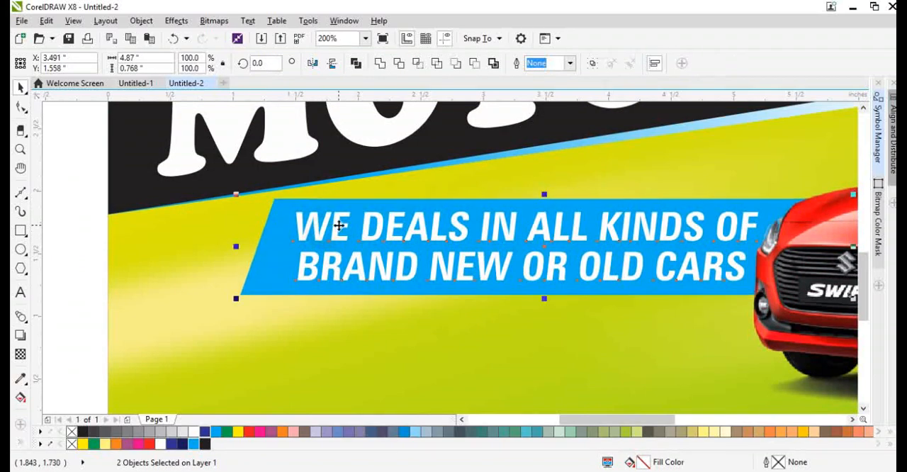
drag(338, 225, 338, 231)
click(431, 338)
Sample the red of the Swift car's body with the Color Eyedropper and fill the tagline box with it.
click(455, 276)
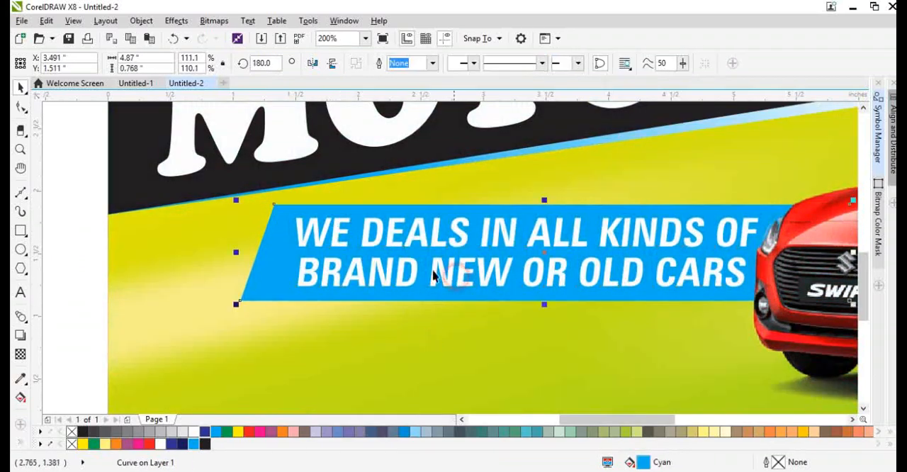
click(433, 291)
click(20, 379)
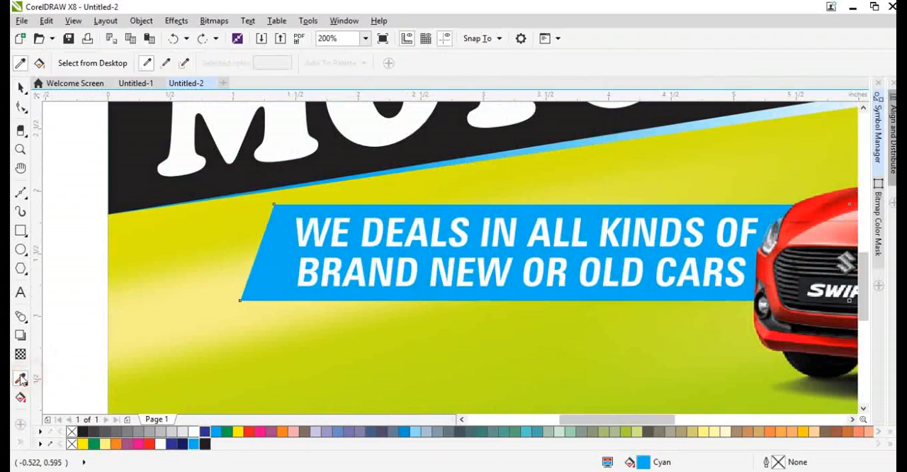
click(846, 227)
click(679, 208)
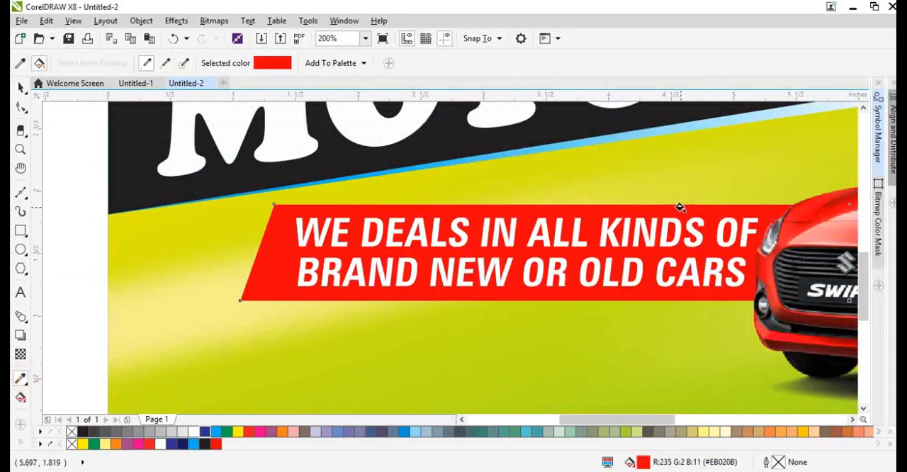
key(space)
Scale the red box and tagline text together down to about 4.495 by 0.709 inches.
click(429, 236)
scroll(426, 237, down, 1)
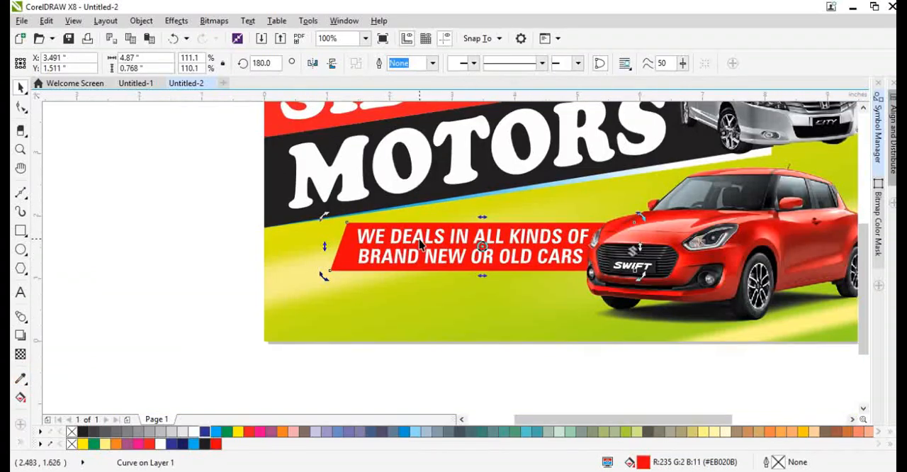
shift+click(347, 266)
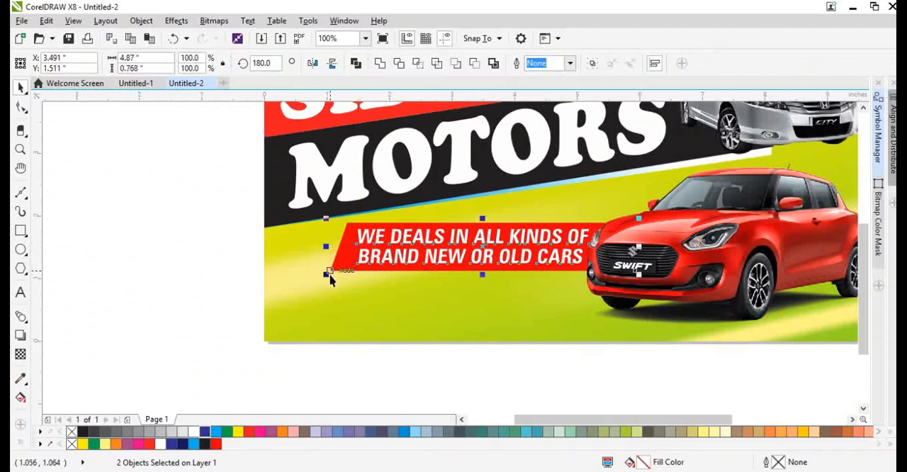
drag(326, 273, 351, 291)
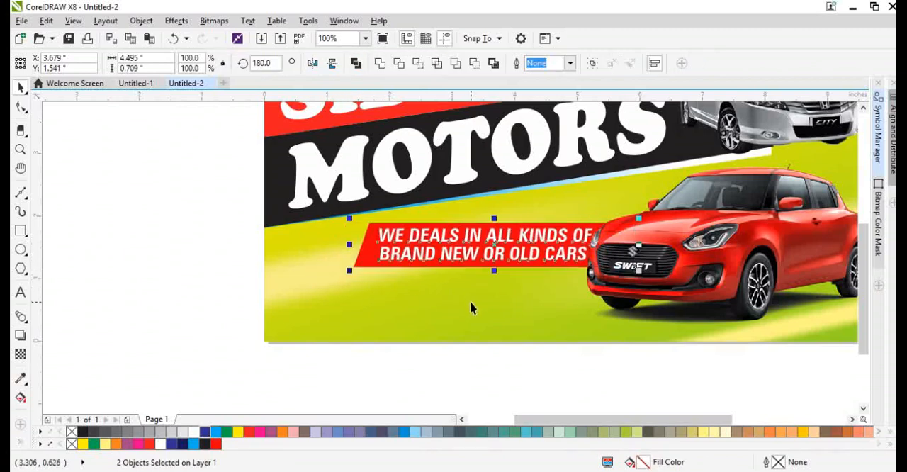
click(470, 301)
Stretch the red box slightly leftward and shift the tagline text left to X 3.426 inches.
scroll(361, 253, up, 1)
click(360, 253)
drag(345, 243, 326, 246)
drag(431, 263, 416, 262)
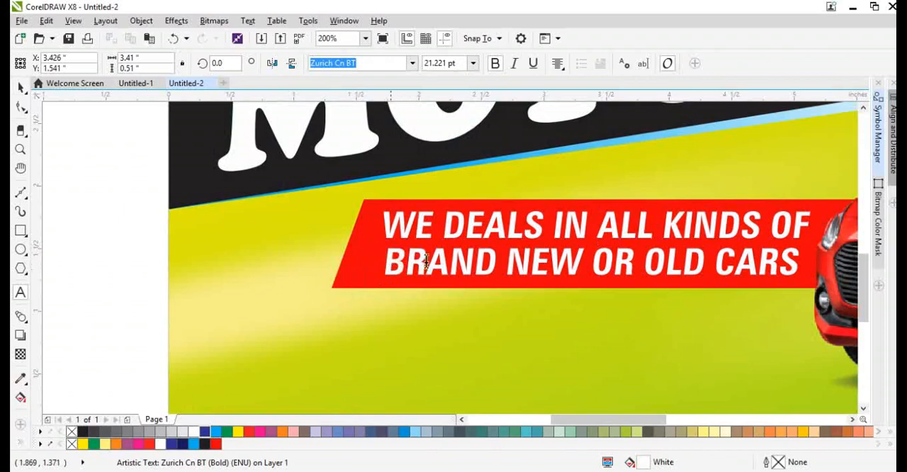
Place a copy of the tagline text below the red box, near the layout's lower-left corner.
scroll(457, 238, down, 1)
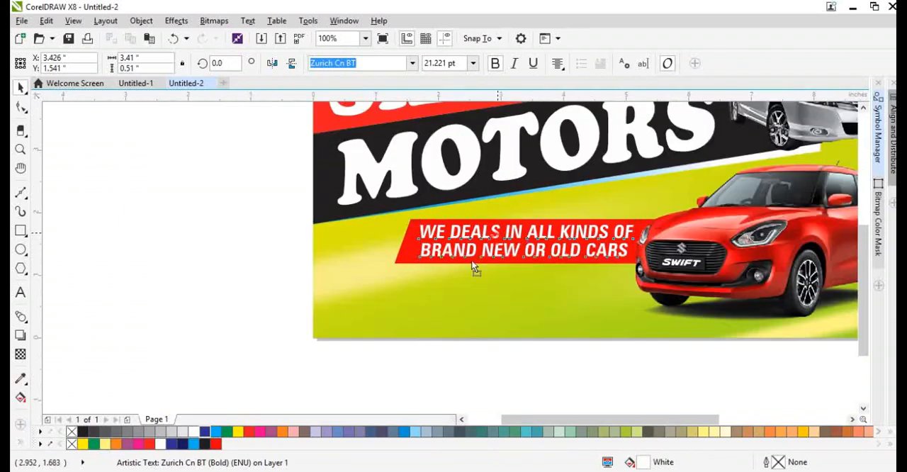
drag(472, 262, 413, 291)
right_click(413, 291)
scroll(413, 291, up, 1)
click(415, 292)
key(F10)
click(405, 291)
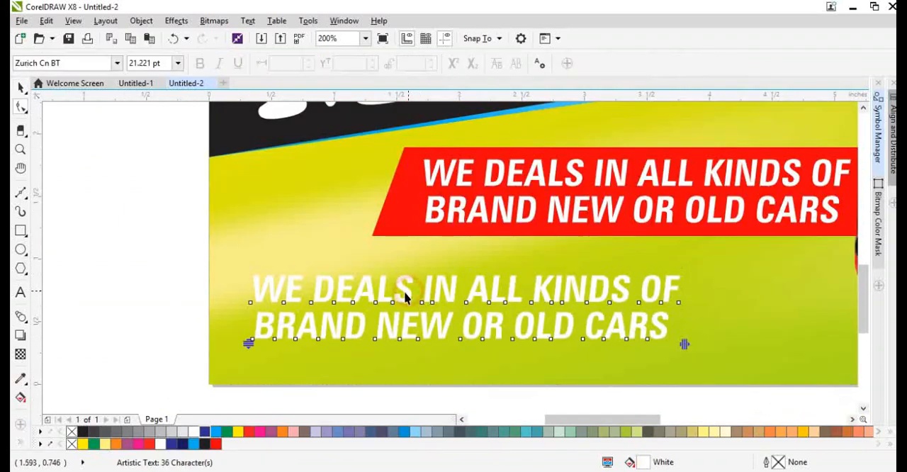
Replace the copied tagline below the red box with the text "SALE & PURCHASE".
key(F8)
click(405, 291)
key(ctrl+a)
text(SALE)
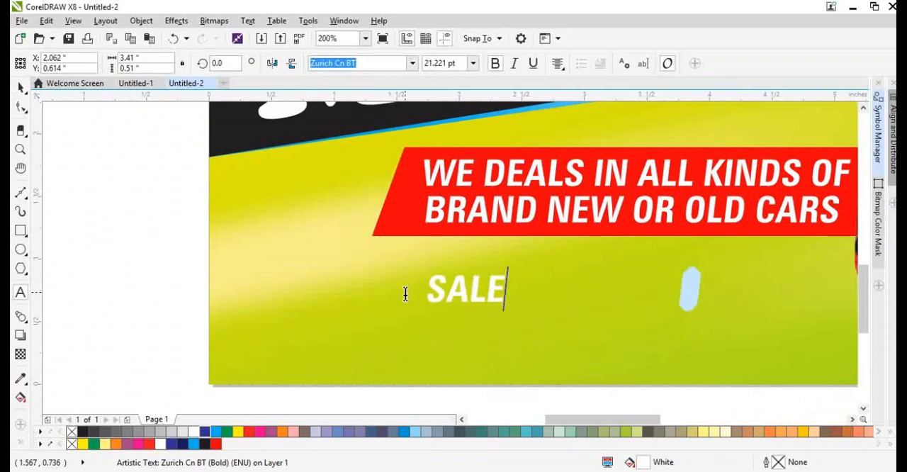
text(& P)
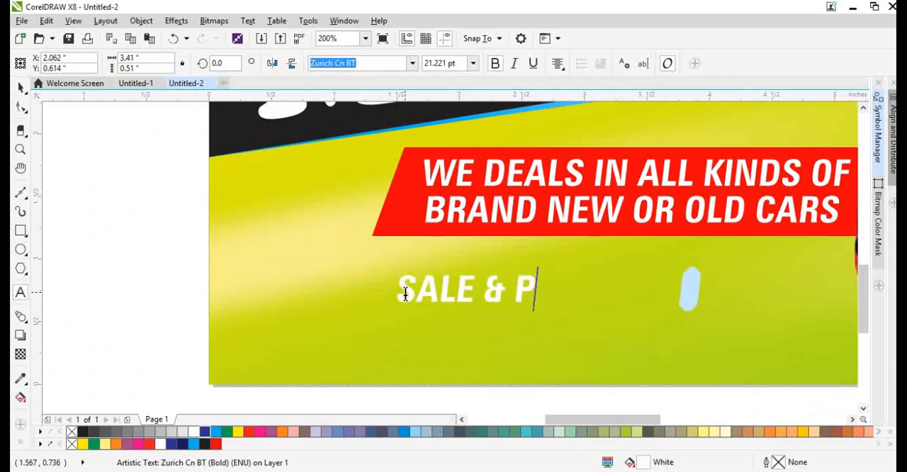
text(URCHES)
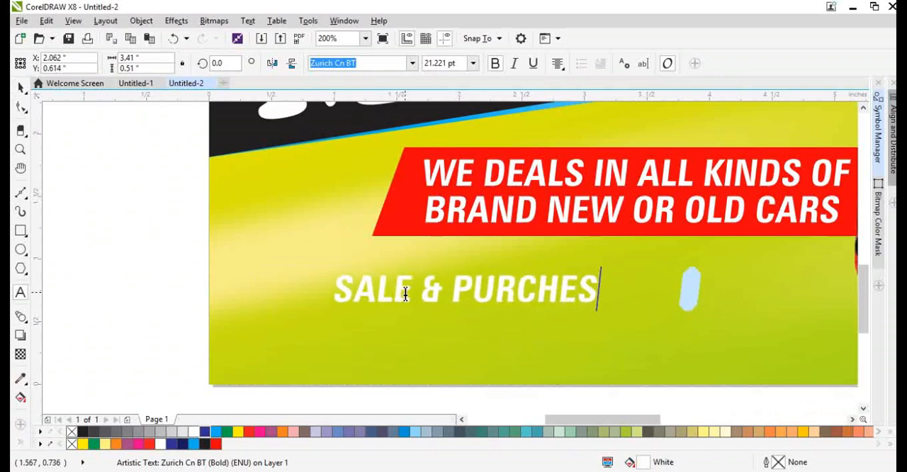
key(BackSpace)
key(BackSpace)
text(ASE)
key(ctrl+space)
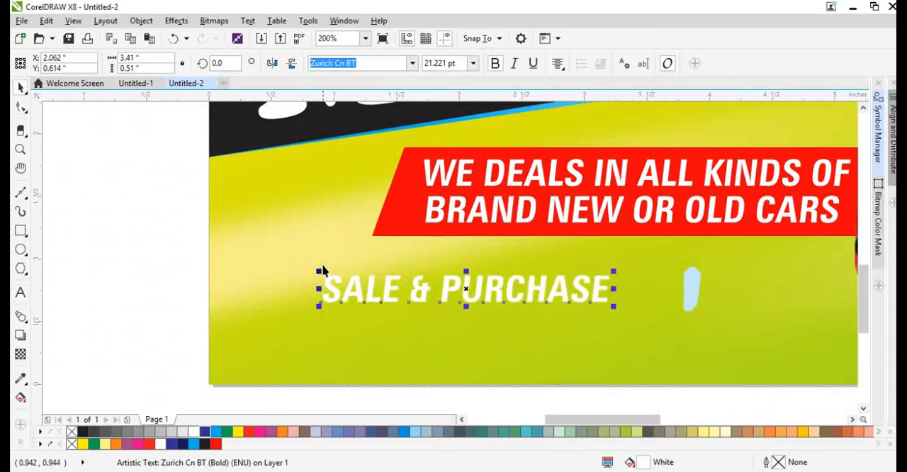
Enlarge the SALE & PURCHASE text to 37.61 pt and set its font to Impact.
scroll(320, 270, down, 2)
drag(473, 289, 583, 339)
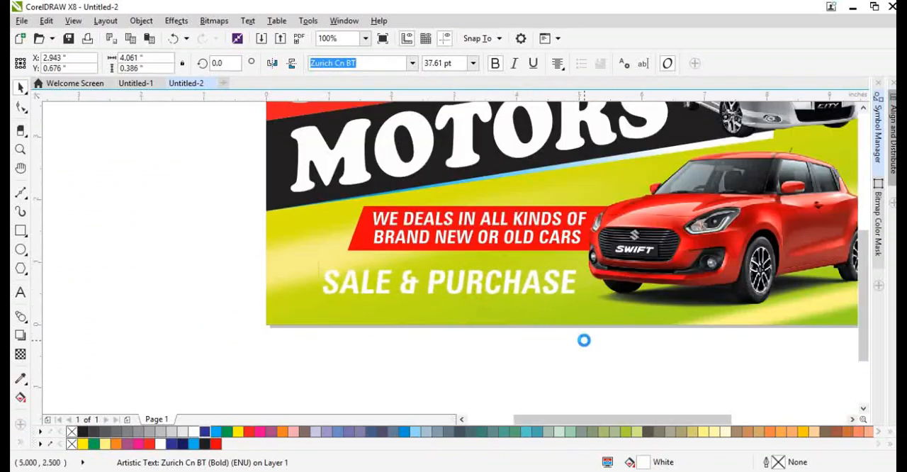
click(367, 63)
double_click(367, 62)
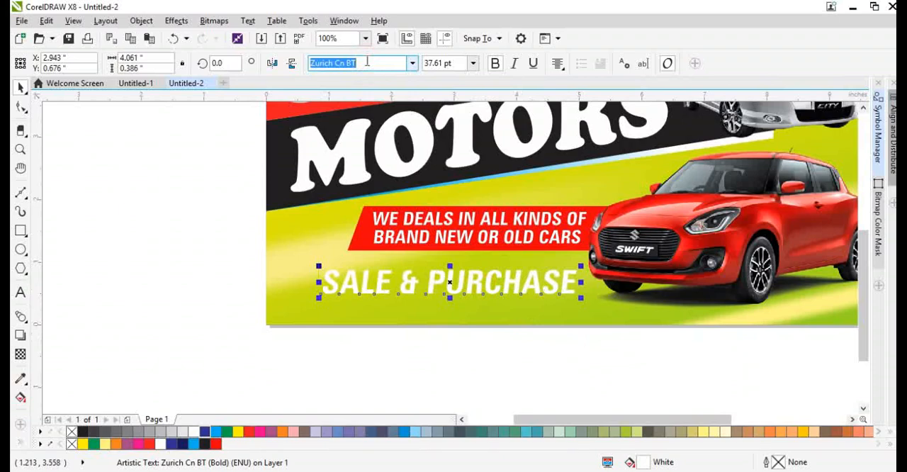
text(Impact)
key(Return)
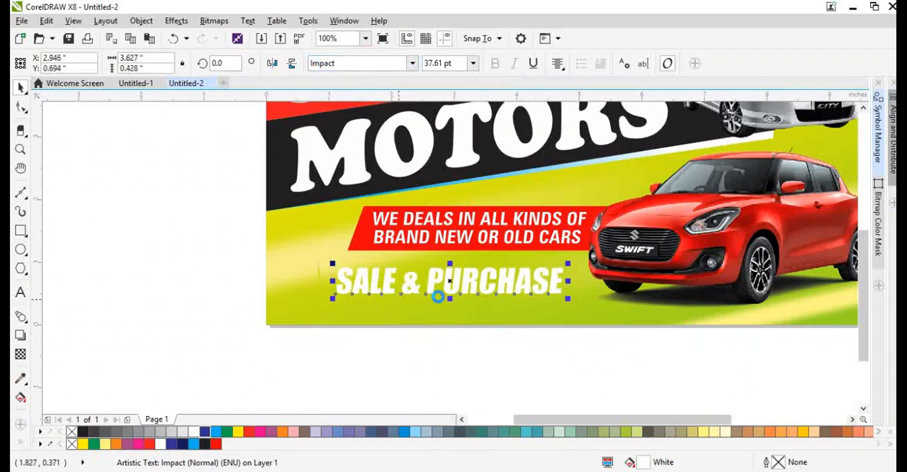
Split the sale line into separate words and enlarge SALE to about 2.007 by 0.891 inches near the layout's lower-left corner.
scroll(435, 291, up, 2)
drag(395, 279, 331, 327)
drag(428, 294, 440, 324)
drag(326, 267, 407, 255)
drag(414, 314, 425, 315)
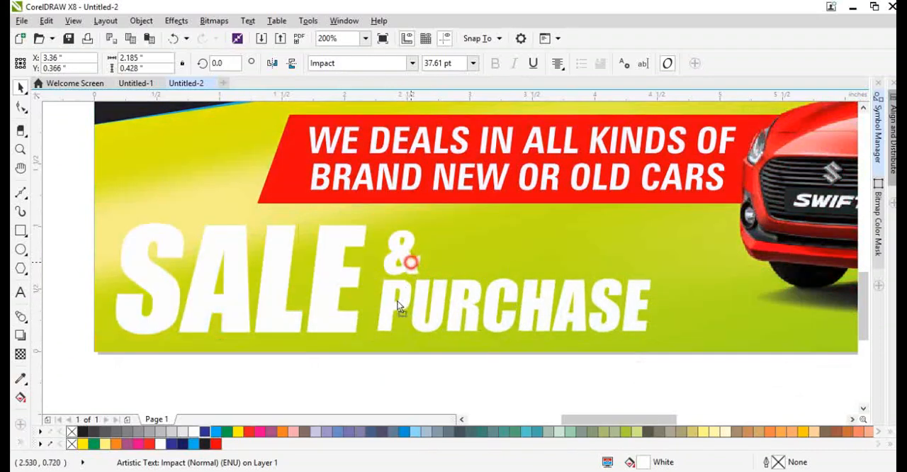
Enlarge the ampersand to about 58.691 pt and PURCHASE to about 40.026 pt, lining both up in one row after SALE.
drag(408, 259, 477, 262)
drag(466, 302, 513, 281)
drag(411, 319, 419, 299)
click(473, 299)
drag(484, 299, 493, 295)
mouse_move(722, 310)
mouse_down()
mouse_move(739, 320)
mouse_move(718, 301)
mouse_up()
click(426, 302)
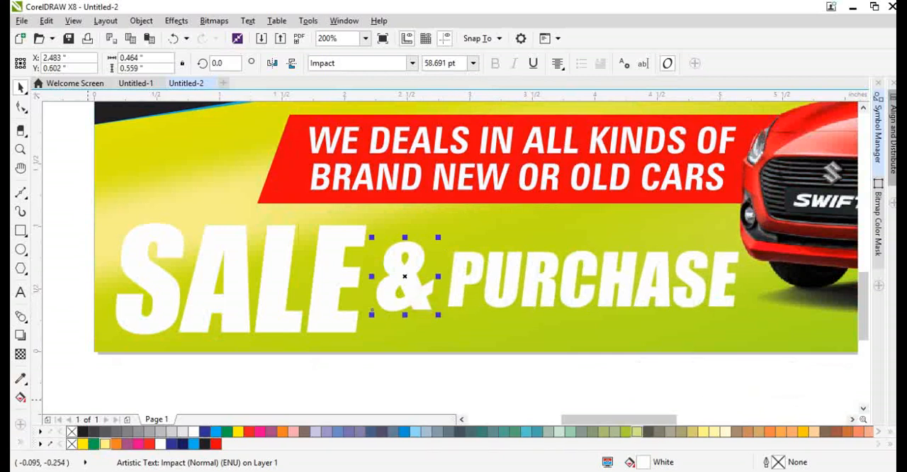
Remove the ampersand's fill and give it a 1 pt cyan outline.
right_click(226, 433)
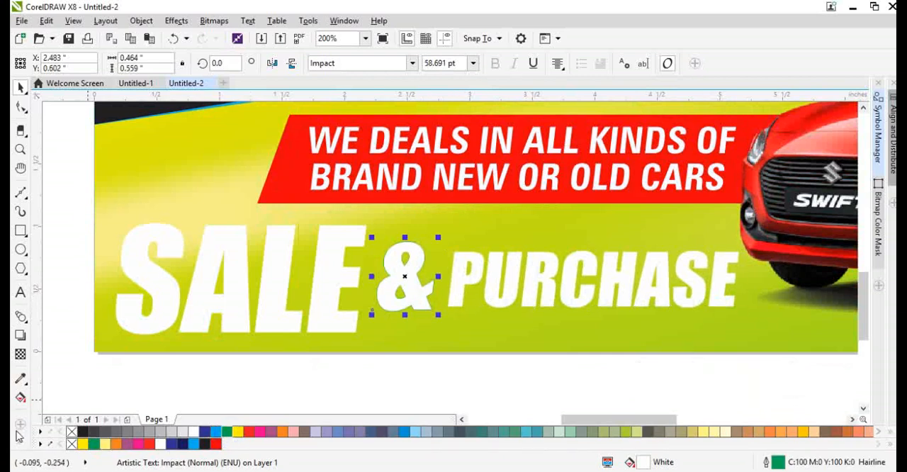
click(71, 432)
scroll(431, 292, up, 1)
key(F12)
key(Return)
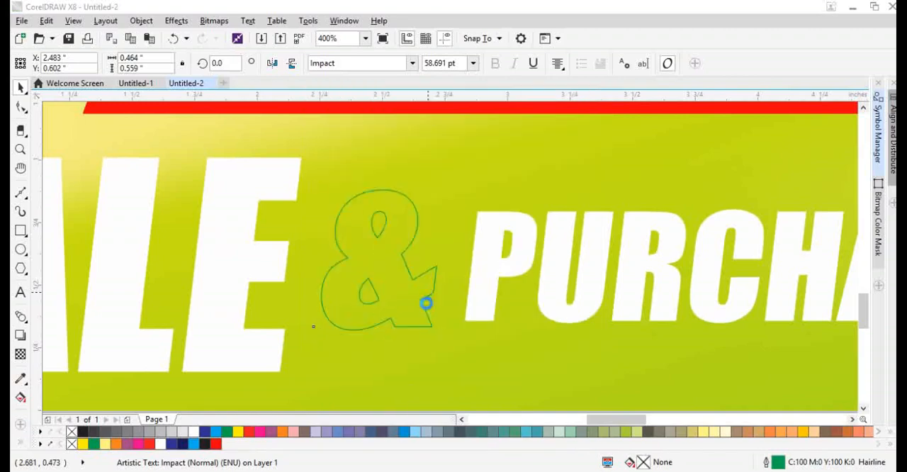
right_click(194, 444)
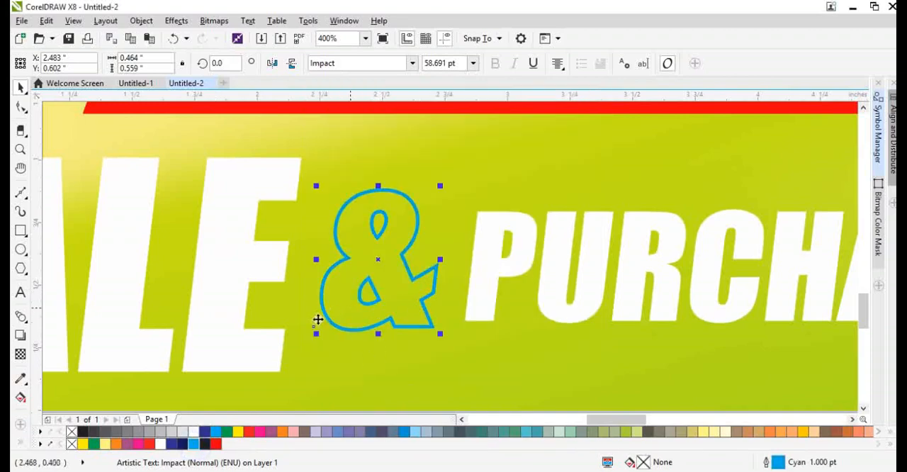
Fill the word SALE with a linear fountain fill from cyan at its top to dark blue at its base.
scroll(318, 318, down, 1)
click(272, 336)
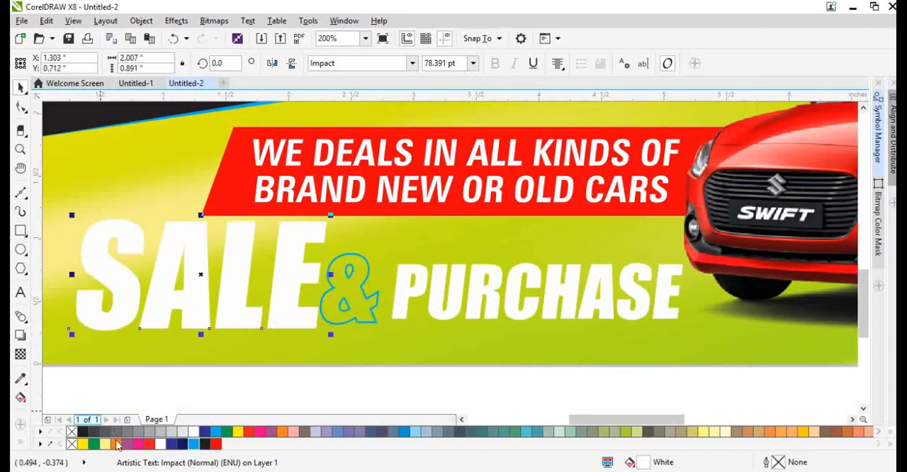
click(212, 434)
scroll(300, 328, down, 1)
scroll(299, 296, up, 1)
key(g)
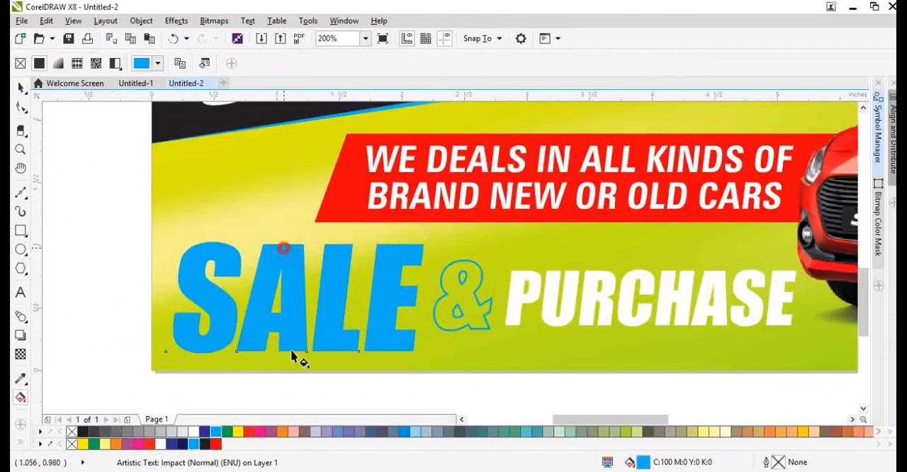
drag(283, 248, 291, 353)
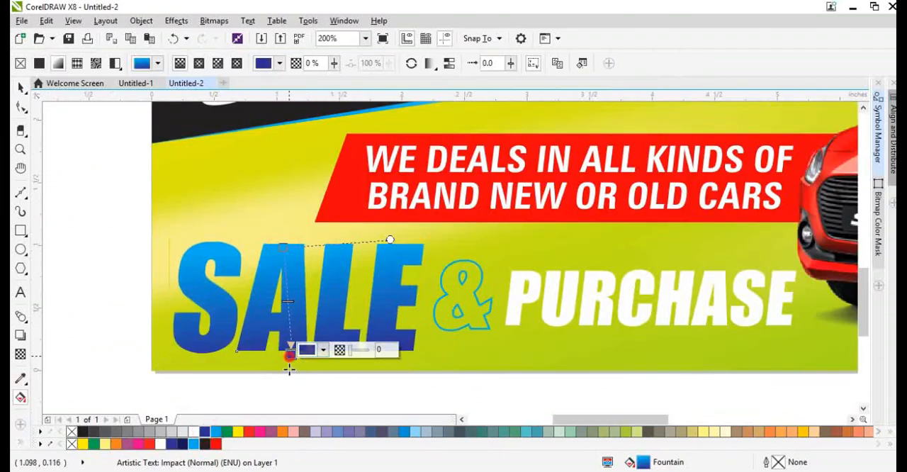
Give SALE a 2 pt outline set behind the fill and scaling with the object.
key(space)
key(F12)
text(2)
key(Return)
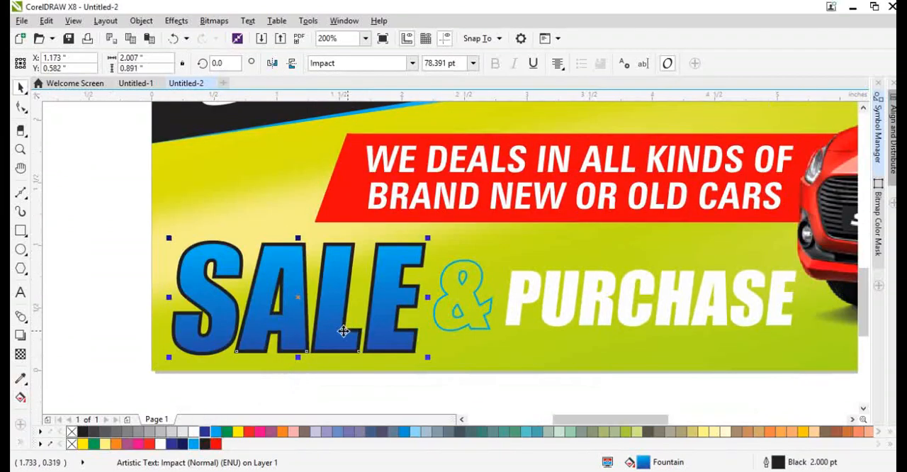
key(F12)
click(467, 337)
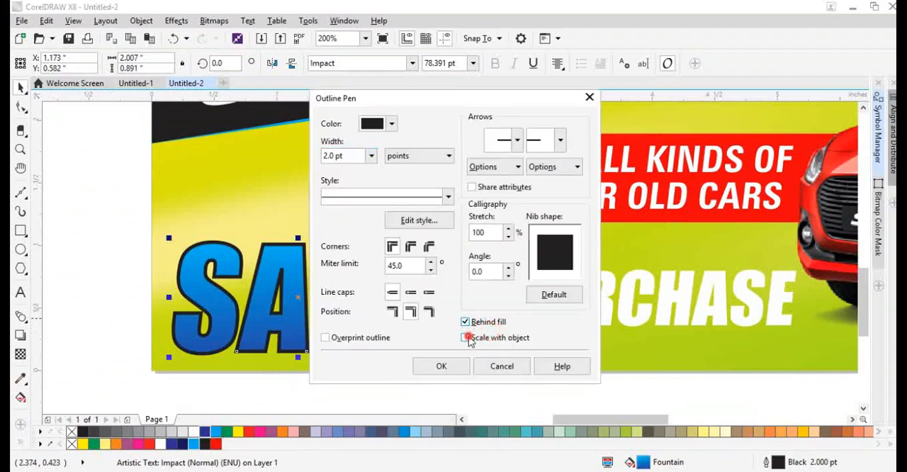
click(454, 365)
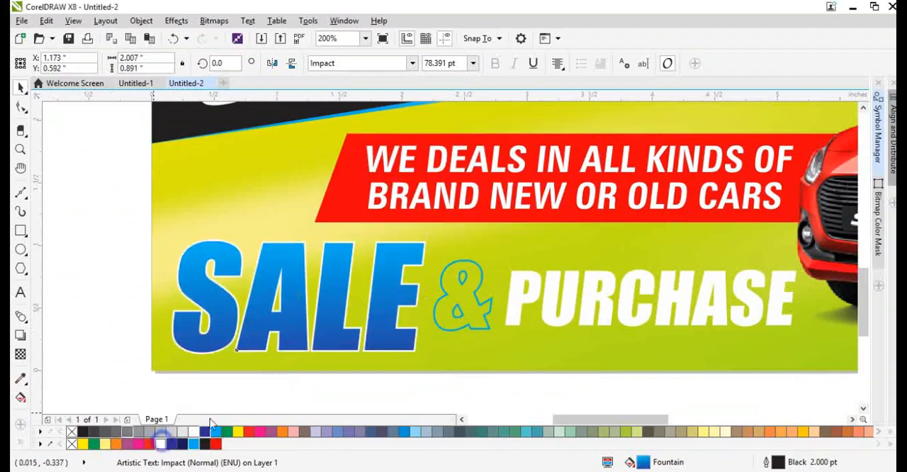
Make SALE's outline white and 4 pt wide, and scale the word down to about 1.911 by 0.849 inches.
key(F12)
text(10)
key(Return)
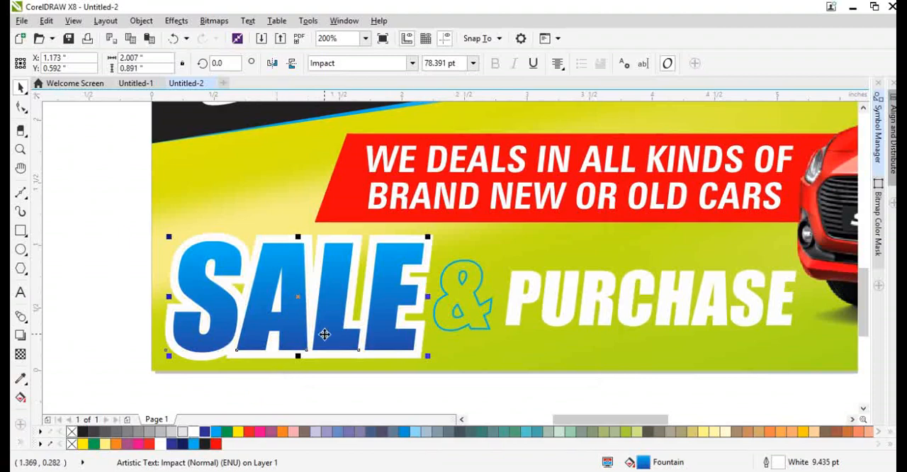
key(F12)
text(4)
key(Return)
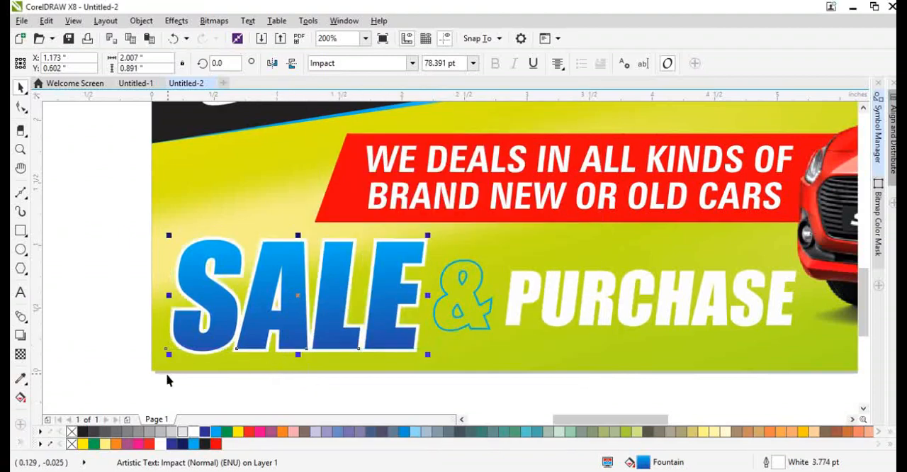
drag(165, 359, 204, 352)
scroll(204, 353, down, 2)
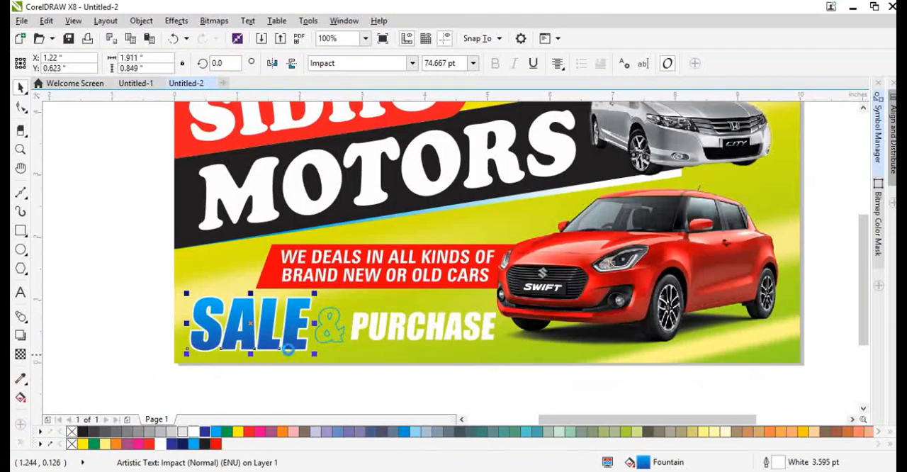
Fill the ampersand with white and colour its outline green.
scroll(297, 335, up, 2)
scroll(297, 335, up, 1)
click(408, 328)
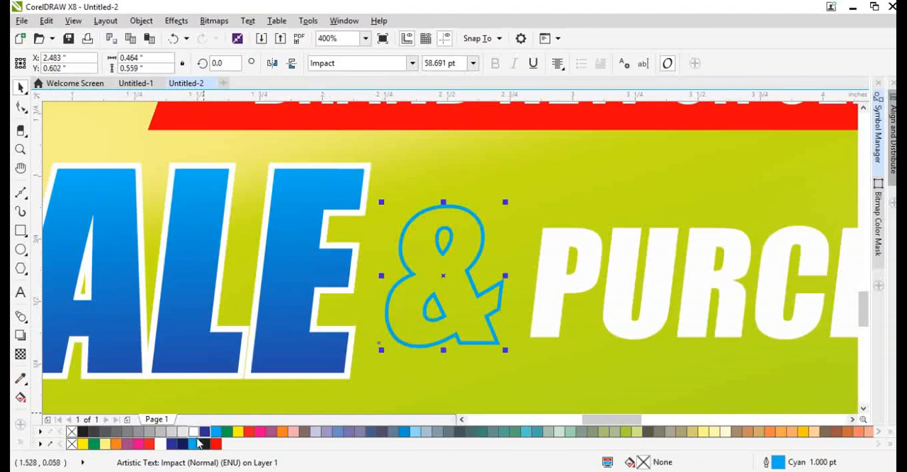
click(193, 433)
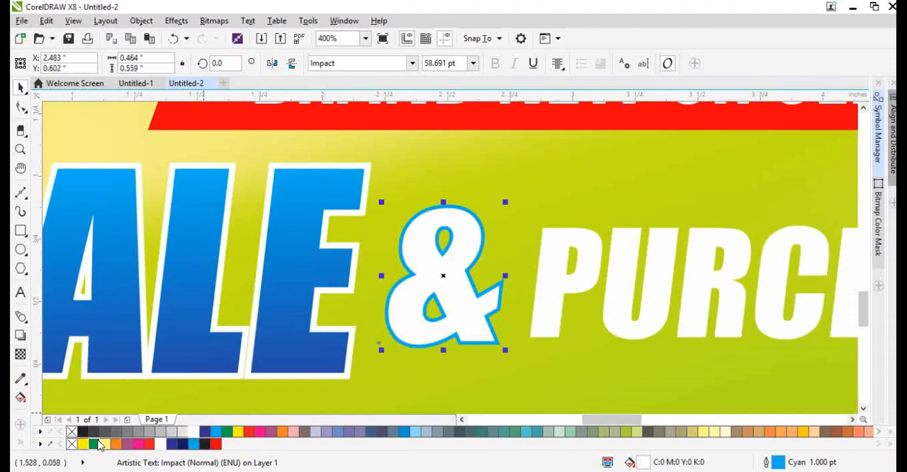
right_click(94, 443)
Fill PURCHASE with magenta and copy SALE's white outline properties onto it.
scroll(170, 370, down, 2)
click(431, 341)
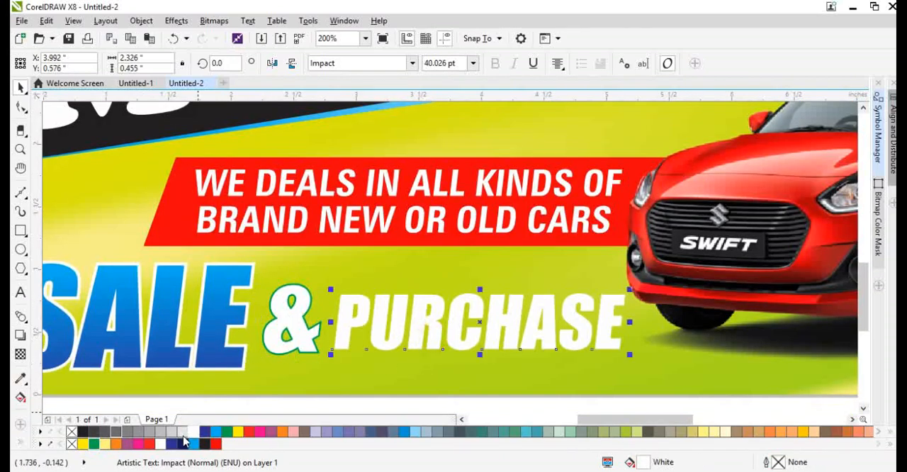
click(147, 444)
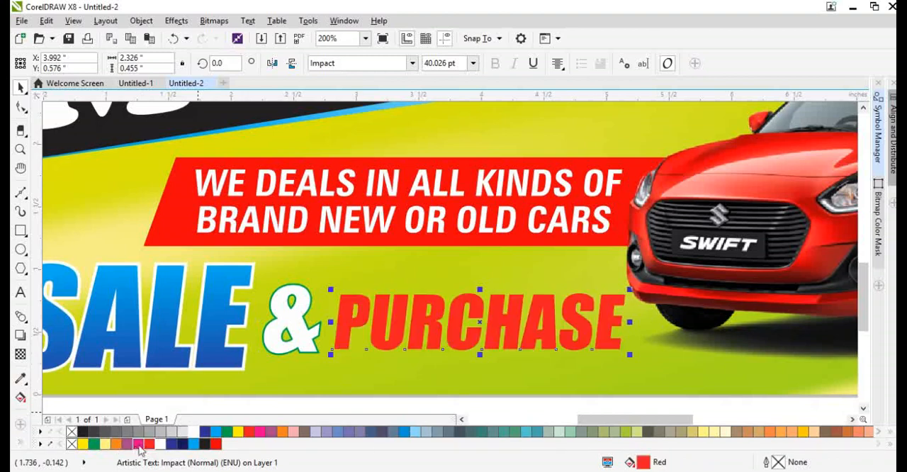
click(137, 444)
key(ctrl+shift+a)
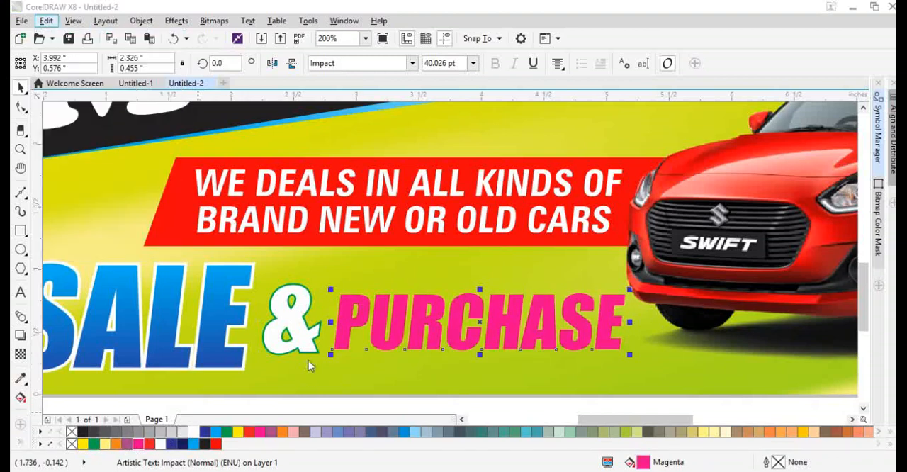
key(Return)
click(216, 325)
scroll(369, 295, down, 1)
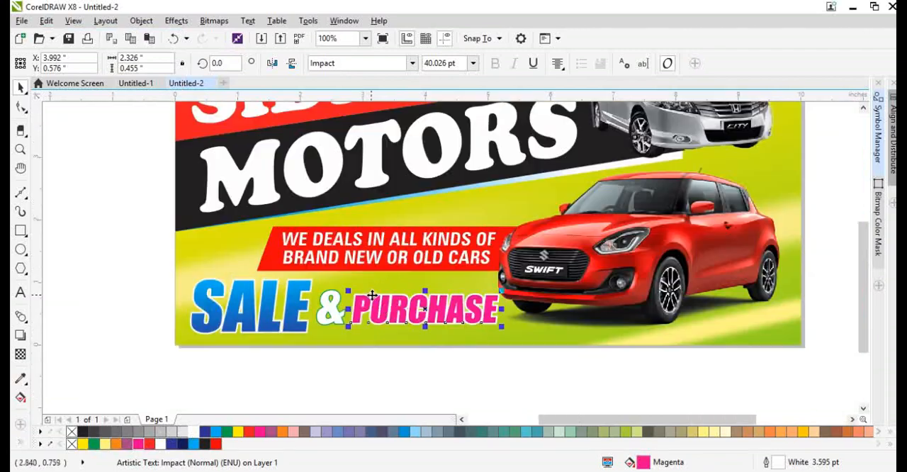
Scale SALE, the ampersand and PURCHASE together to about 4.657 by 0.807 inches and set their outlines to 8 pt.
drag(143, 269, 487, 333)
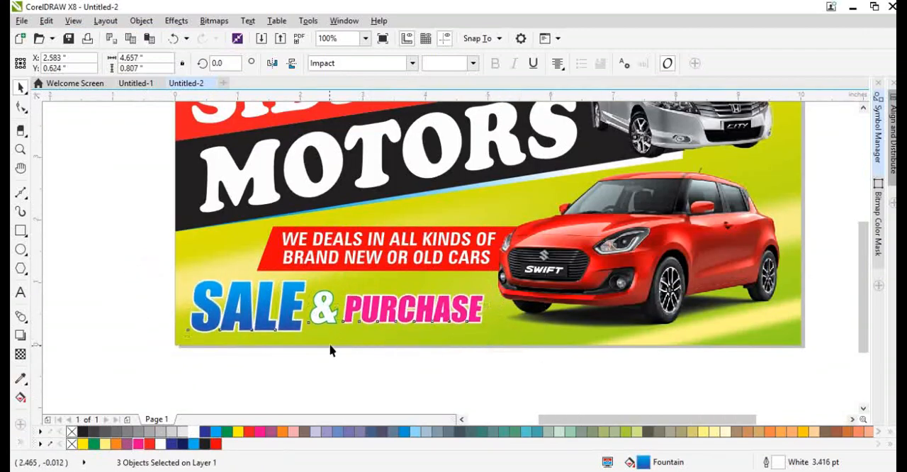
scroll(309, 347, up, 1)
key(F12)
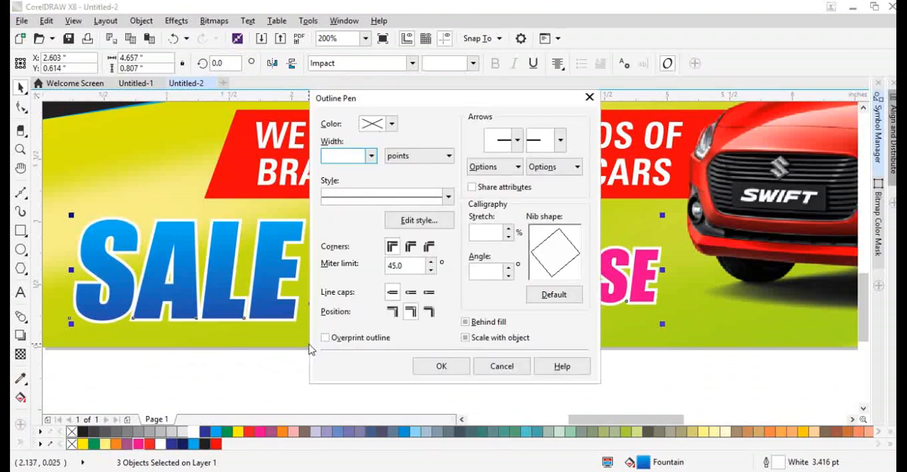
key(Escape)
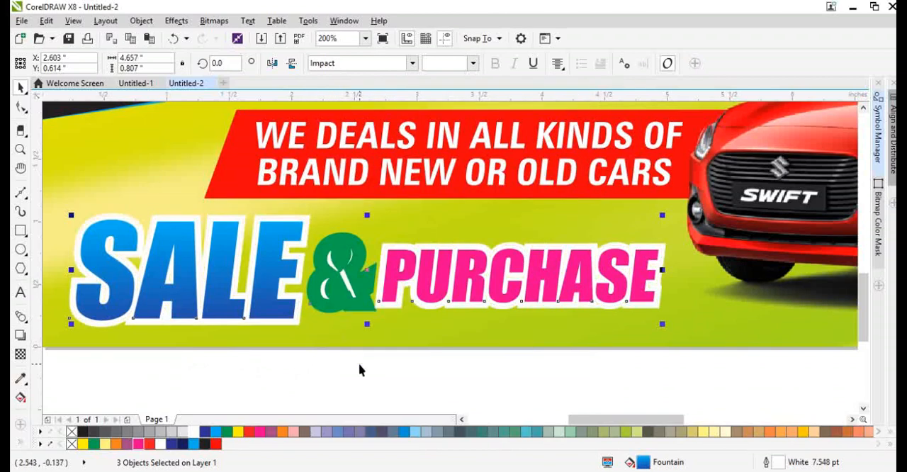
Set the ampersand's green outline behind its fill.
click(360, 387)
click(358, 288)
key(F12)
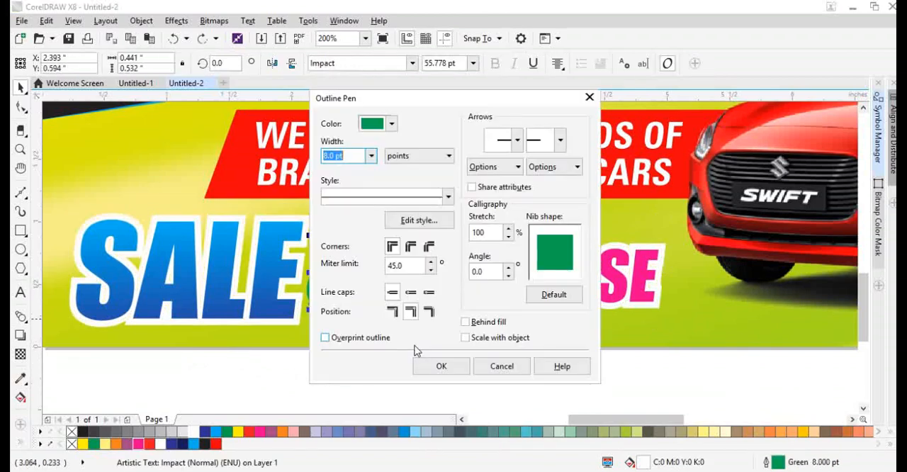
click(488, 323)
click(448, 362)
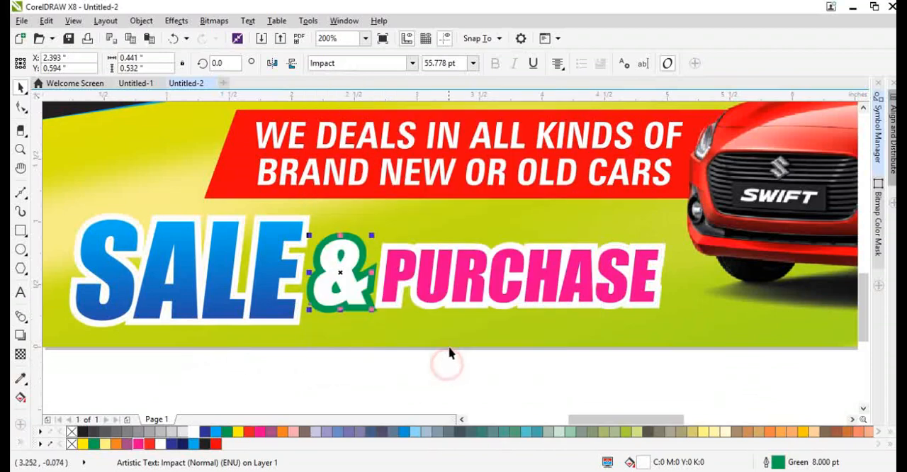
Shift PURCHASE and the ampersand slightly rightward to even out the spacing after SALE, and clear the selection.
drag(404, 300, 409, 298)
scroll(348, 296, up, 1)
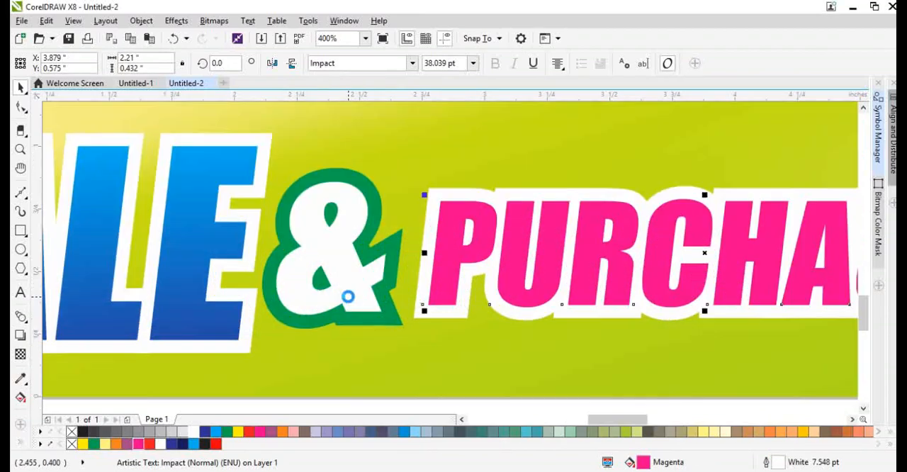
drag(348, 296, 353, 297)
click(416, 330)
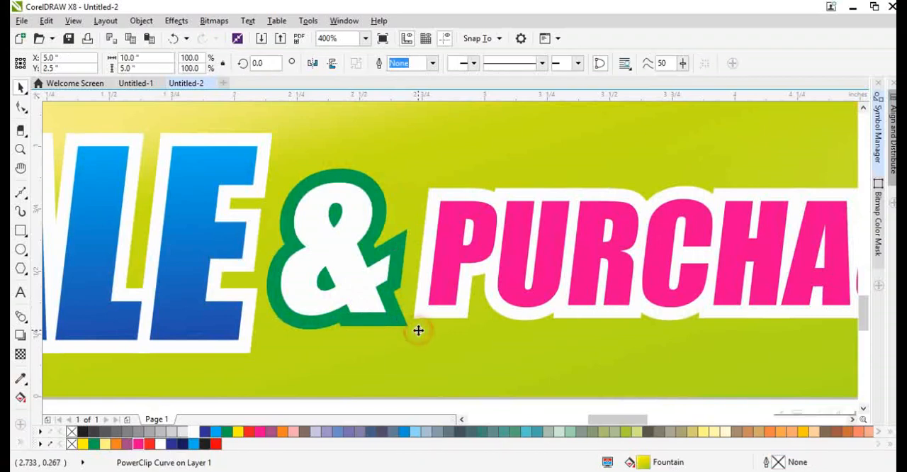
key(shift+F2)
click(146, 328)
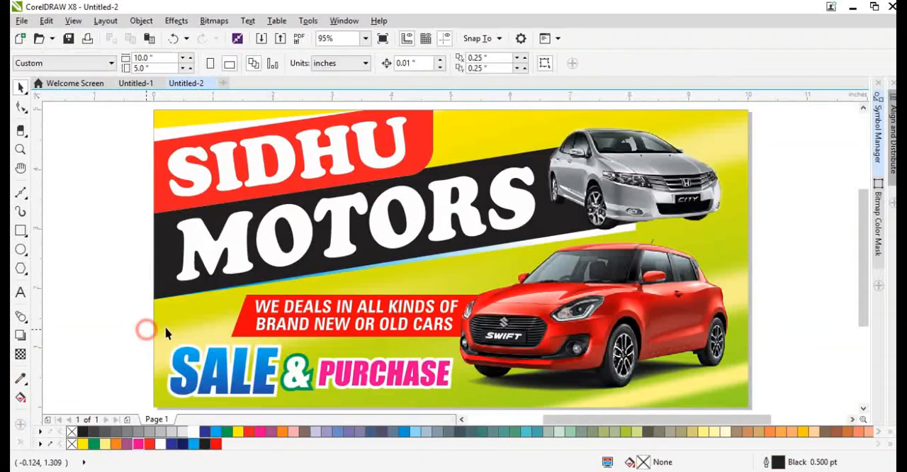
Move the red Swift car slightly to the right and clear the selection.
scroll(457, 308, down, 1)
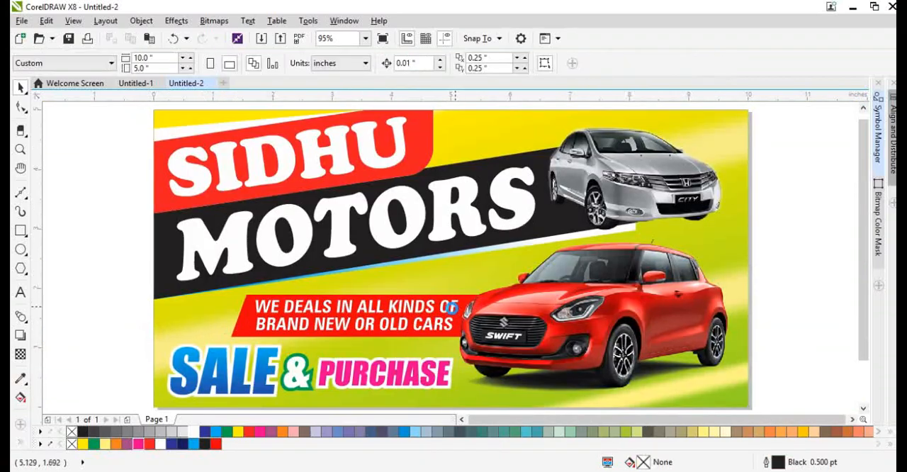
scroll(477, 326, up, 1)
drag(482, 322, 489, 321)
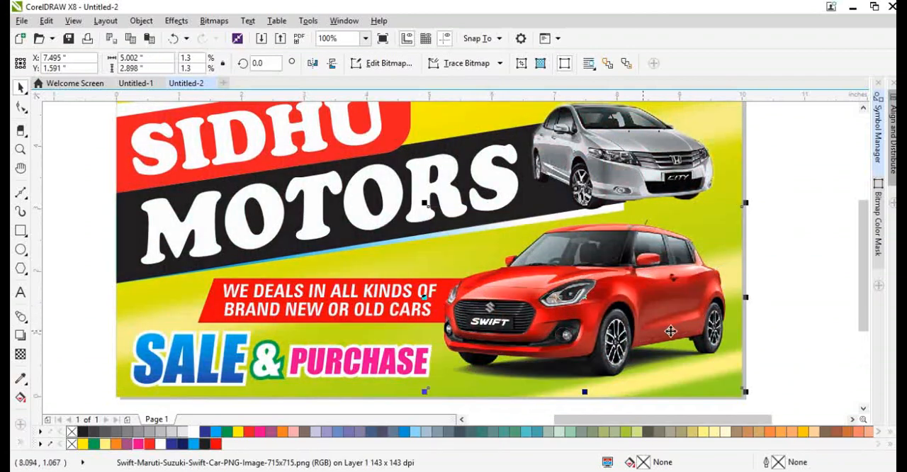
click(757, 332)
key(shift+F4)
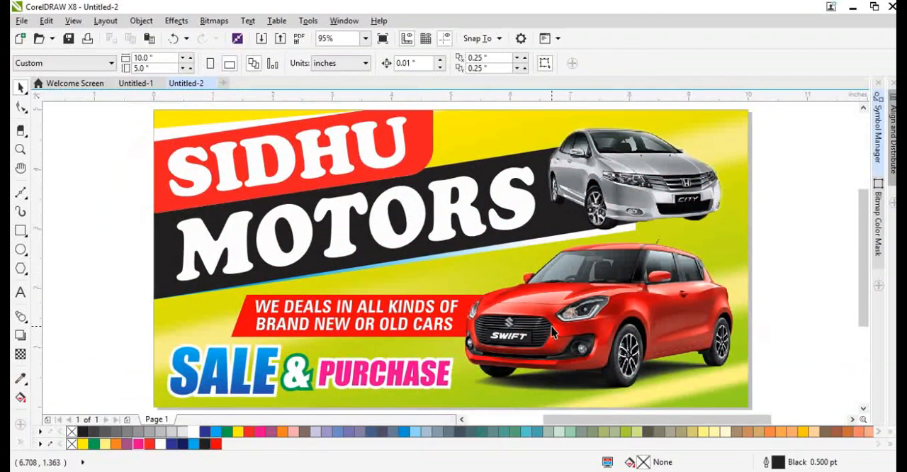
Draw a rectangle of about 6.5 by 4.083 inches over the cars and centre it vertically on the background.
scroll(446, 258, down, 2)
scroll(532, 257, up, 1)
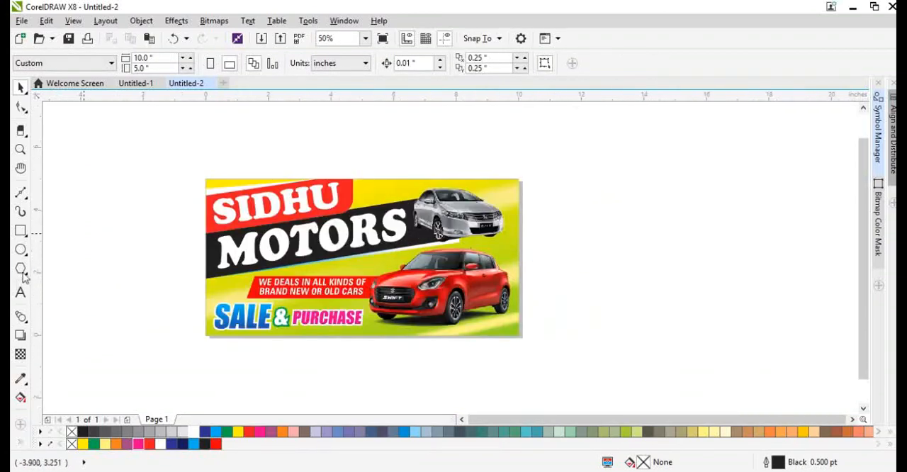
click(21, 230)
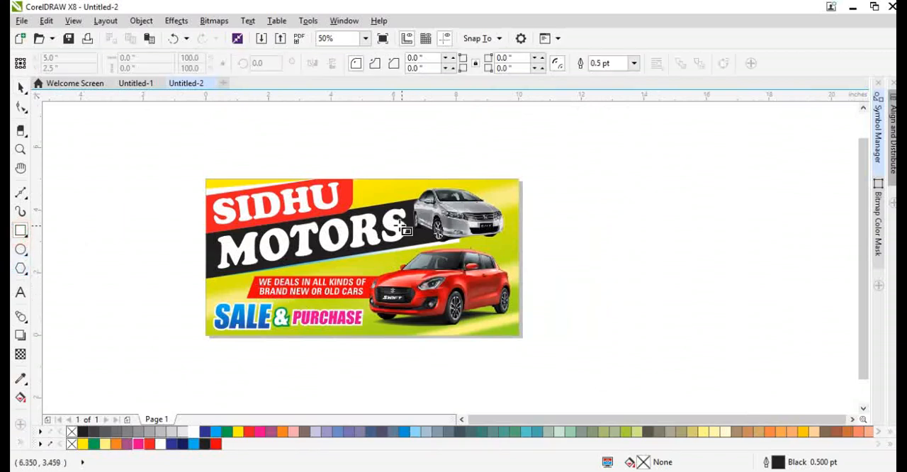
click(340, 194)
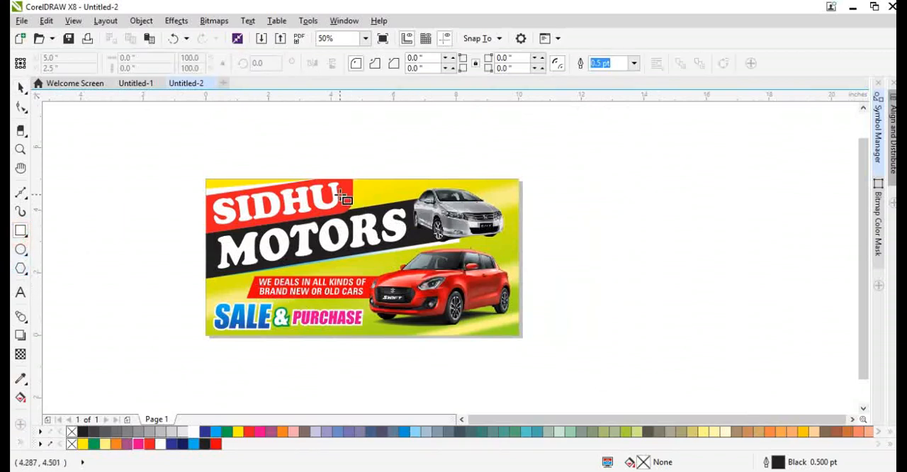
drag(340, 194, 543, 323)
scroll(524, 175, up, 2)
shift+click(530, 173)
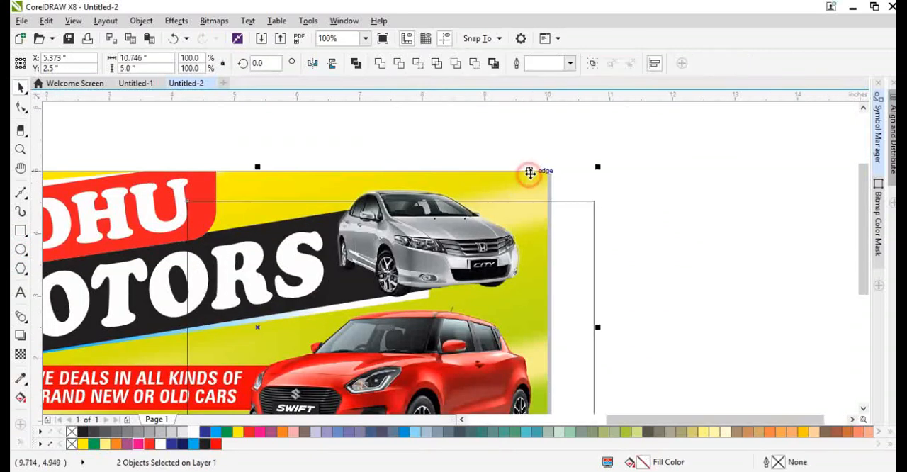
click(476, 139)
click(598, 269)
scroll(564, 238, down, 2)
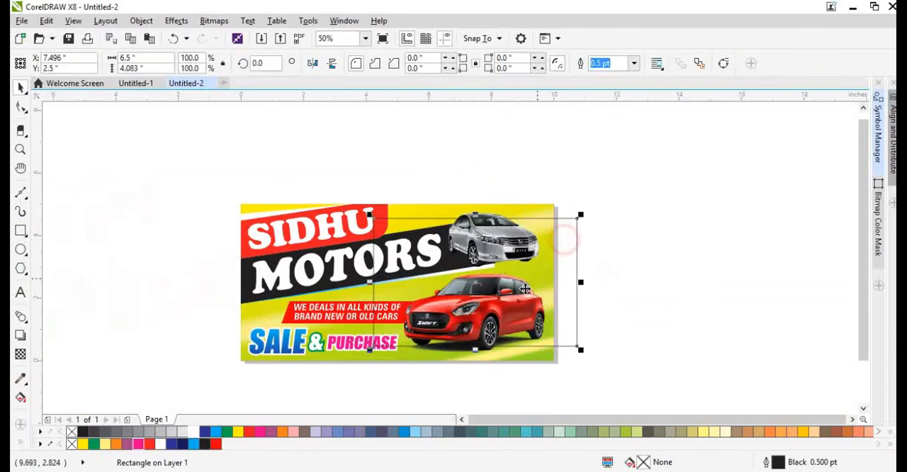
Fill the rectangle with white, remove its outline and apply a linear transparency that fades out toward the left.
click(160, 443)
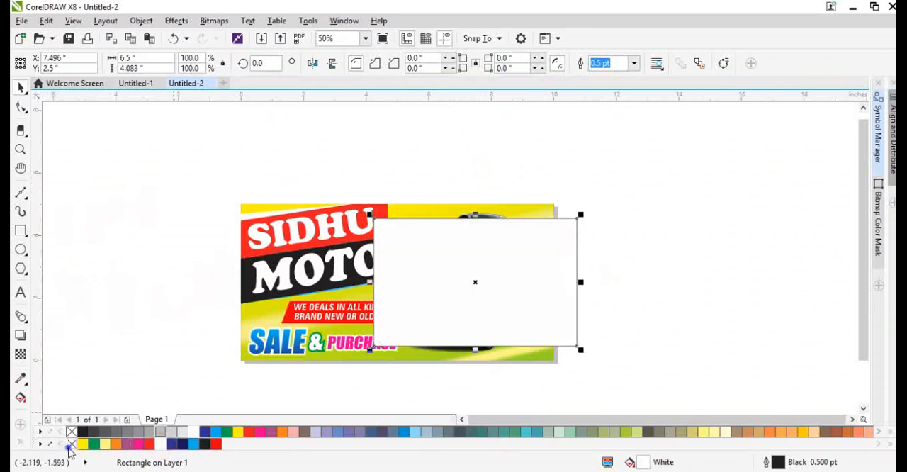
right_click(71, 444)
click(21, 354)
drag(602, 273, 385, 273)
key(space)
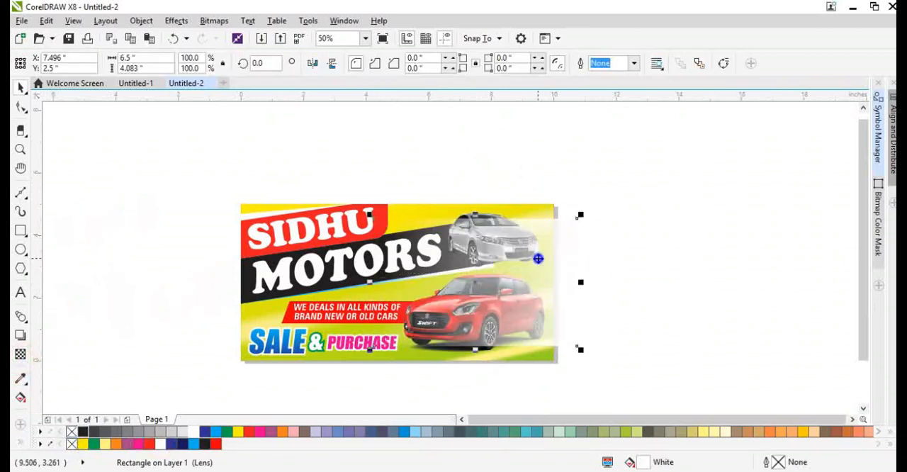
PowerClip the faded white rectangle inside the yellow-green background so it lies behind the cars.
right_click(539, 257)
click(587, 125)
click(263, 205)
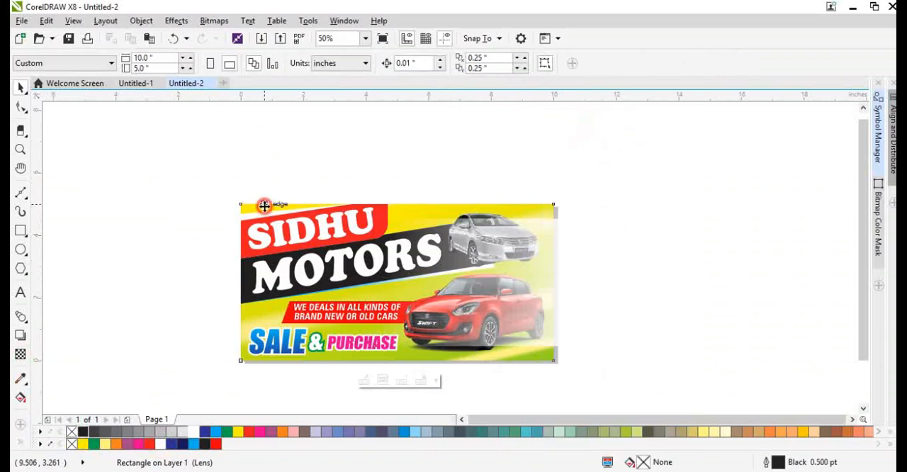
Copy the clipped white rectangle to the background's lower-left area, centred at about X 0.652, Y 1.039 inches.
scroll(543, 239, up, 2)
scroll(548, 219, down, 2)
ctrl+click(548, 220)
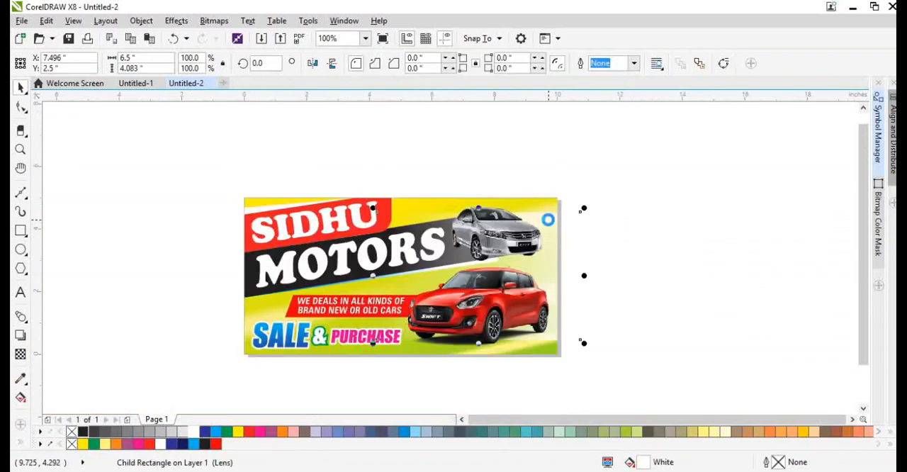
drag(550, 231, 337, 275)
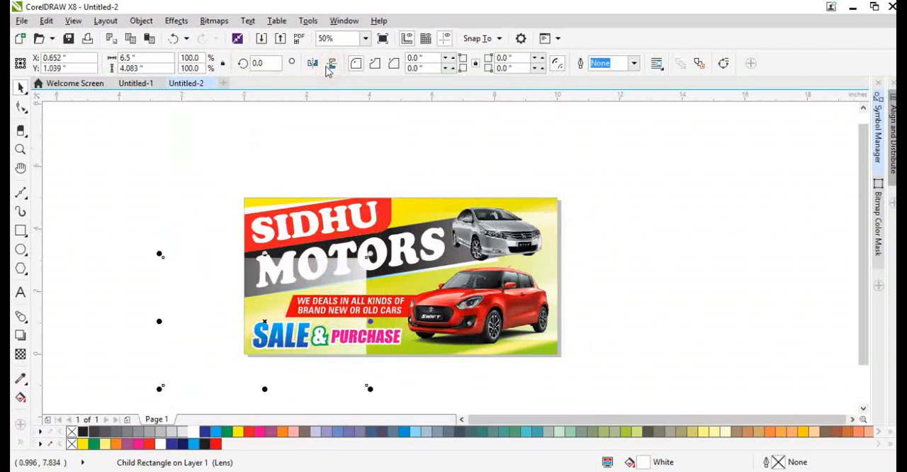
Rotate the copied white rectangle to about 176.871 degrees and shift it to about X 2.371, Y 1.404 inches.
click(280, 293)
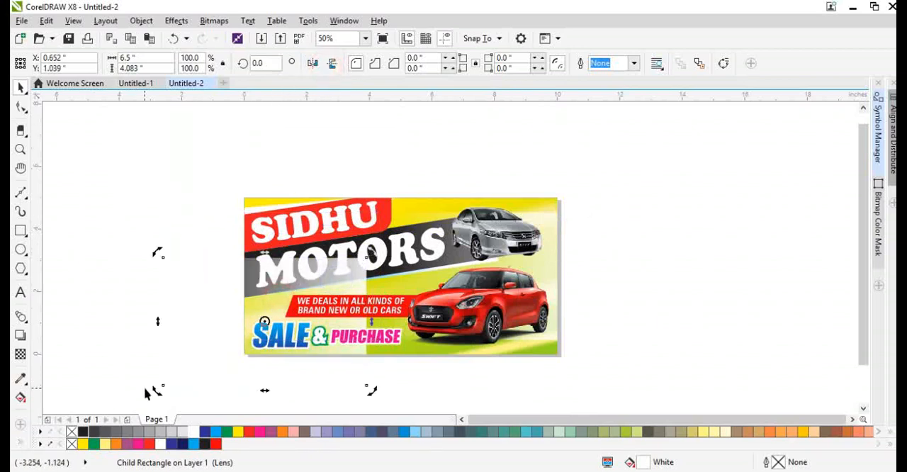
drag(156, 392, 356, 458)
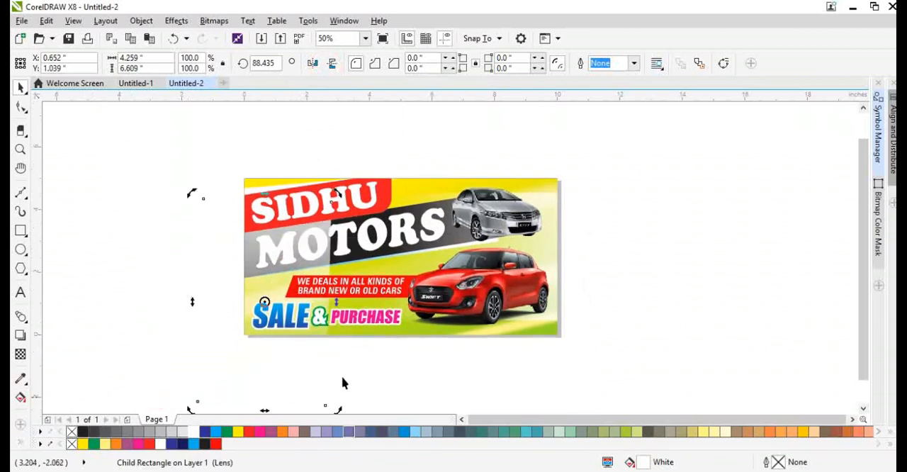
scroll(266, 283, up, 2)
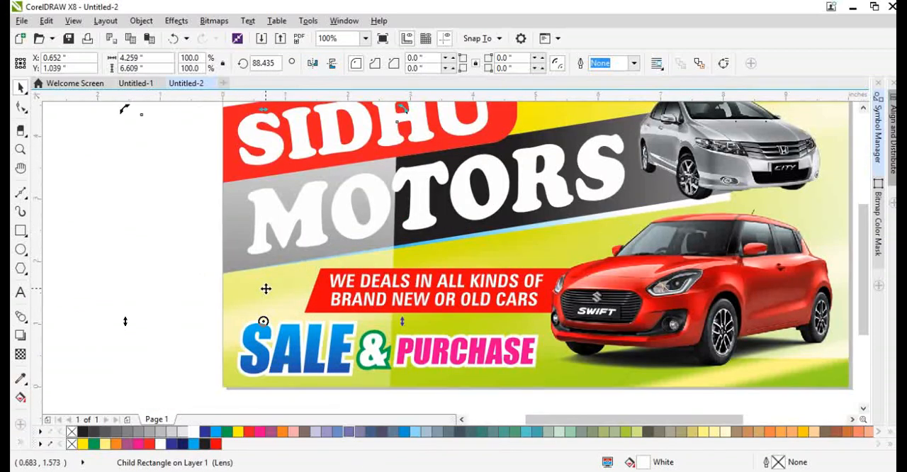
key(ctrl+r)
drag(269, 290, 318, 276)
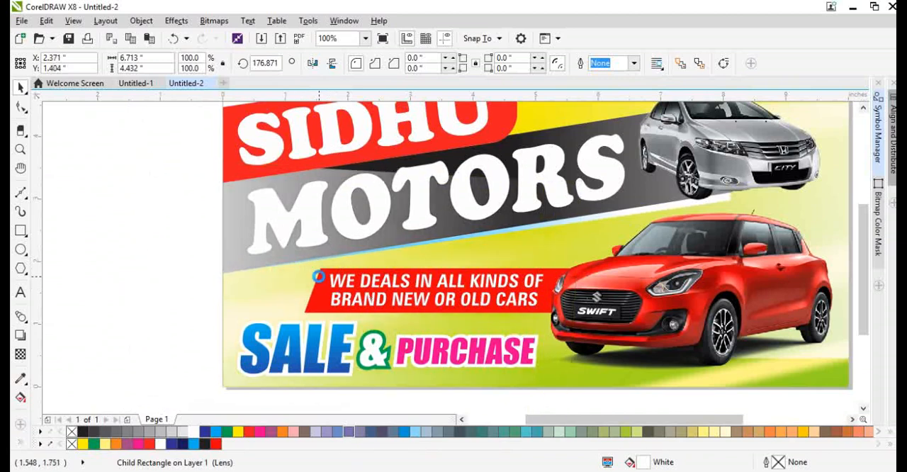
Place the copied white rectangle behind the black MOTORS band and clear the selection.
scroll(260, 296, down, 2)
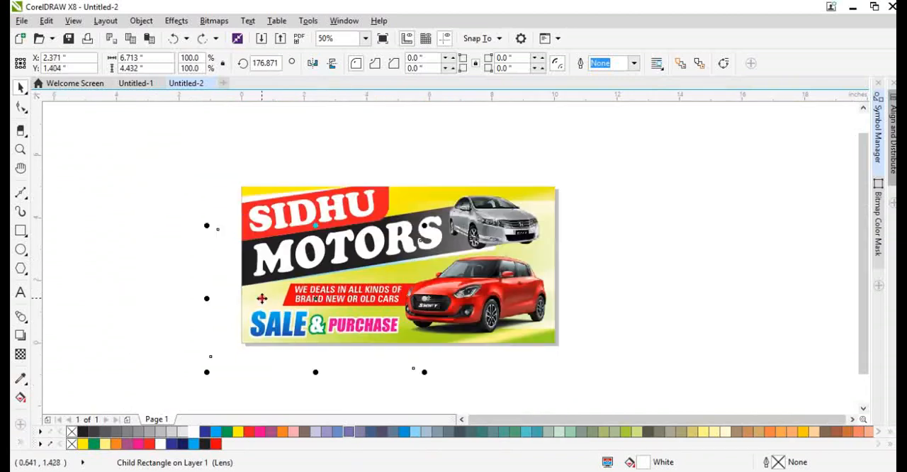
drag(264, 312, 301, 221)
key(ctrl+z)
click(630, 359)
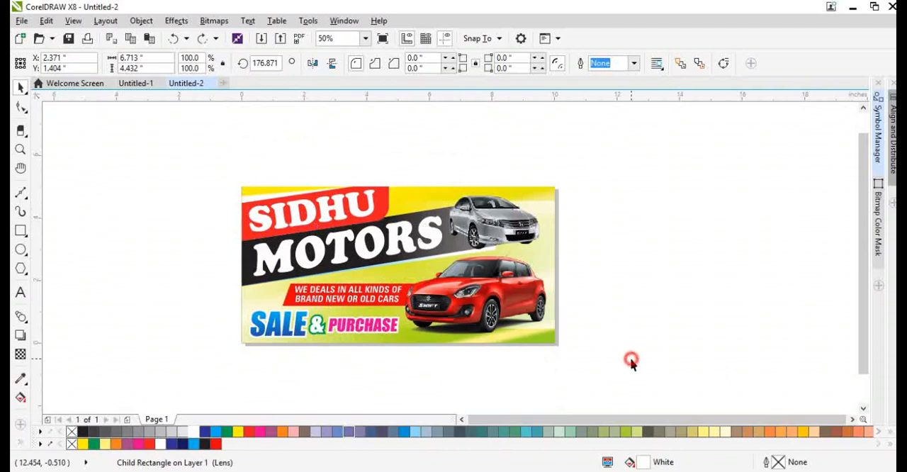
Select the whole artwork and resize it to 9.5 by 4.5 inches.
key(F4)
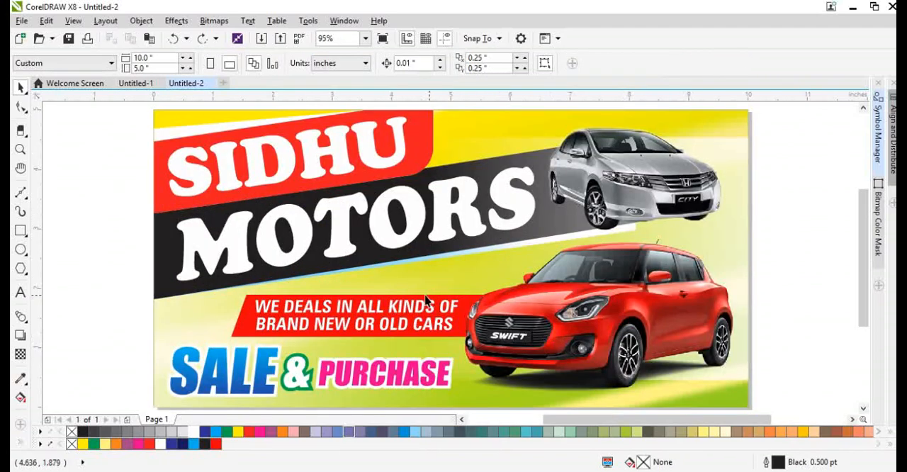
key(ctrl+a)
click(149, 58)
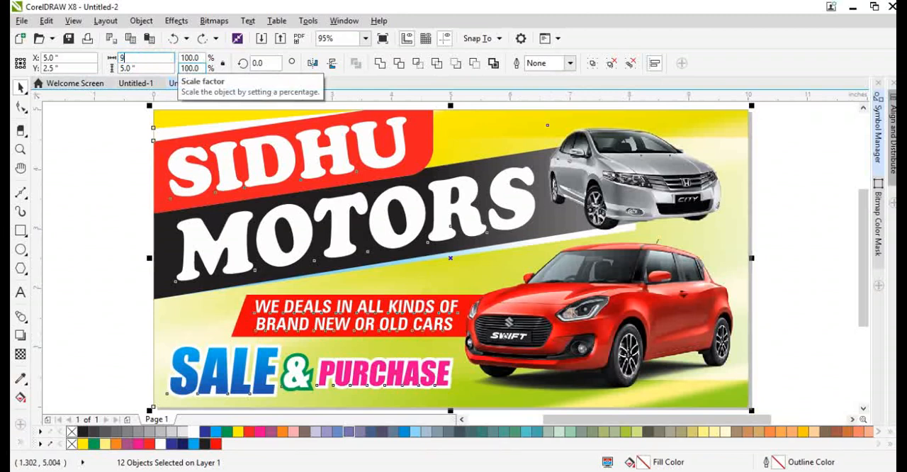
text(9.5)
key(Tab)
text(5)
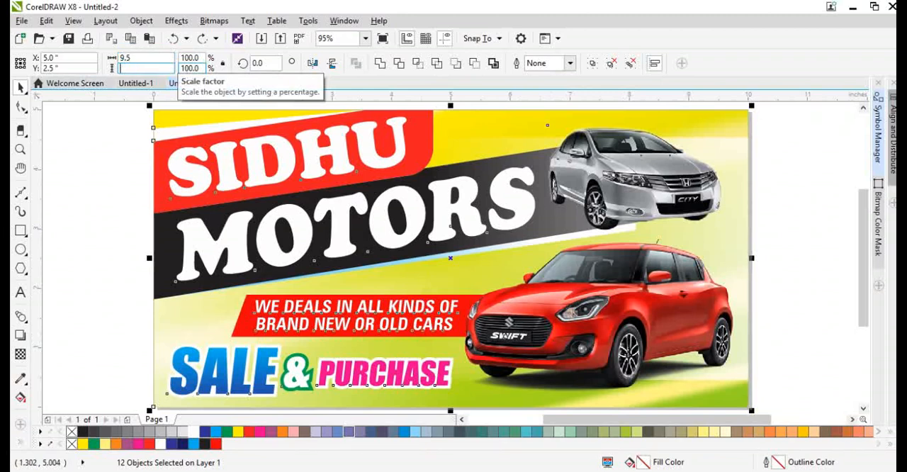
text(.5)
key(Return)
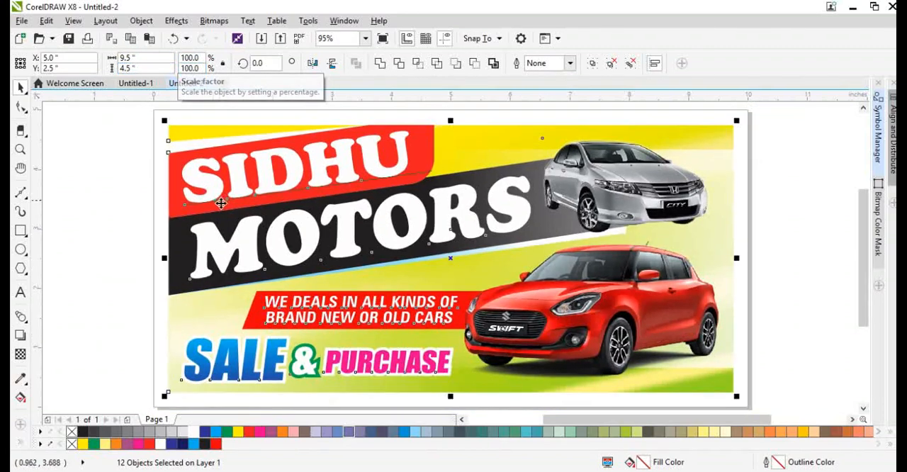
Add a 10 by 5 inch page-sized rectangle behind the artwork and mix green into its pale yellow fill, reaching C:53 M:0 Y:81 K:0.
scroll(235, 198, down, 2)
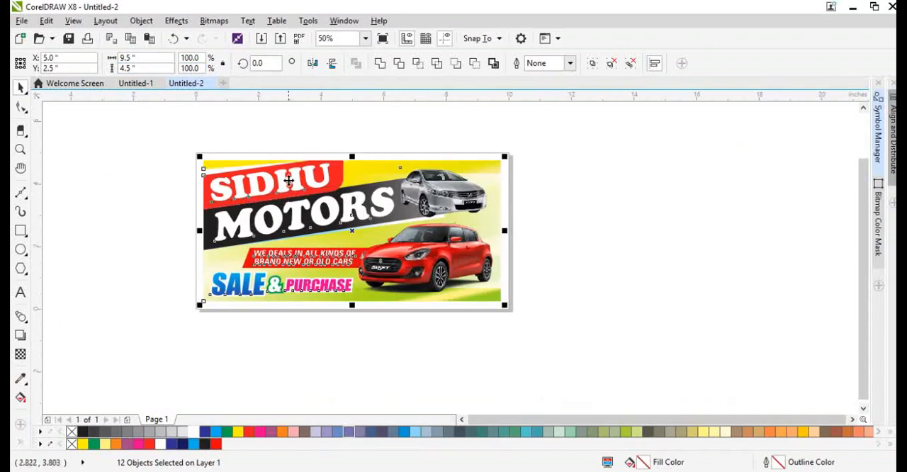
double_click(21, 231)
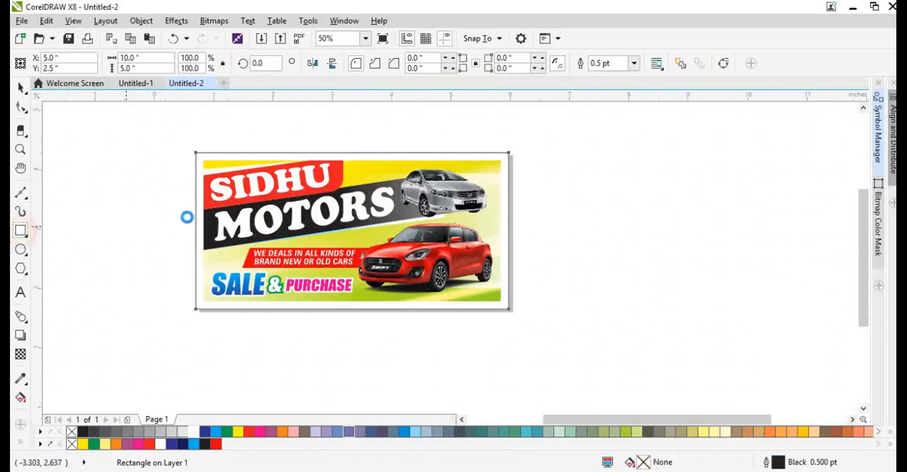
key(shift+F4)
click(102, 444)
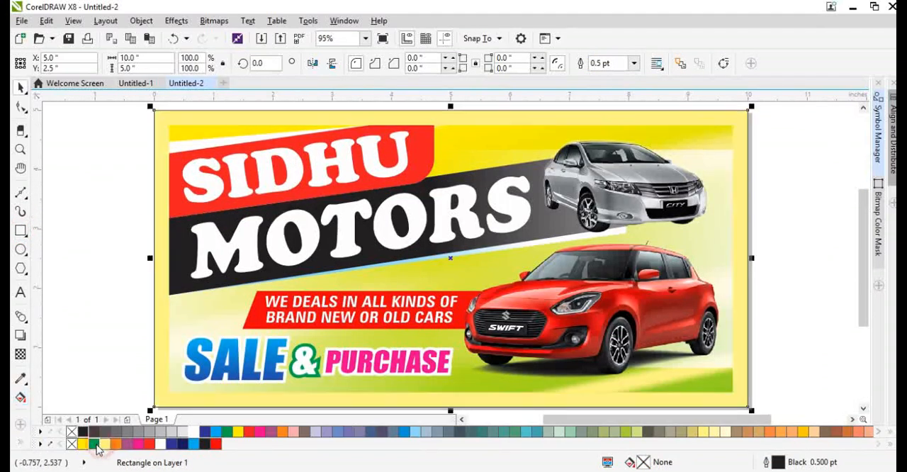
ctrl+click(95, 443)
ctrl+click(96, 444)
ctrl+click(96, 444)
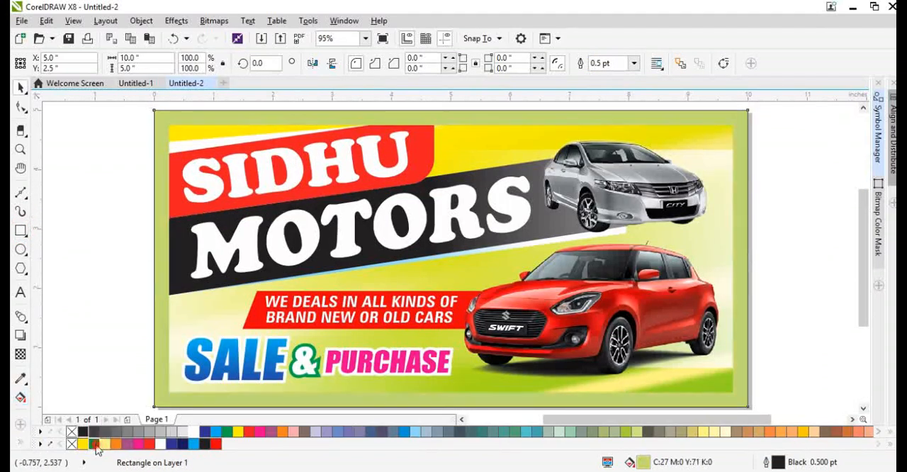
ctrl+click(95, 443)
ctrl+click(95, 444)
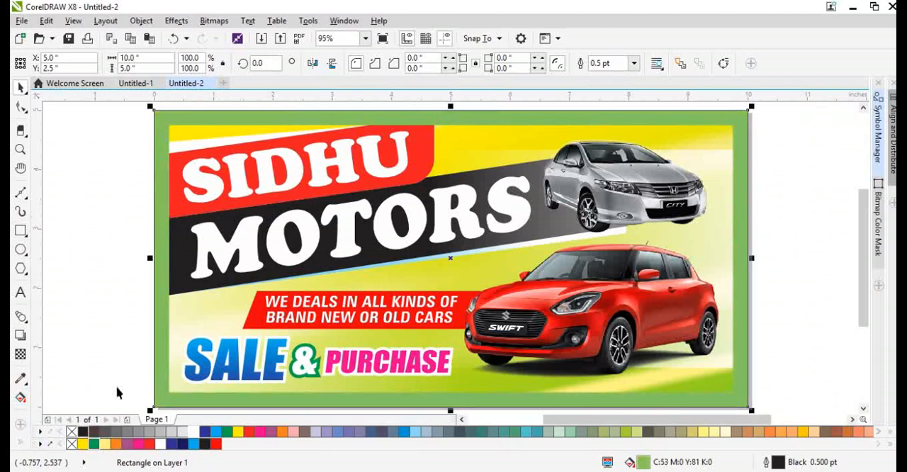
Remove the outline from the green border rectangle and clear the selection.
click(134, 286)
click(481, 134)
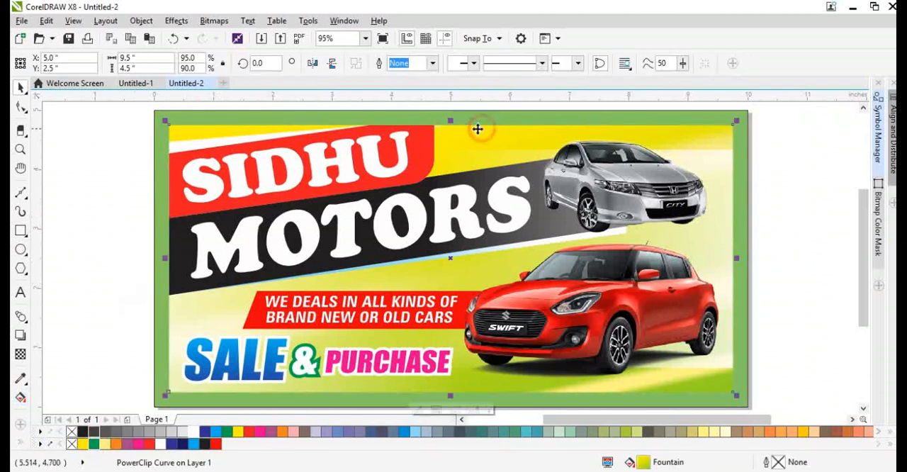
click(467, 116)
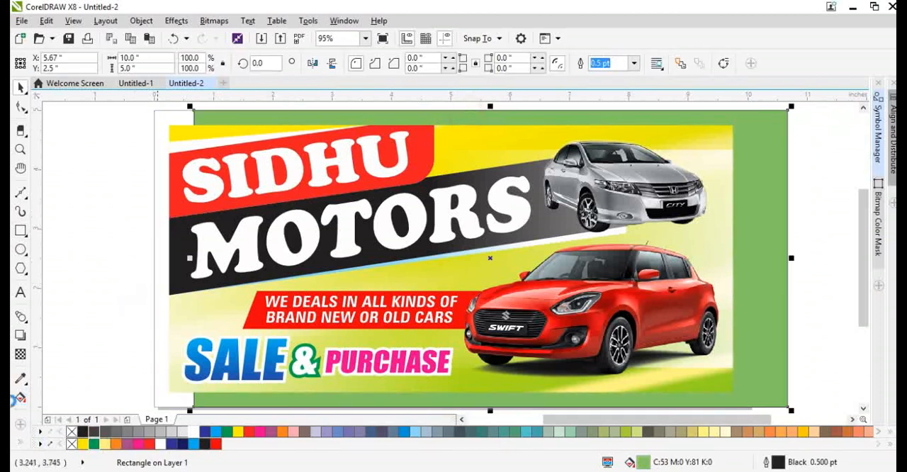
right_click(71, 432)
click(76, 382)
Apply a linear gradient to the border rectangle from green at the left to yellow, ending beyond the page's right edge.
click(341, 408)
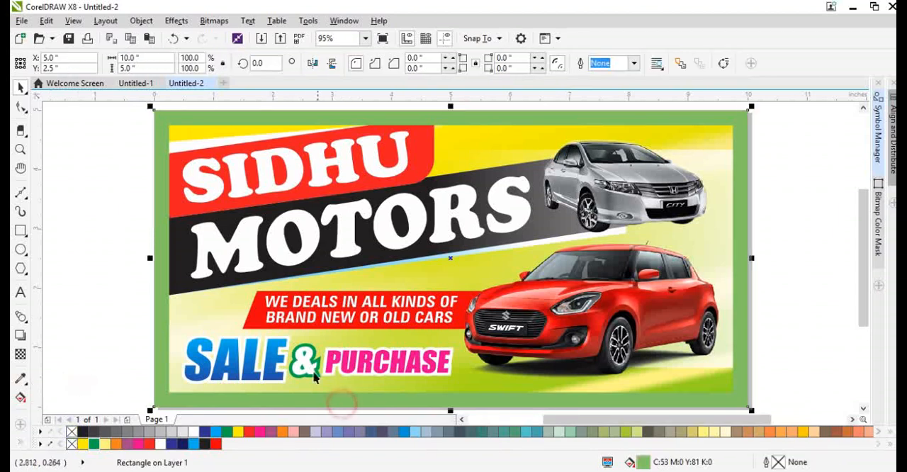
key(g)
drag(168, 312, 624, 317)
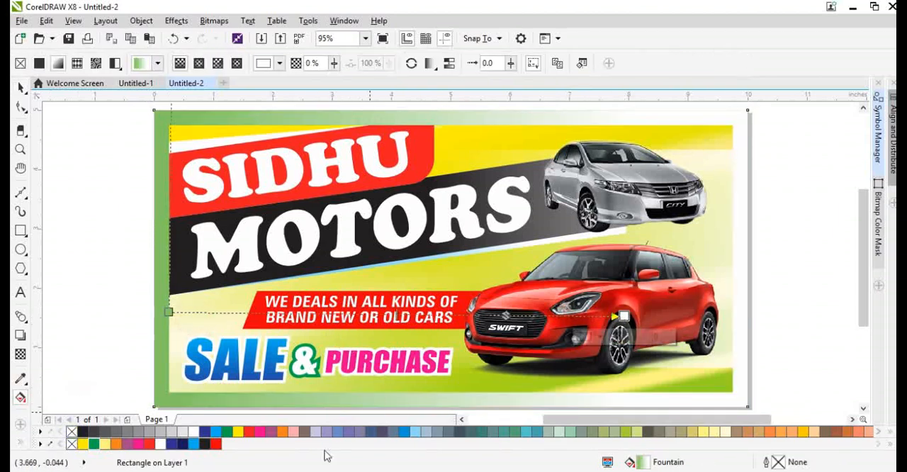
click(82, 444)
scroll(354, 273, down, 3)
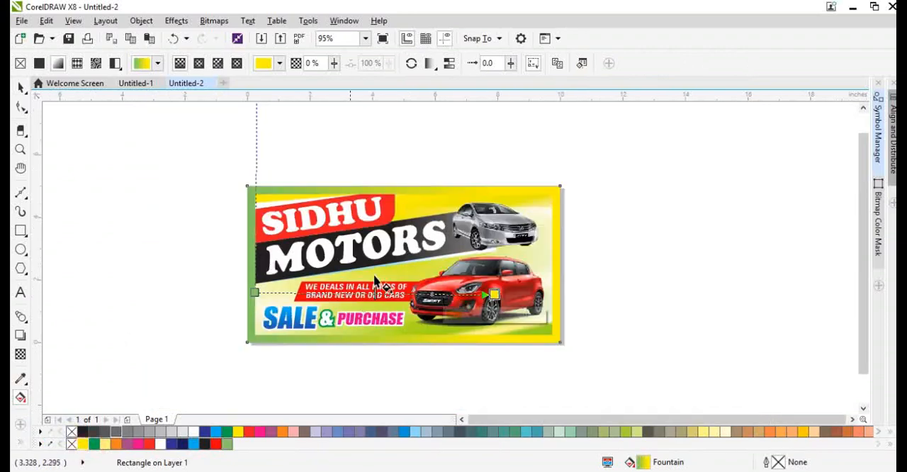
drag(494, 293, 605, 280)
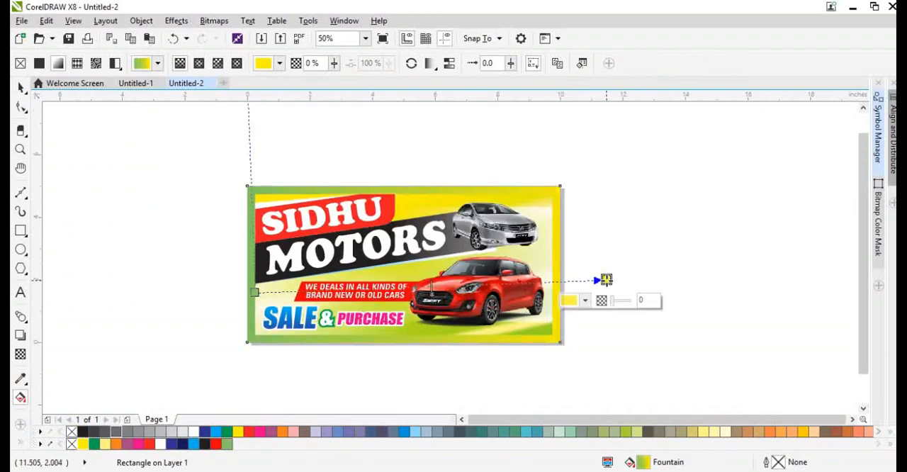
key(space)
Clear the selection and preview the finished layout in full screen.
key(F4)
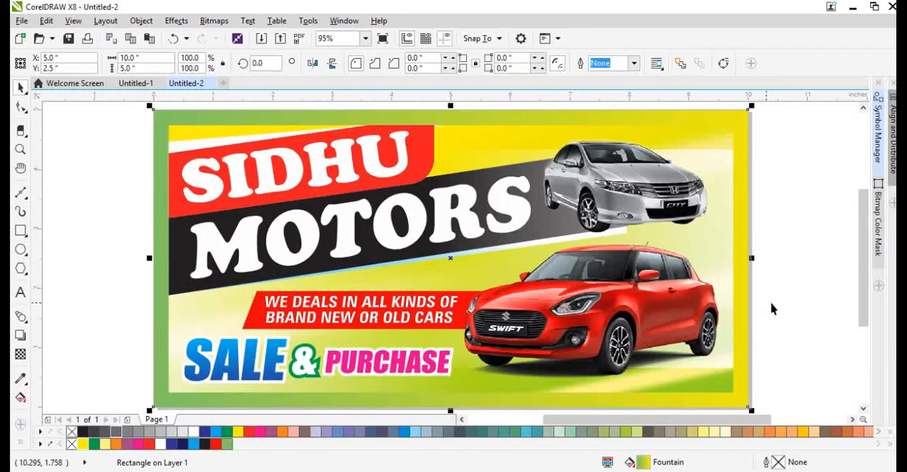
click(803, 317)
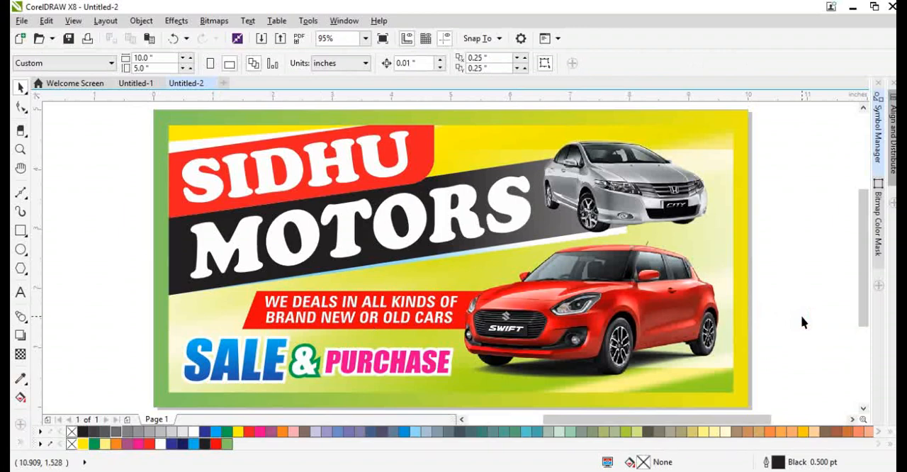
key(F9)
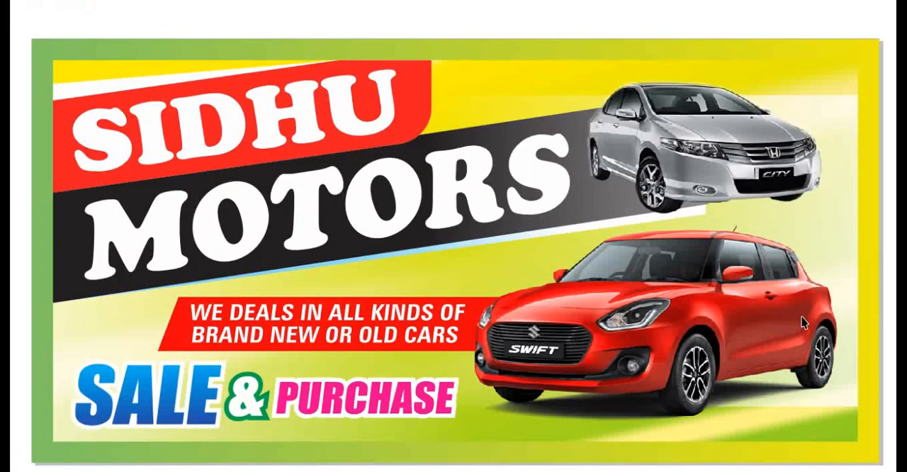